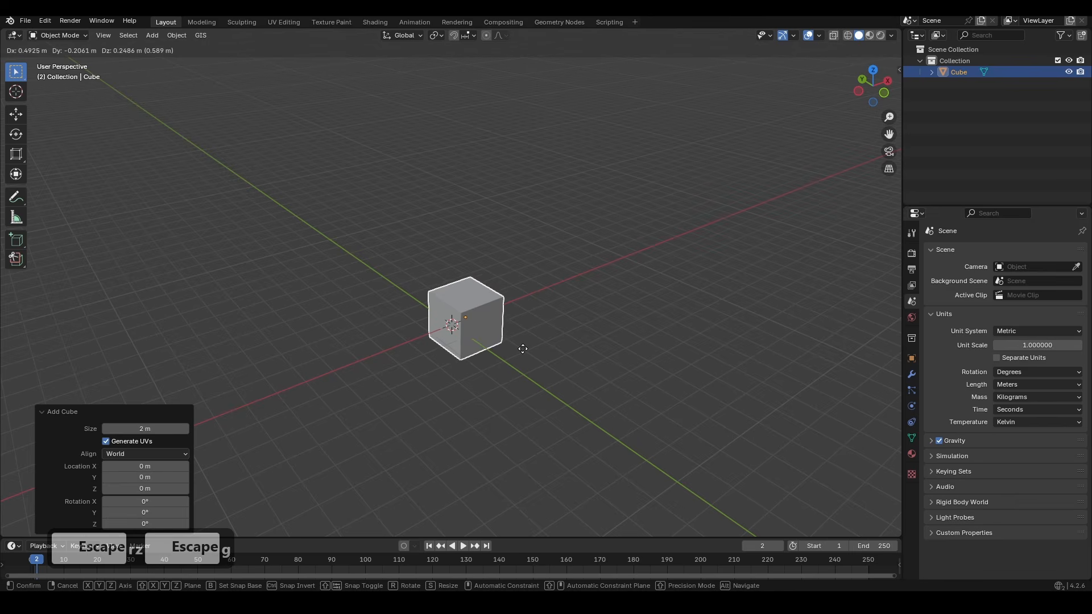
Try moving the cube constrained to the global X, Y and Z axes in turn
{"action": "key", "text": "x"}
{"action": "key", "text": "y"}
{"action": "key", "text": "z"}
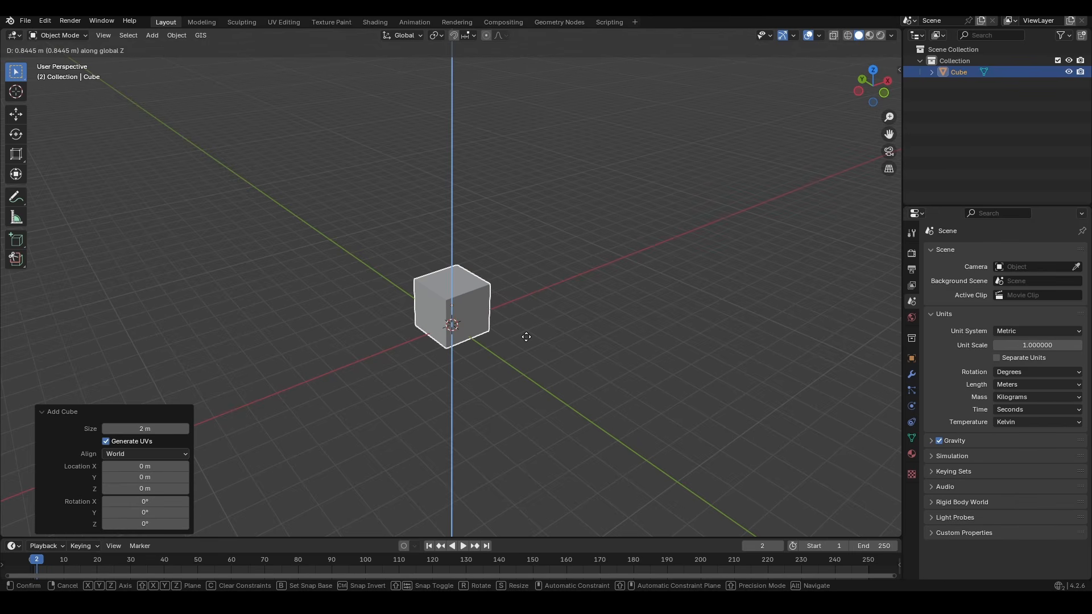
{"action": "middle_click_drag", "start_coordinate": [529, 337], "coordinate": [482, 290]}
{"action": "key", "text": "Escape"}
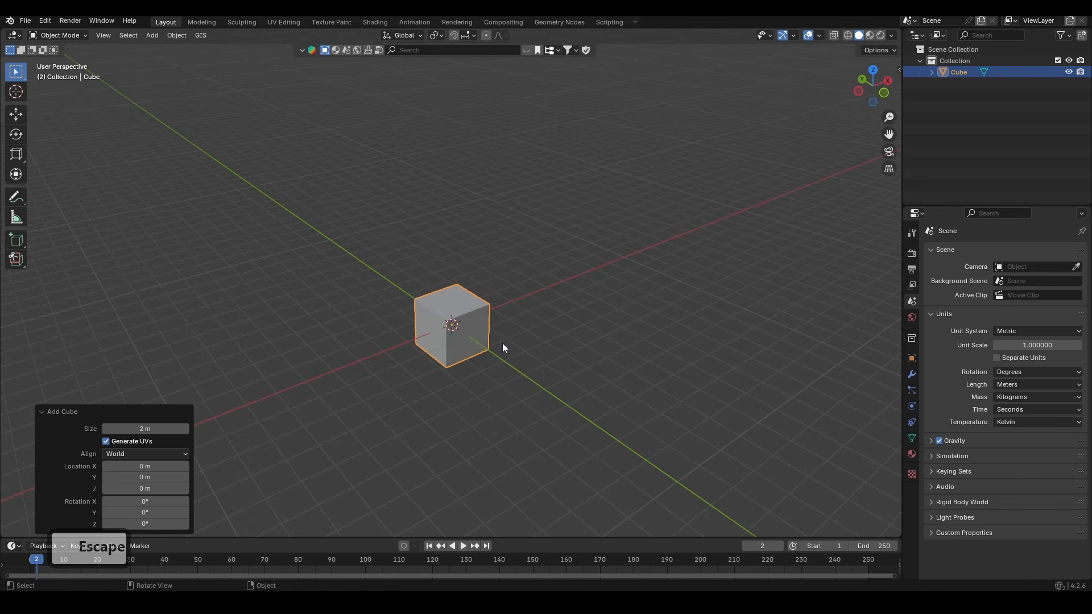
Try scaling the cube with the Z, Y and X axes locked in turn, and moving it along Z
{"action": "key", "text": "s"}
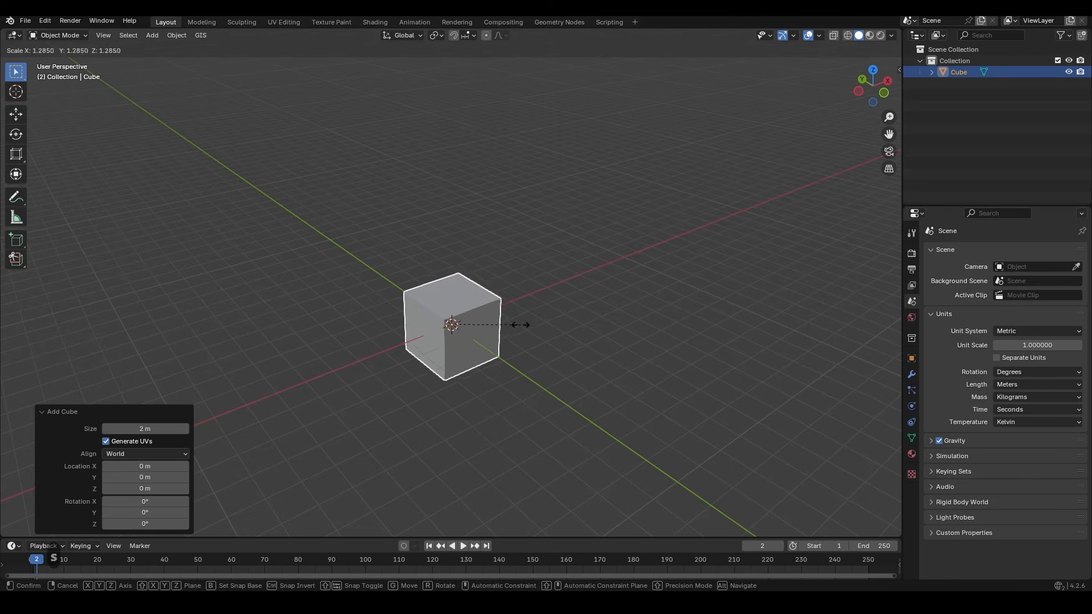
{"action": "key", "text": "shift+z"}
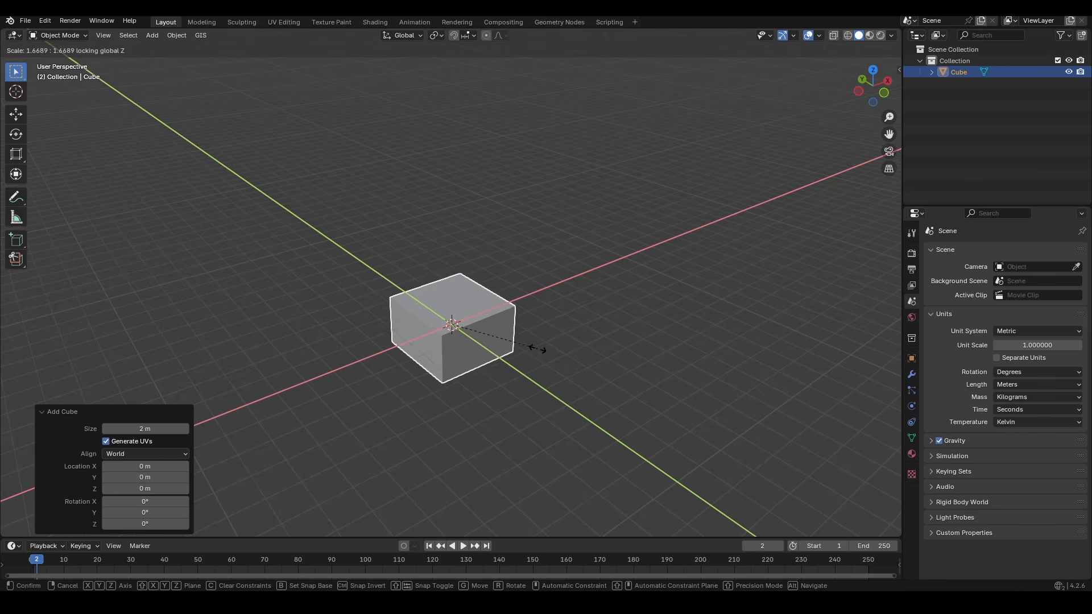
{"action": "key", "text": "shift+y"}
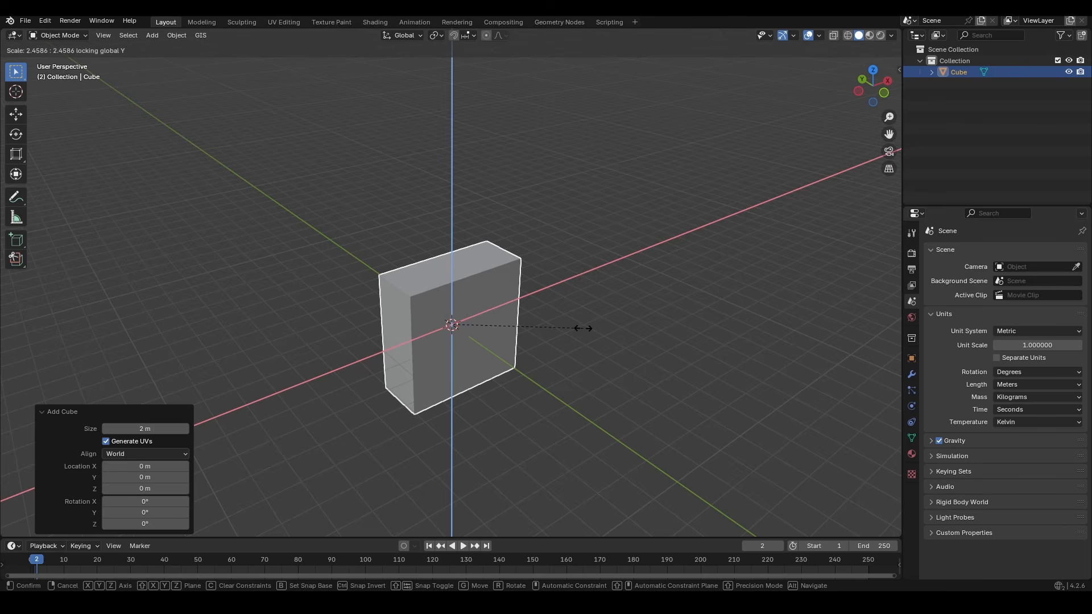
{"action": "key", "text": "shift+x"}
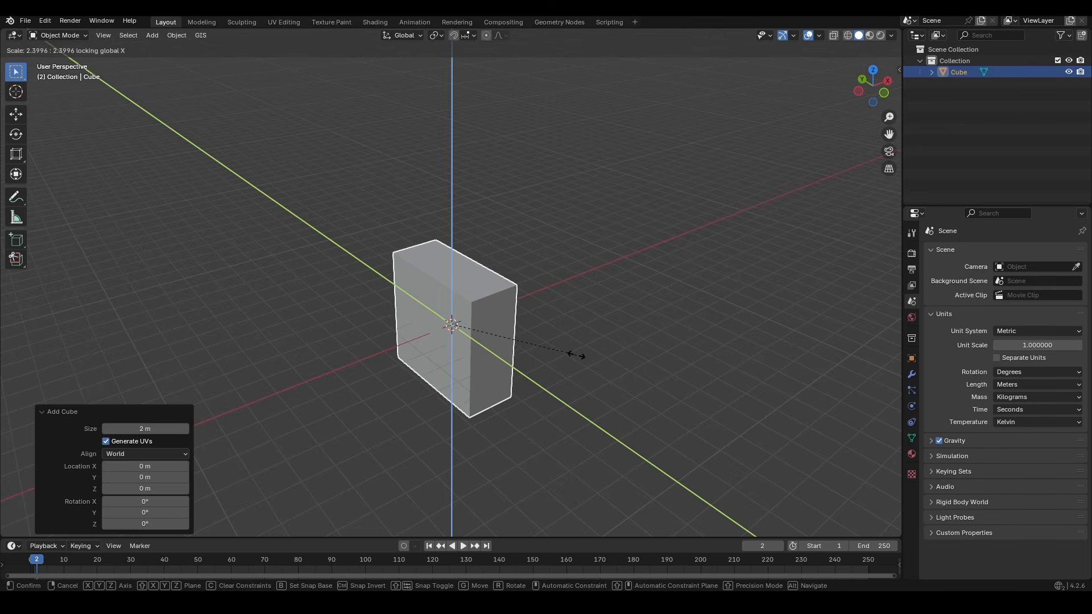
{"action": "key", "text": "Escape"}
{"action": "key", "text": "g"}
{"action": "key", "text": "z"}
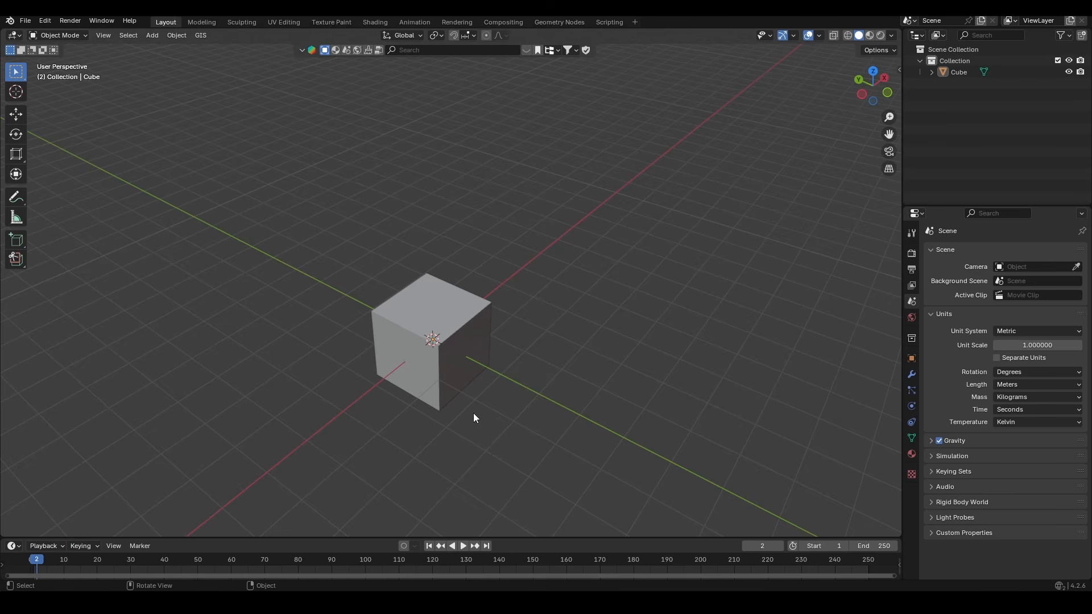
Review the snapping toggle and its base and target options, and select the cube
{"action": "left_click", "coordinate": [454, 36]}
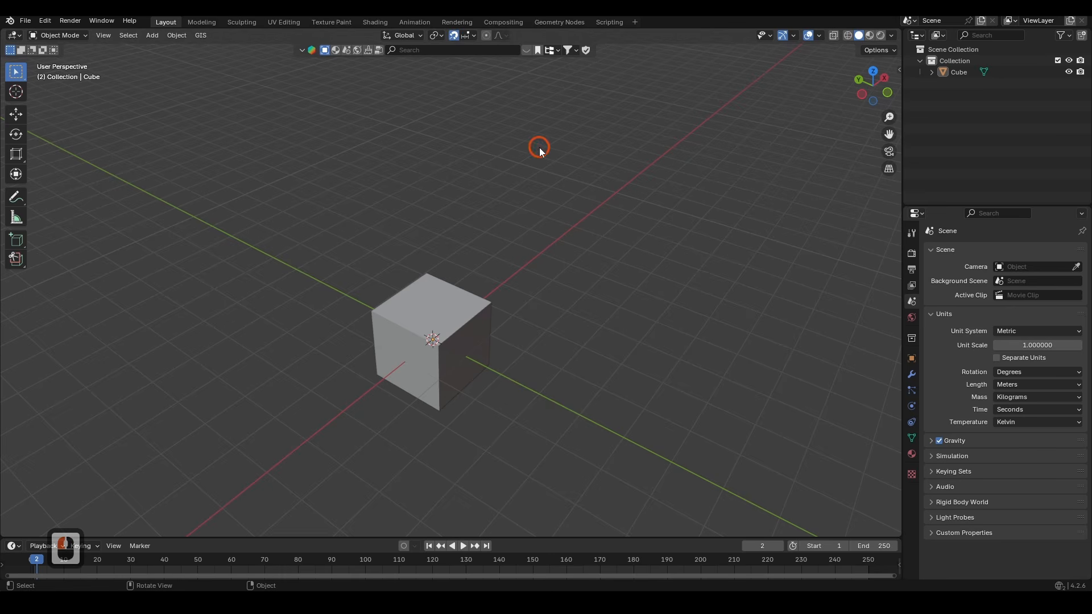
{"action": "key", "text": "shift+Tab"}
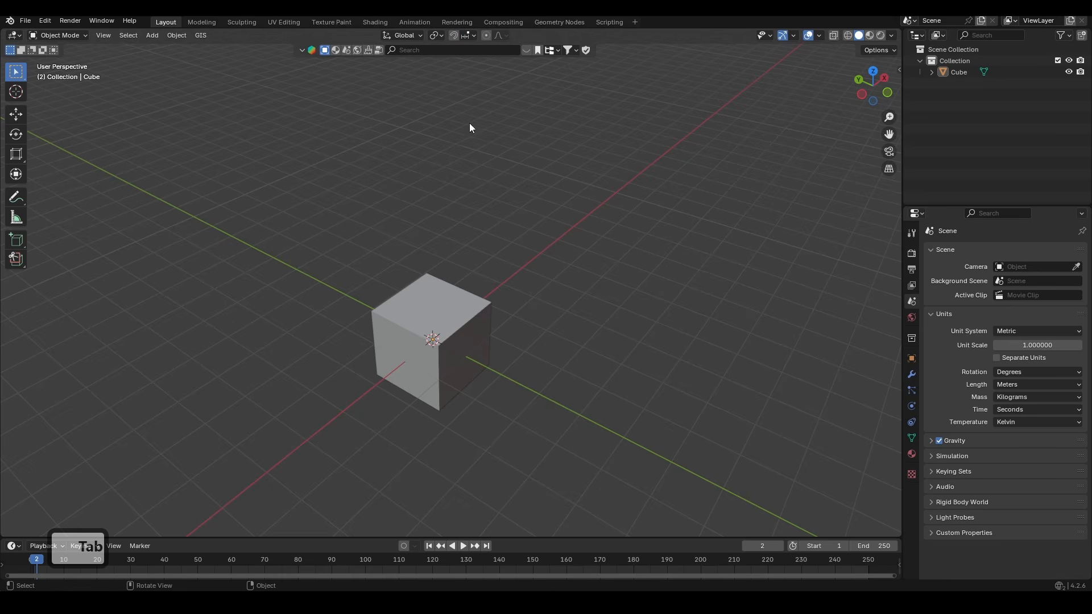
{"action": "left_click", "coordinate": [471, 35]}
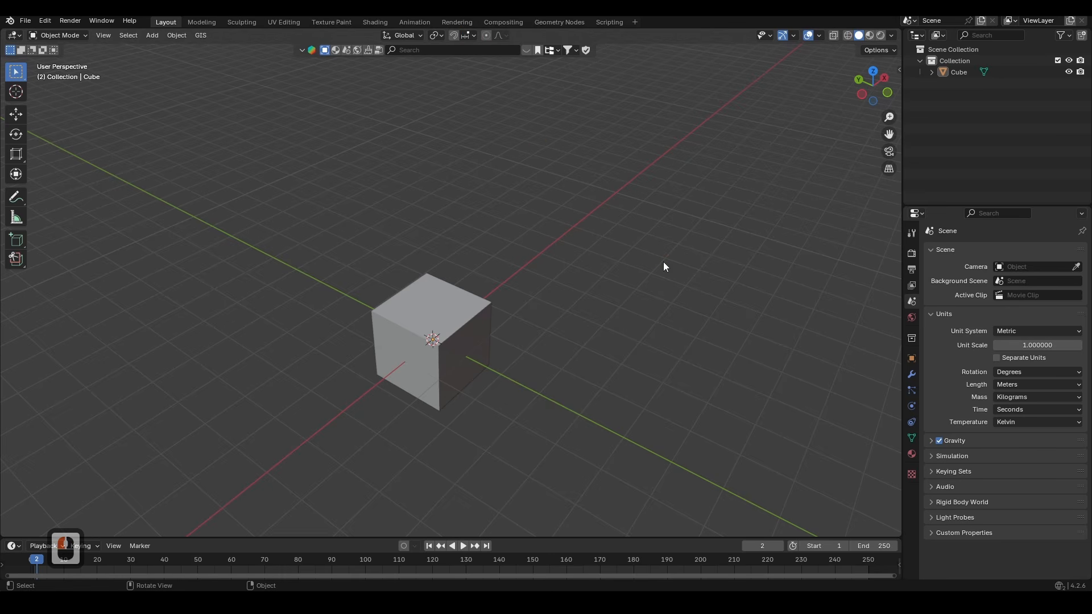
{"action": "key", "text": "ctrl+shift+Tab"}
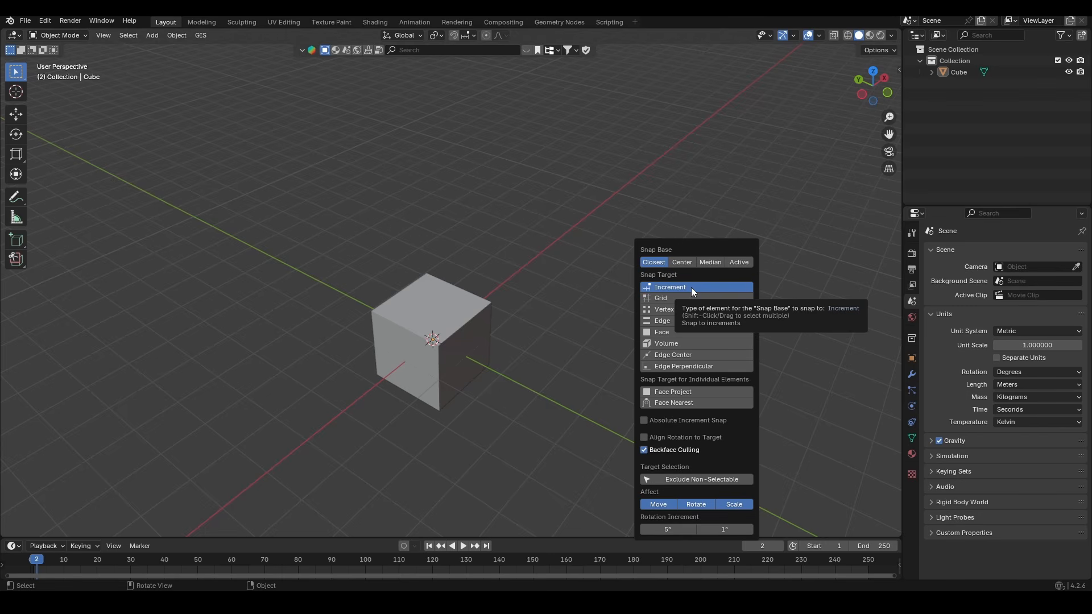
{"action": "middle_click_drag", "start_coordinate": [625, 318], "coordinate": [421, 320]}
{"action": "left_click", "coordinate": [463, 313]}
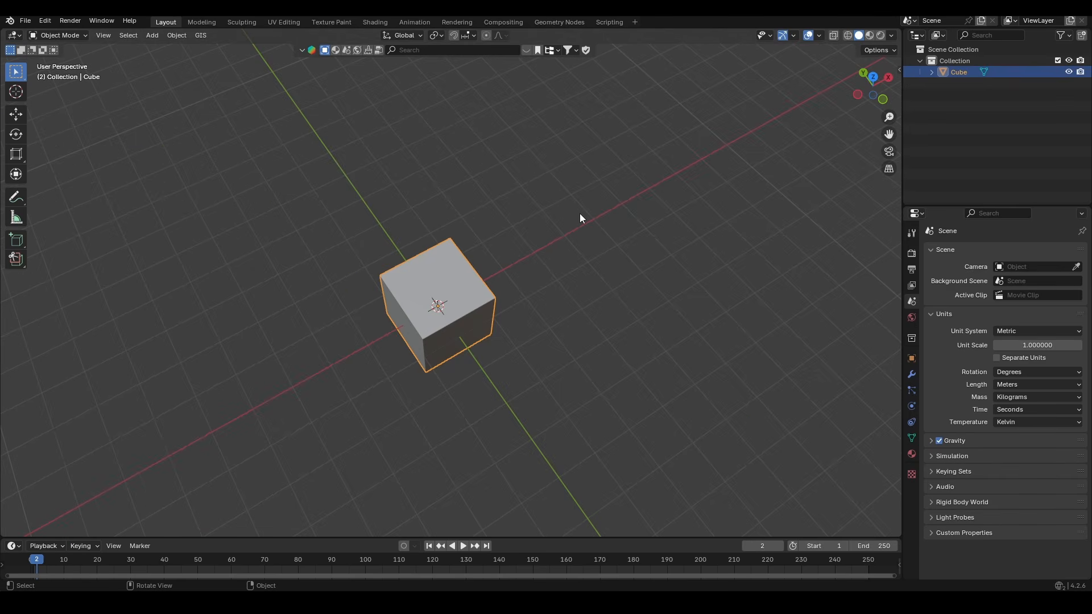
Undo the unit scale change, and try the Imperial unit system before returning to Metric
{"action": "left_click", "coordinate": [910, 303]}
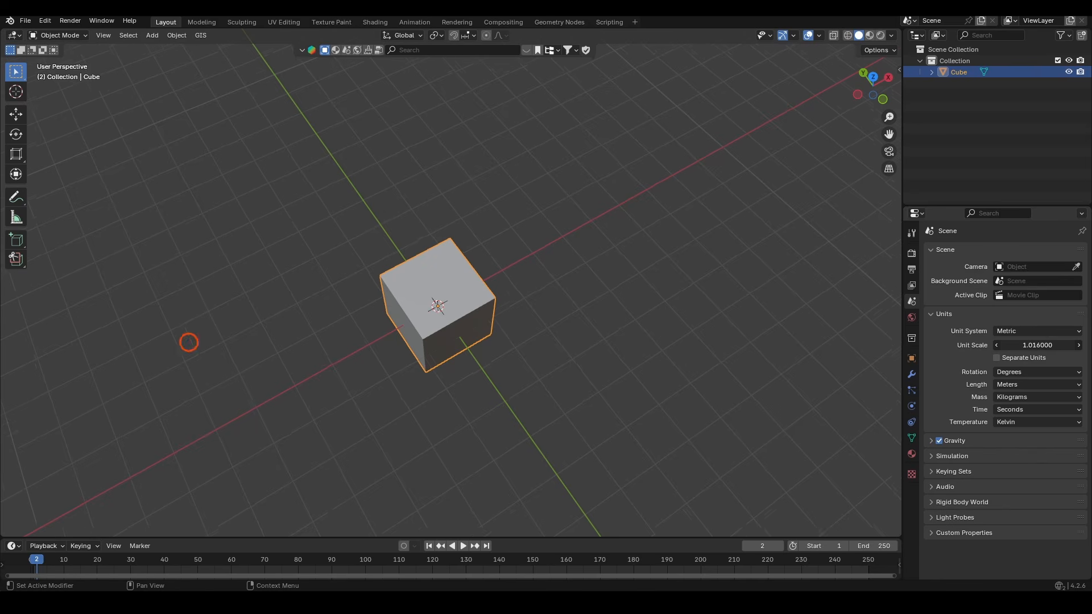
{"action": "key", "text": "ctrl+z"}
{"action": "left_click", "coordinate": [1049, 328]}
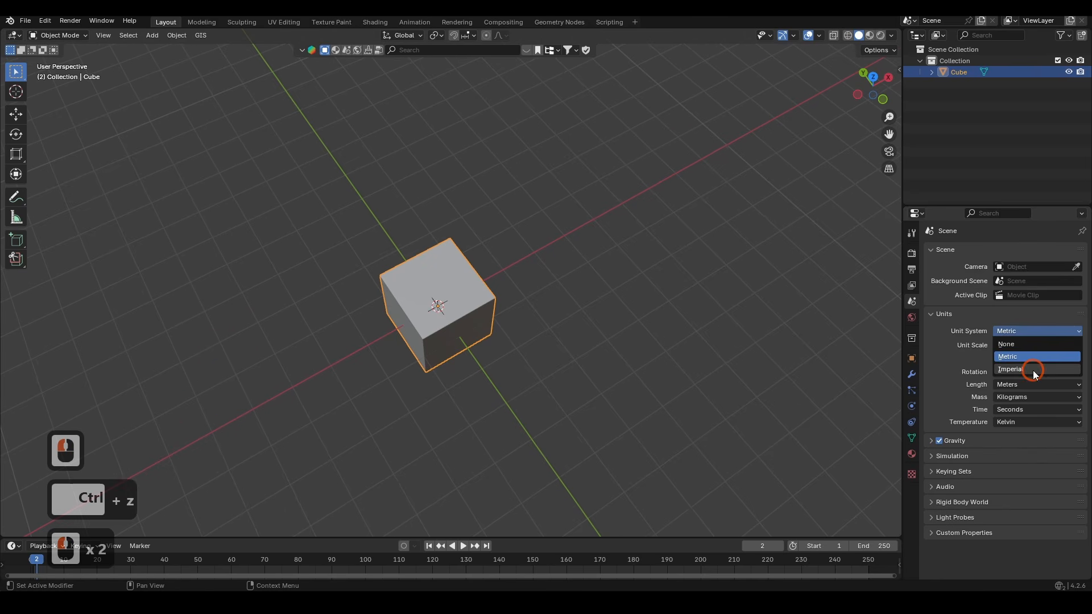
{"action": "left_click", "coordinate": [1031, 370]}
{"action": "left_click", "coordinate": [1034, 331]}
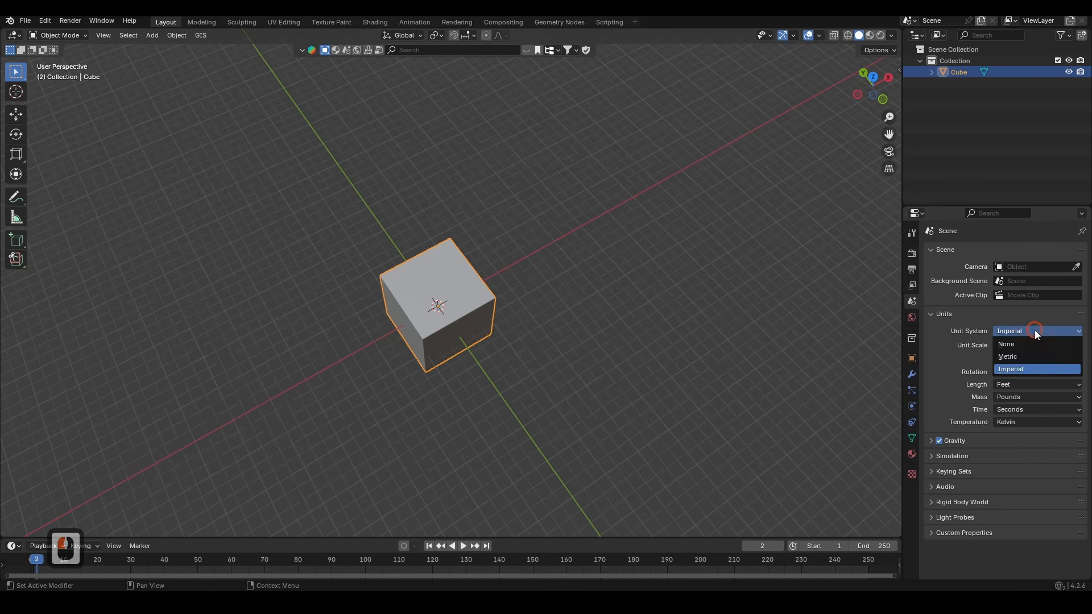
{"action": "left_click", "coordinate": [1024, 355]}
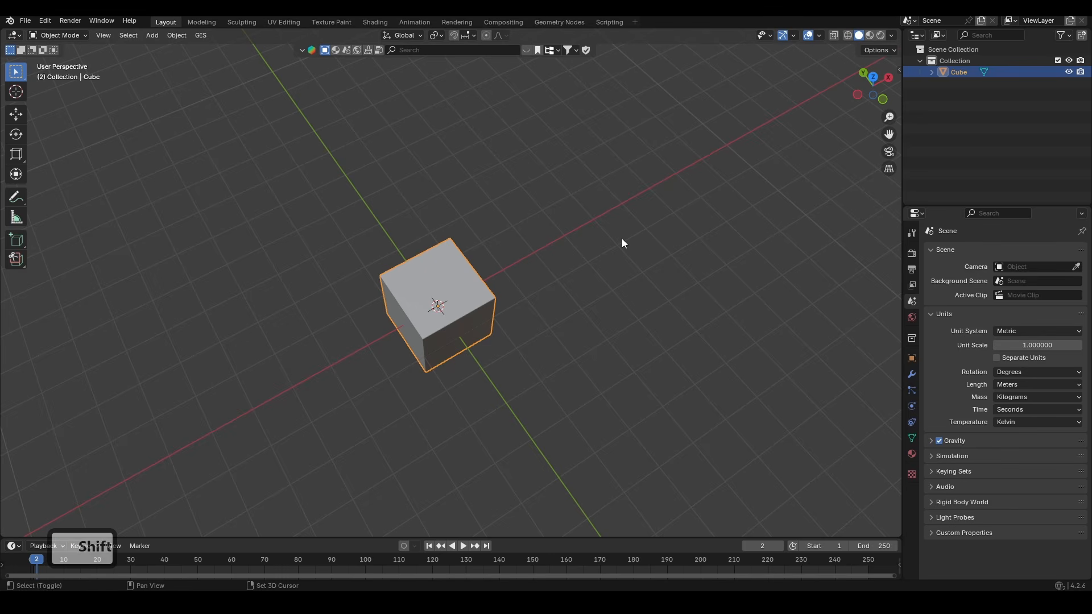
Enable snapping and try moving the cube 2 m along the global X axis with increment snapping
{"action": "key", "text": "shift+Tab"}
{"action": "key", "text": "g"}
{"action": "mouse_move", "coordinate": [545, 280]}
{"action": "middle_mouse_down"}
{"action": "mouse_move", "coordinate": [585, 263]}
{"action": "mouse_move", "coordinate": [526, 278]}
{"action": "middle_mouse_up"}
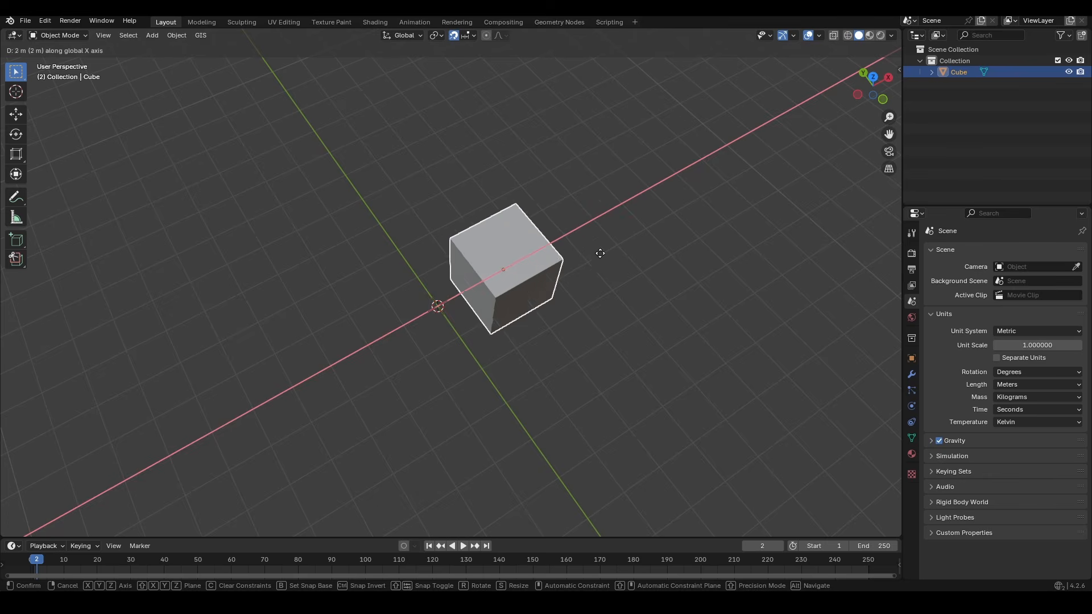
{"action": "key", "text": "ctrl"}
{"action": "key", "text": "Escape"}
Set the snap target to Grid and try moving the cube with it
{"action": "key", "text": "ctrl+shift+Tab"}
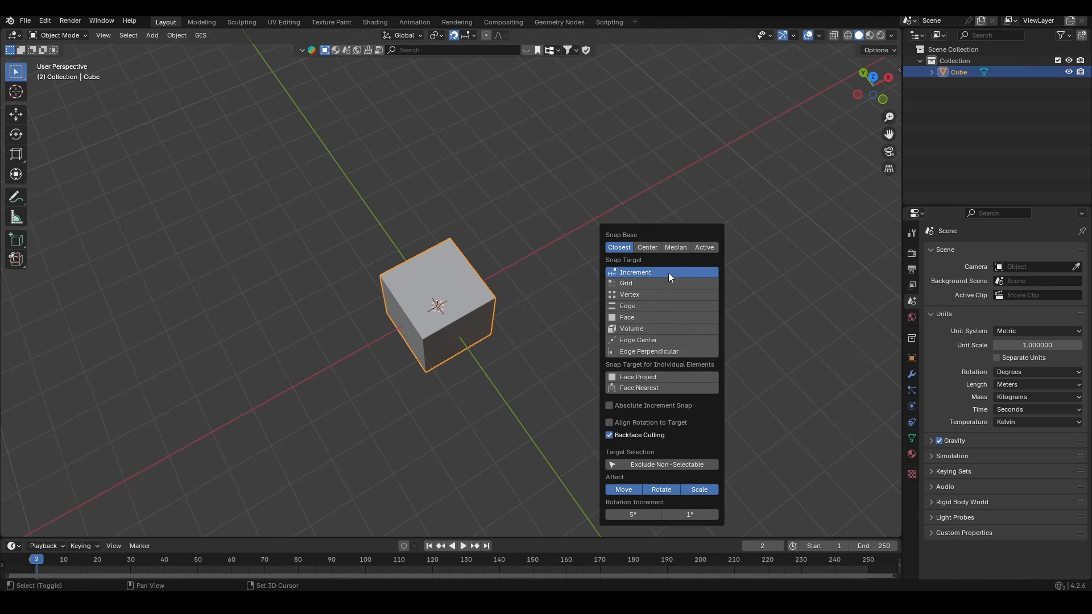
{"action": "left_click", "coordinate": [618, 283]}
{"action": "middle_click_drag", "start_coordinate": [452, 230], "coordinate": [486, 260]}
{"action": "middle_click_drag", "start_coordinate": [504, 258], "coordinate": [521, 282], "text": "shift"}
{"action": "key", "text": "g"}
{"action": "middle_click", "coordinate": [548, 325]}
{"action": "key", "text": "Escape"}
Try moving the cube along the global Y axis in the top view with grid snapping
{"action": "scroll", "coordinate": [542, 255], "scroll_direction": "up", "scroll_amount": 6}
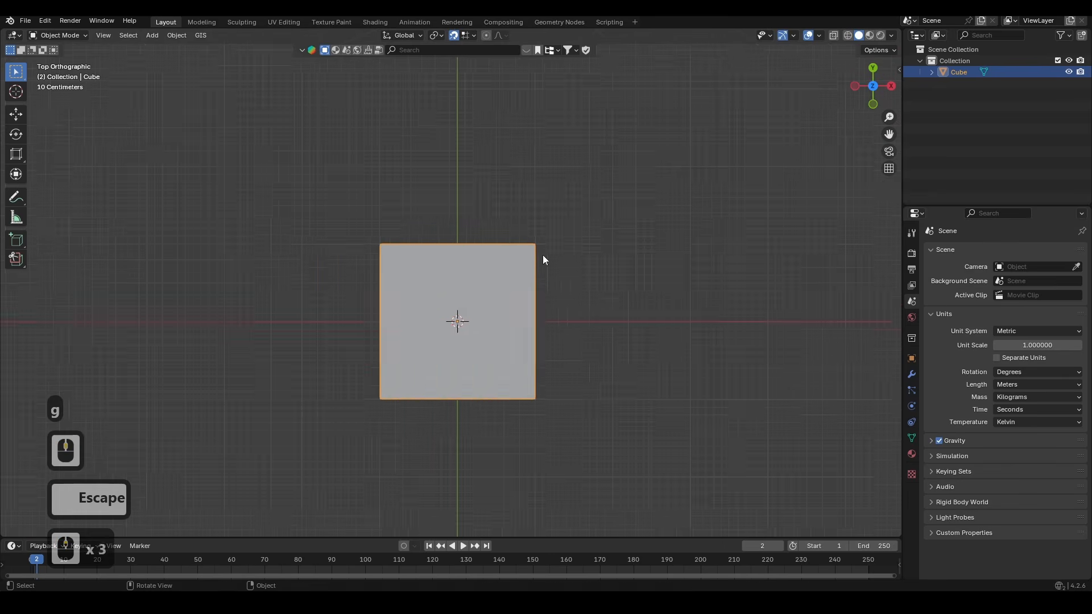
{"action": "middle_click_drag", "start_coordinate": [592, 242], "coordinate": [418, 304], "text": "shift"}
{"action": "scroll", "coordinate": [440, 296], "scroll_direction": "up", "scroll_amount": 4}
{"action": "key", "text": "g"}
{"action": "middle_click", "coordinate": [473, 275]}
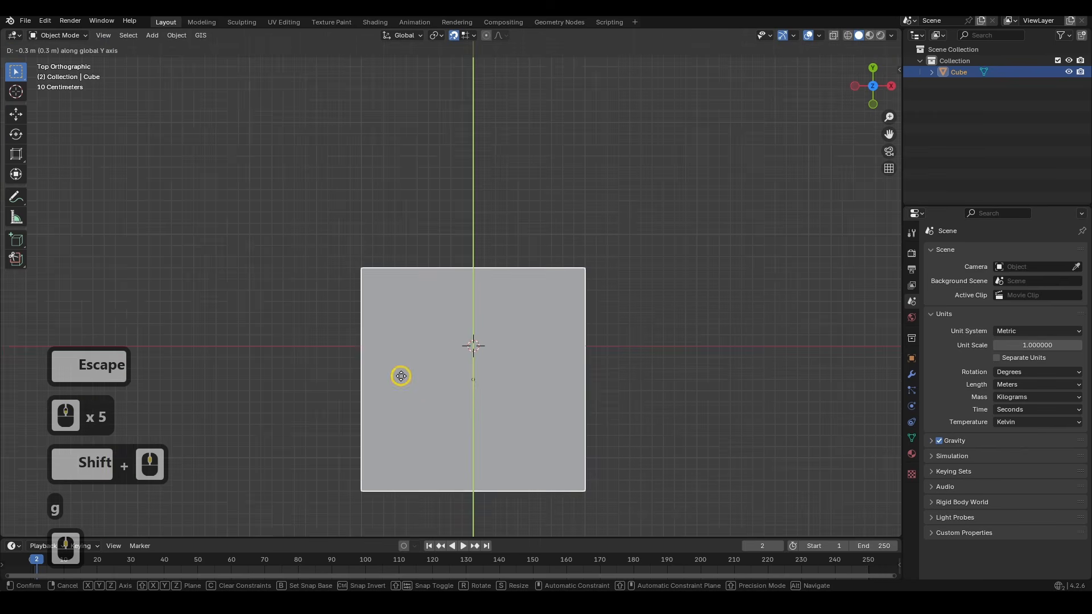
{"action": "middle_click_drag", "start_coordinate": [400, 376], "coordinate": [436, 319]}
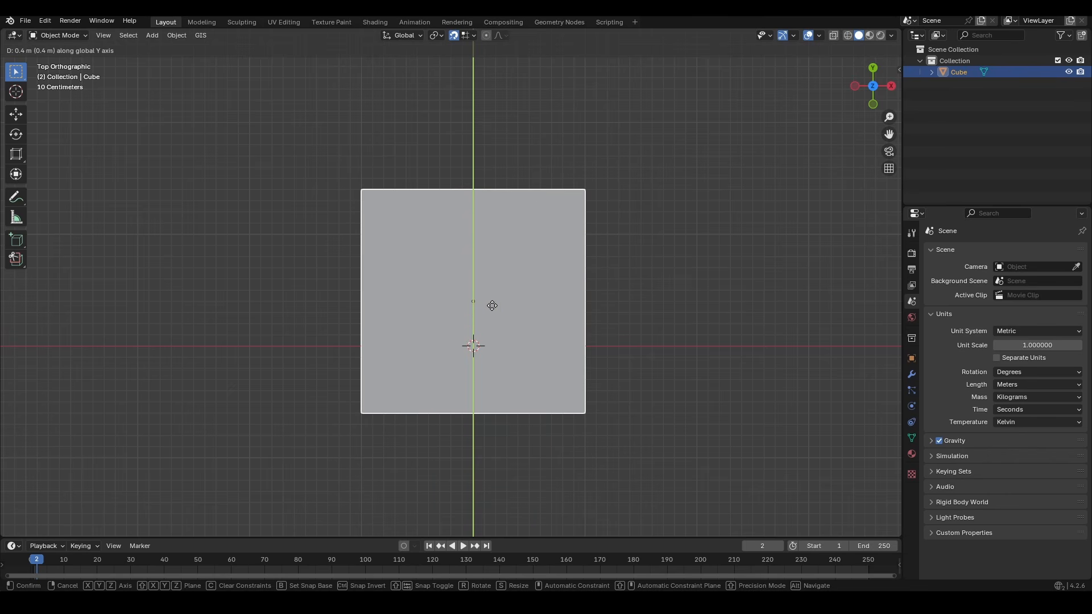
{"action": "key", "text": "Escape"}
{"action": "middle_click_drag", "start_coordinate": [481, 316], "coordinate": [589, 249]}
Add Vertex, Edge, Face, Volume and Edge Center to the active snap targets alongside Grid
{"action": "key", "text": "ctrl+shift+Tab"}
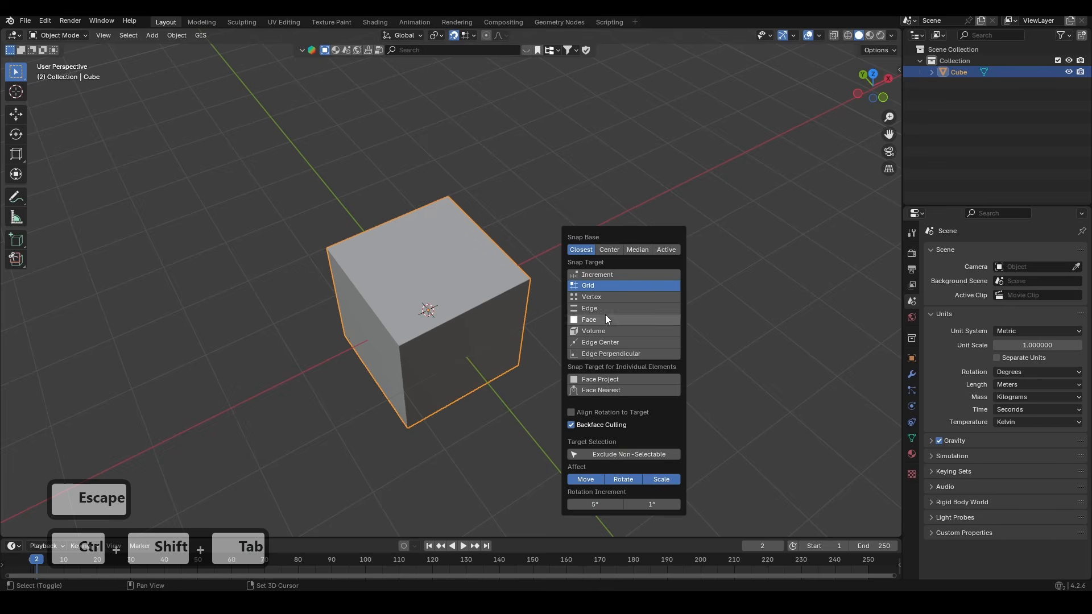
{"action": "left_click", "coordinate": [607, 295], "text": "shift"}
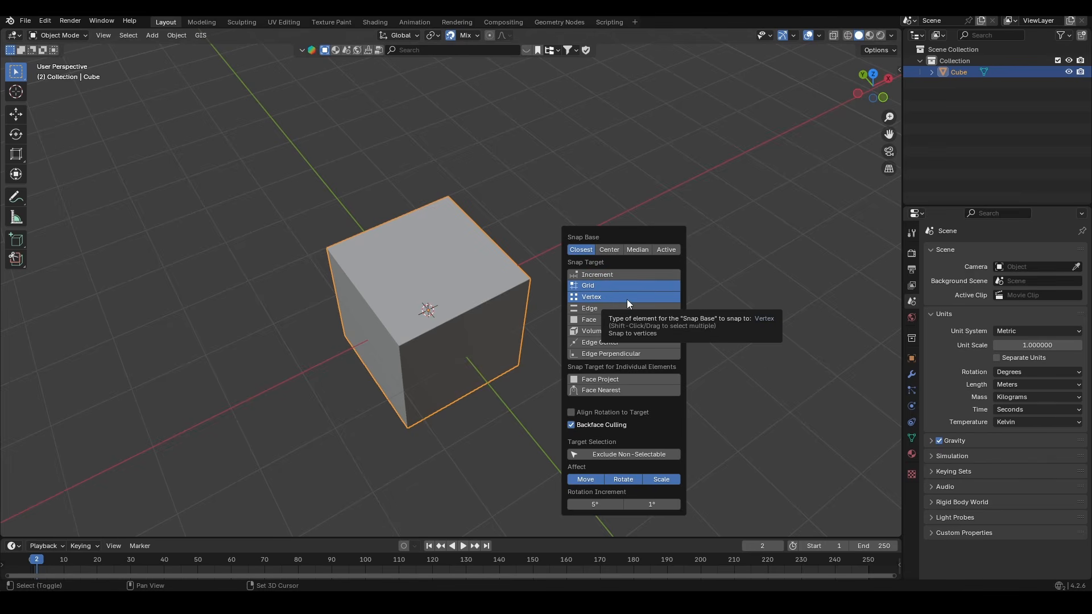
{"action": "left_click", "coordinate": [634, 308], "text": "shift"}
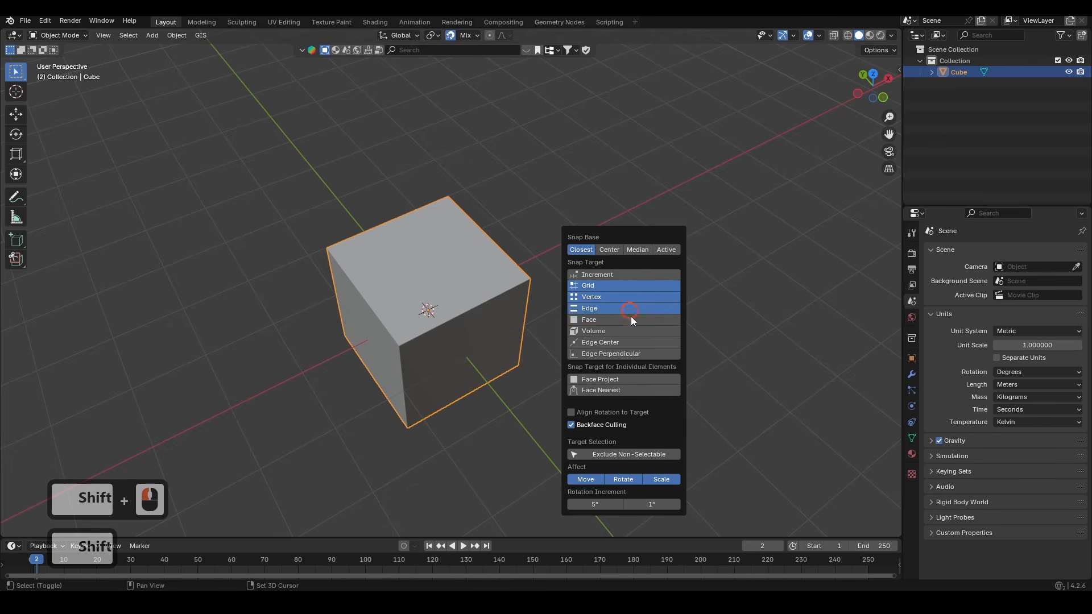
{"action": "left_click", "coordinate": [630, 318], "text": "shift"}
{"action": "left_click", "coordinate": [629, 333], "text": "shift"}
{"action": "left_click", "coordinate": [632, 342], "text": "shift"}
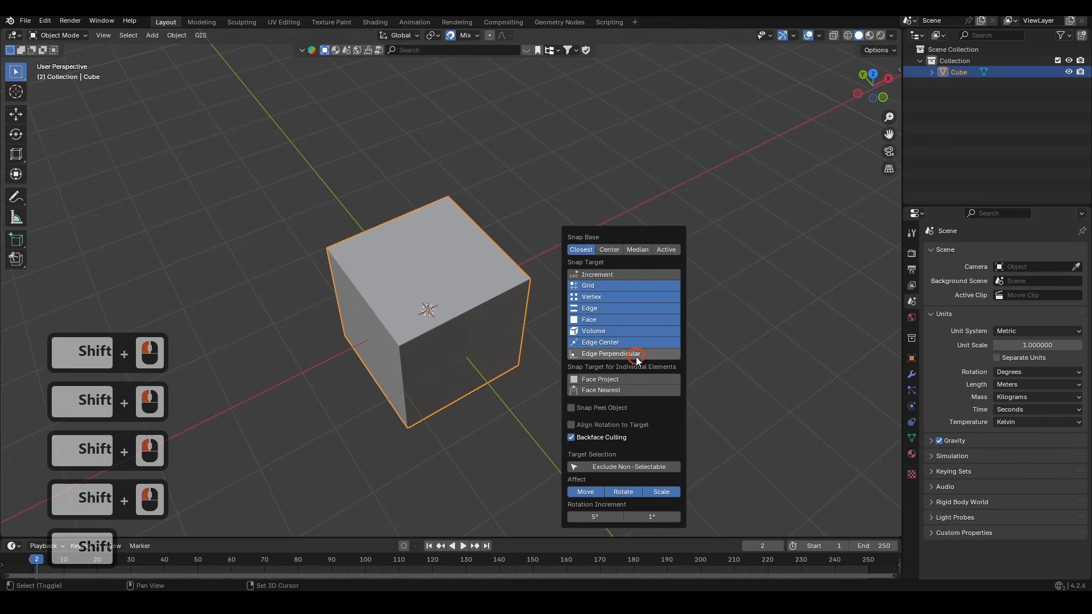
Remove the extra snap targets so that only Vertex is active
{"action": "left_click", "coordinate": [664, 343], "text": "shift"}
{"action": "left_click", "coordinate": [659, 331], "text": "shift"}
{"action": "left_click", "coordinate": [656, 319], "text": "shift"}
{"action": "left_click", "coordinate": [653, 308], "text": "shift"}
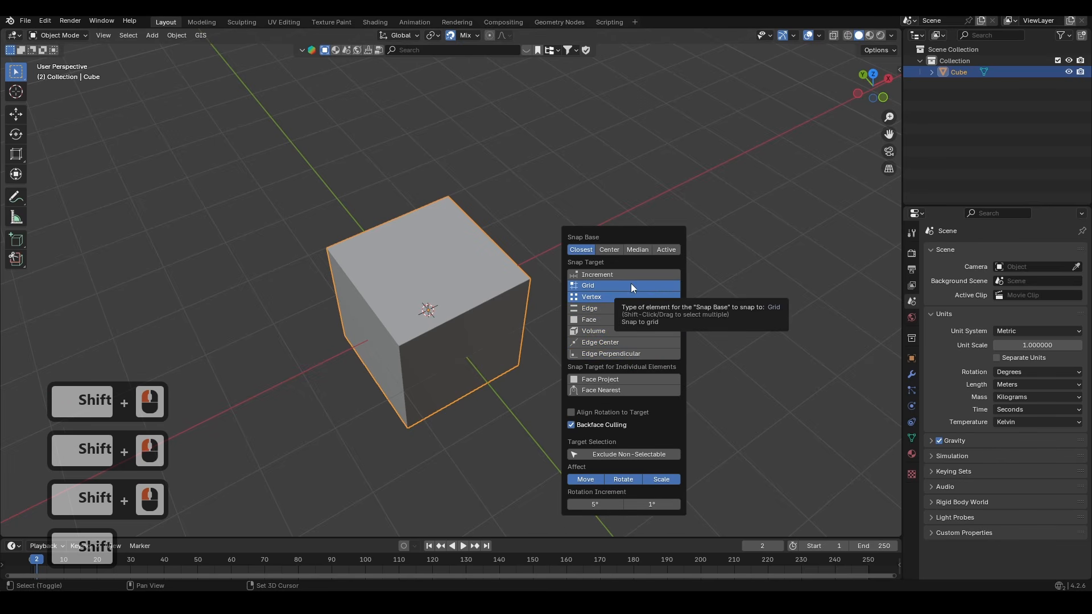
{"action": "left_click", "coordinate": [629, 296], "text": "shift"}
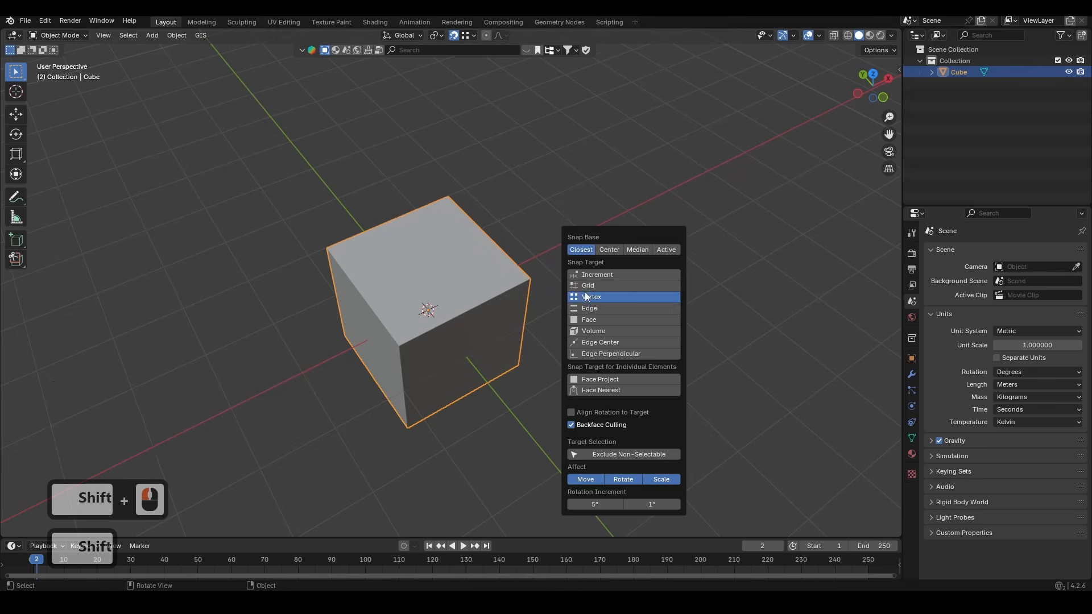
{"action": "key", "text": "Escape"}
Duplicate the cube and place the copy about 4 m away along the global X axis
{"action": "scroll", "coordinate": [483, 277], "scroll_direction": "down", "scroll_amount": 3}
{"action": "scroll", "coordinate": [483, 284], "scroll_direction": "up", "scroll_amount": 2}
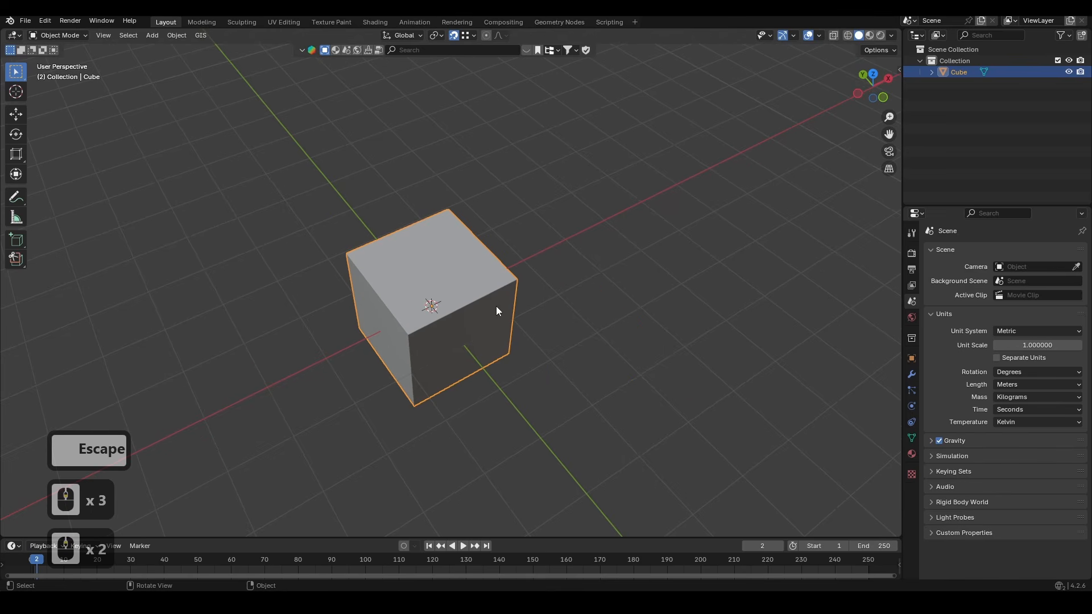
{"action": "key", "text": "shift+d"}
{"action": "left_click", "coordinate": [625, 240]}
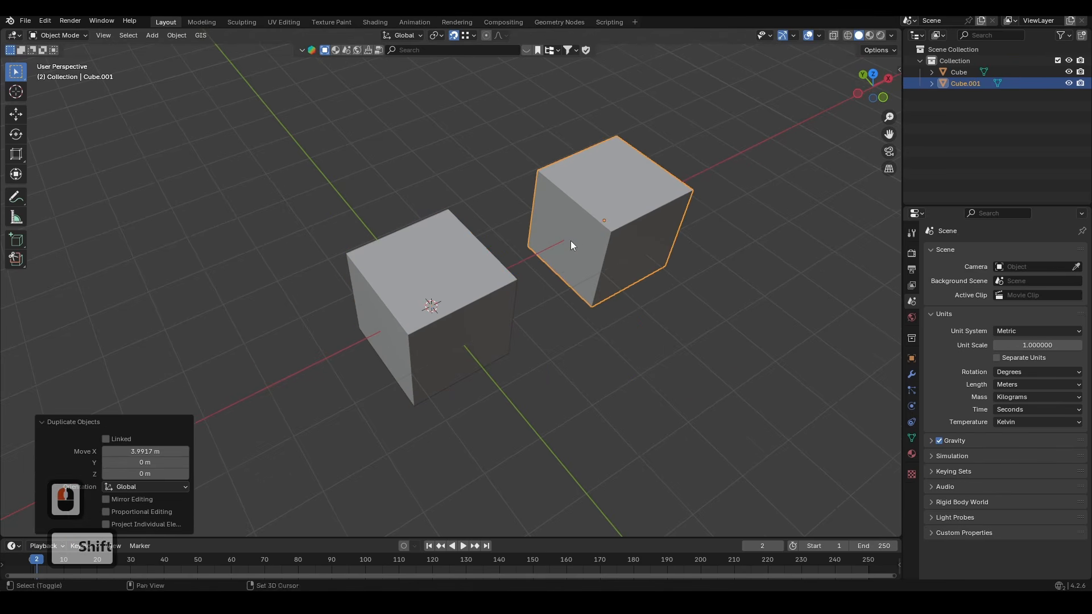
{"action": "middle_click_drag", "start_coordinate": [571, 241], "coordinate": [472, 332], "text": "shift"}
Select the original cube and turn snapping off
{"action": "left_click", "coordinate": [472, 331]}
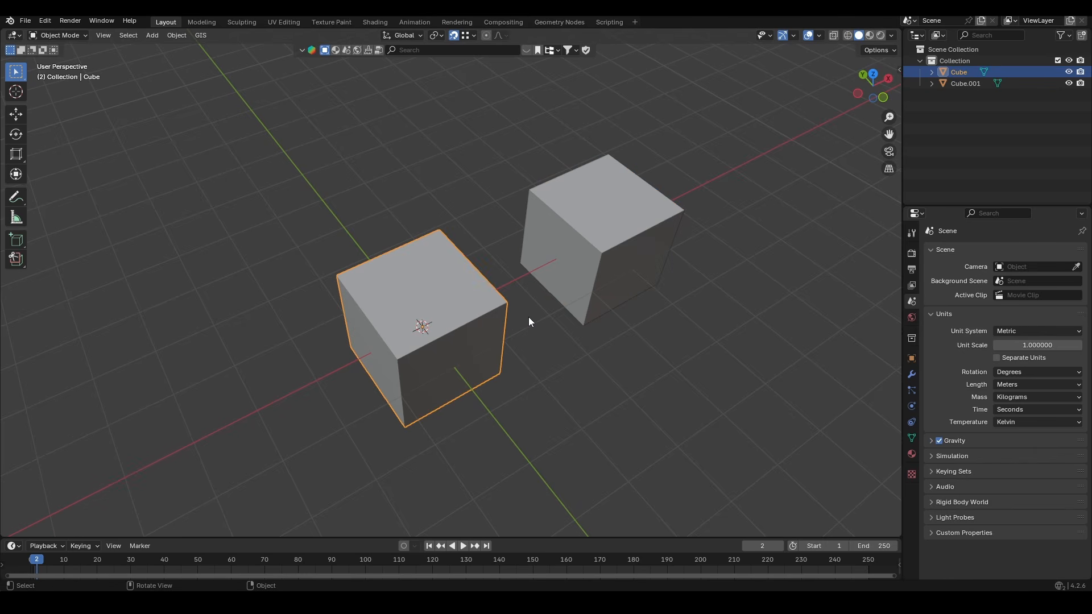
{"action": "key", "text": "g"}
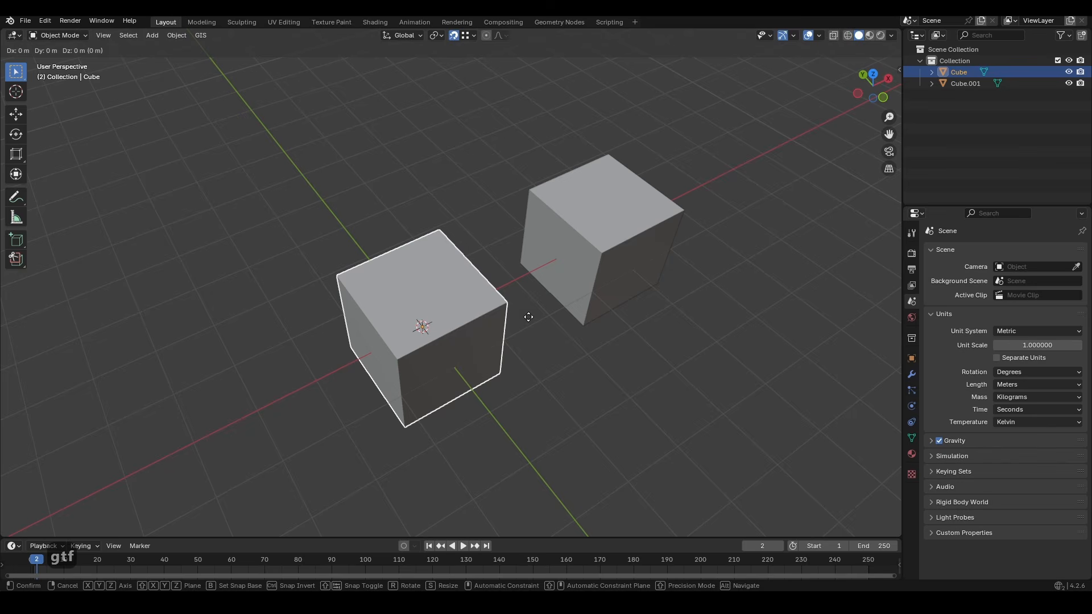
{"action": "key", "text": "Escape"}
{"action": "left_click", "coordinate": [454, 36]}
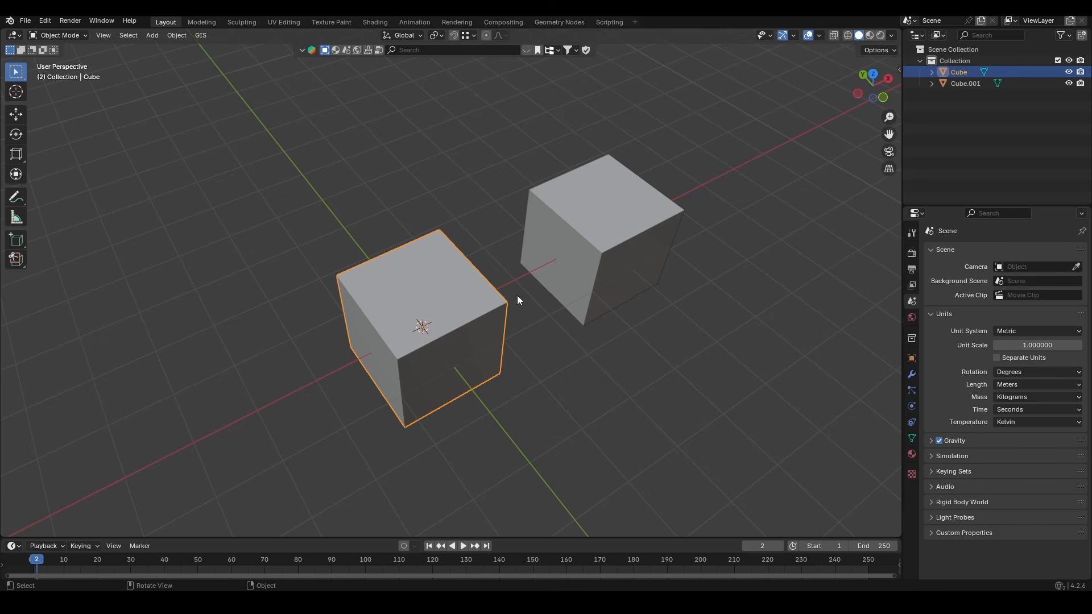
{"action": "key", "text": "g"}
{"action": "key", "text": "ctrl"}
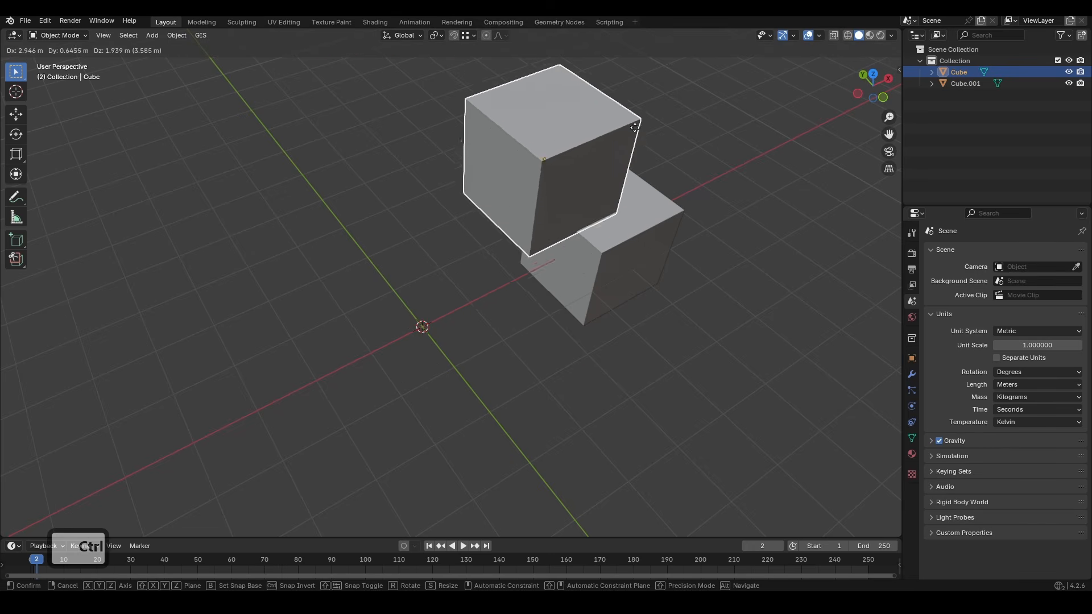
{"action": "key", "text": "Escape"}
{"action": "key", "text": "g"}
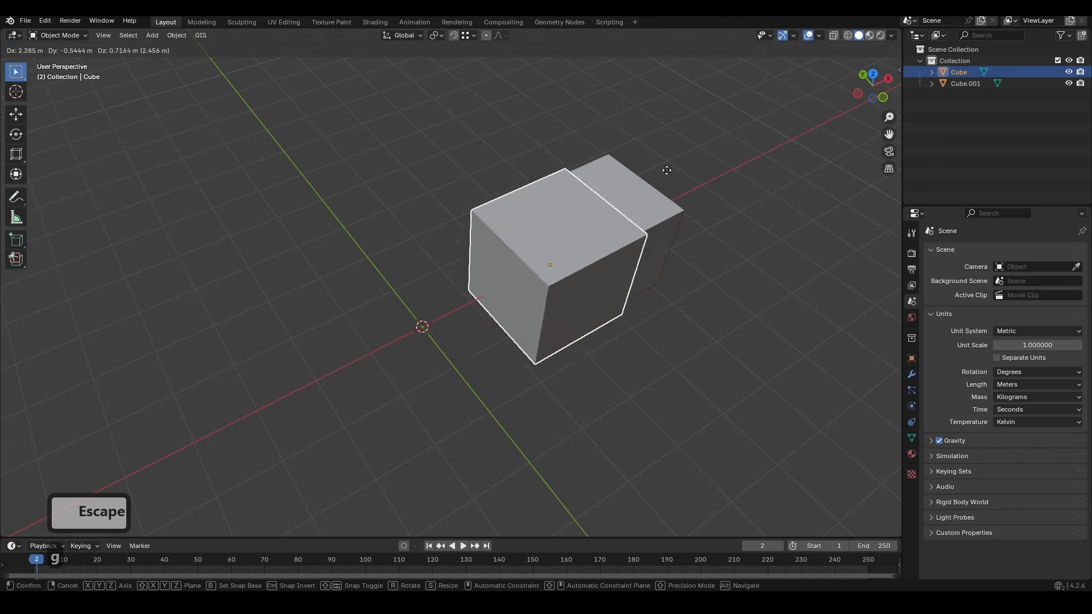
{"action": "key", "text": "Escape"}
{"action": "key", "text": "g"}
{"action": "key", "text": "ctrl"}
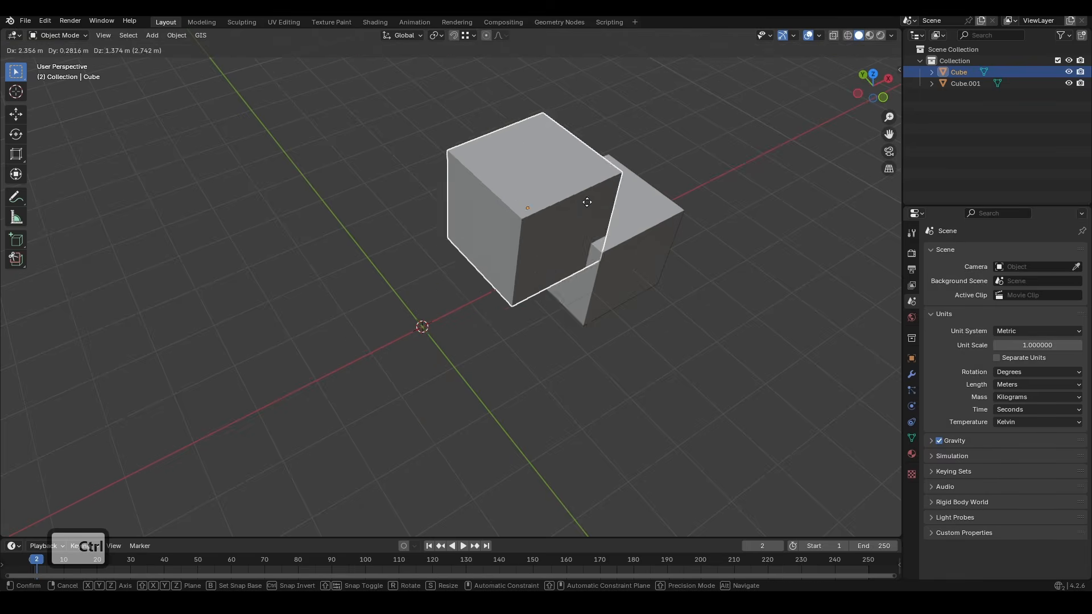
{"action": "key", "text": "Escape"}
{"action": "key", "text": "ctrl+shift+Tab"}
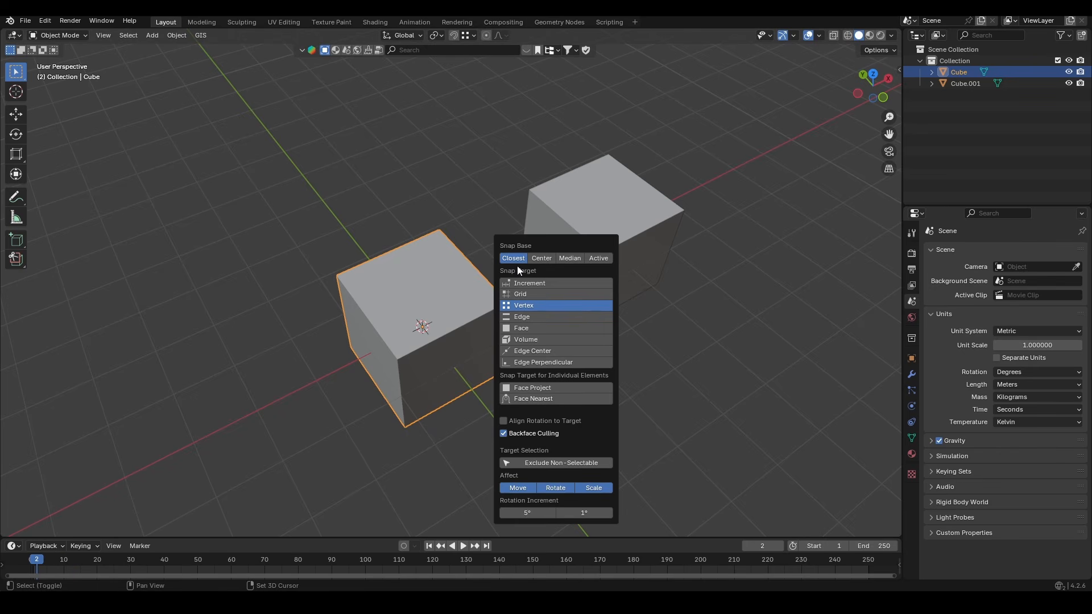
{"action": "key", "text": "Escape"}
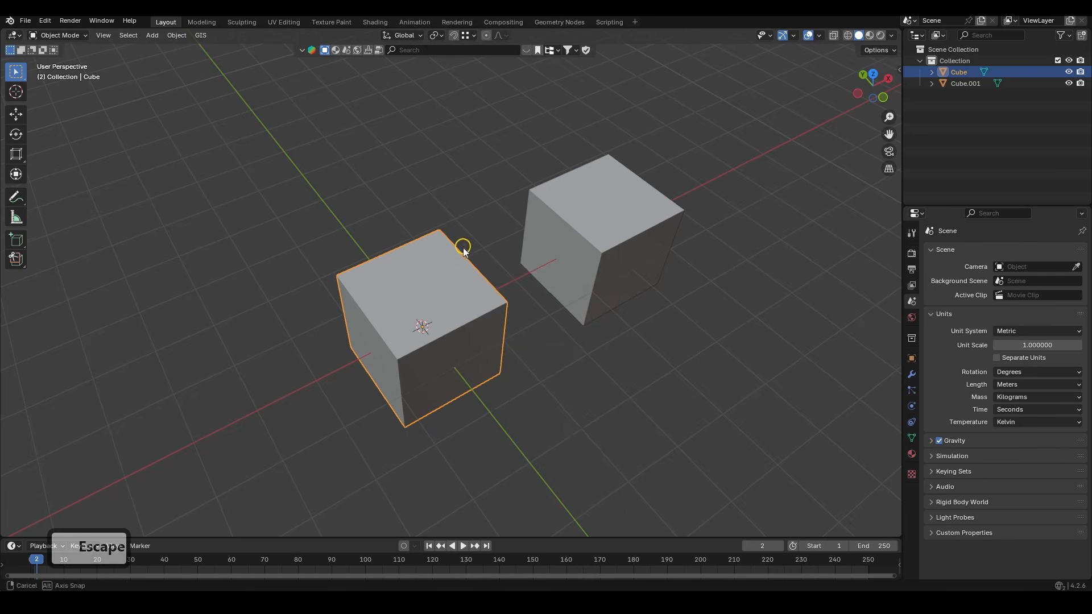
Try vertex-snapping the original cube flush against the near side of the second cube, and undo the move
{"action": "middle_click_drag", "start_coordinate": [462, 240], "coordinate": [455, 261], "text": "shift"}
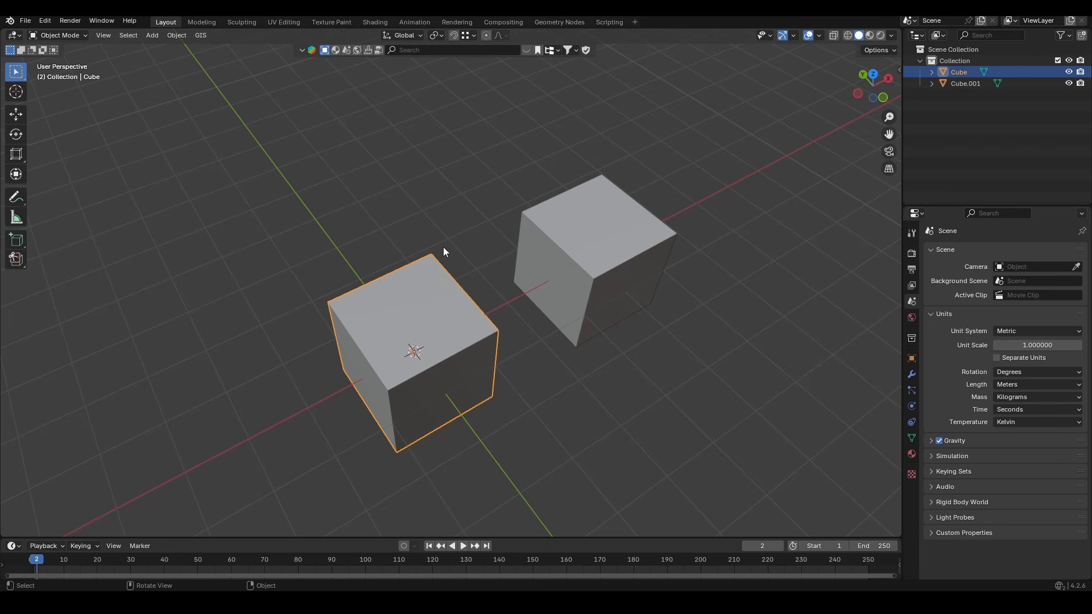
{"action": "key", "text": "g"}
{"action": "left_click", "coordinate": [505, 214], "text": "ctrl"}
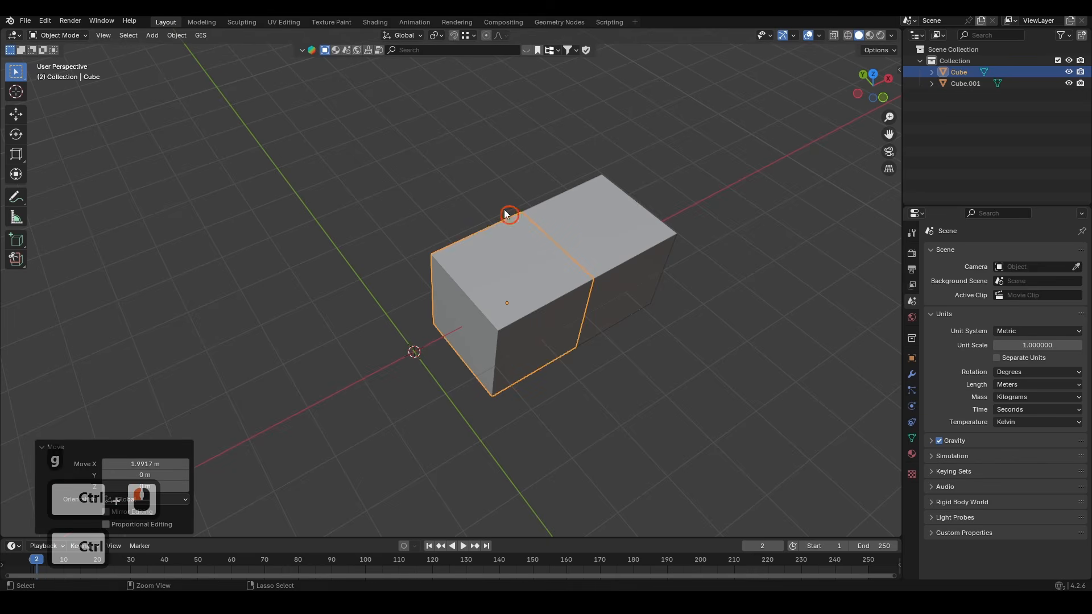
{"action": "key", "text": "ctrl+z"}
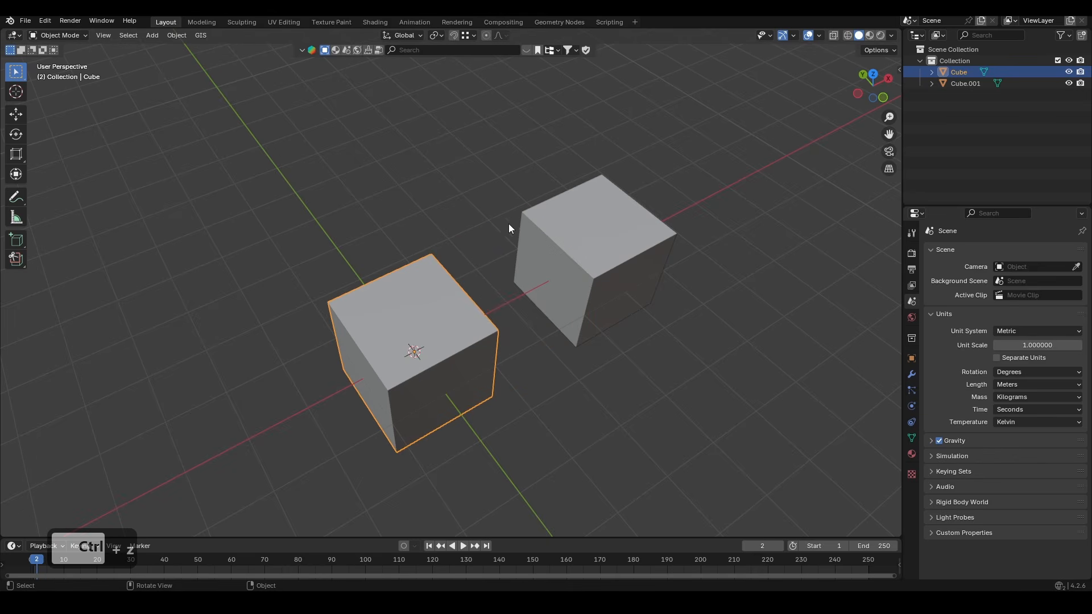
Move the original cube with Z locked, about 1.09 m along X and 3.28 m along Y
{"action": "key", "text": "g"}
{"action": "key", "text": "shift+z"}
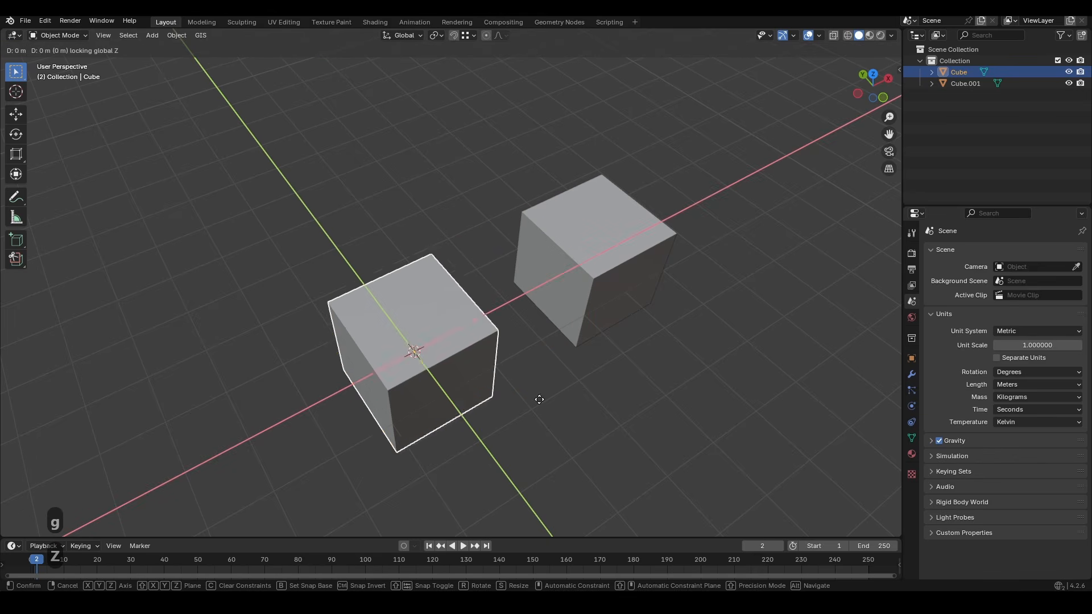
{"action": "left_click", "coordinate": [466, 191]}
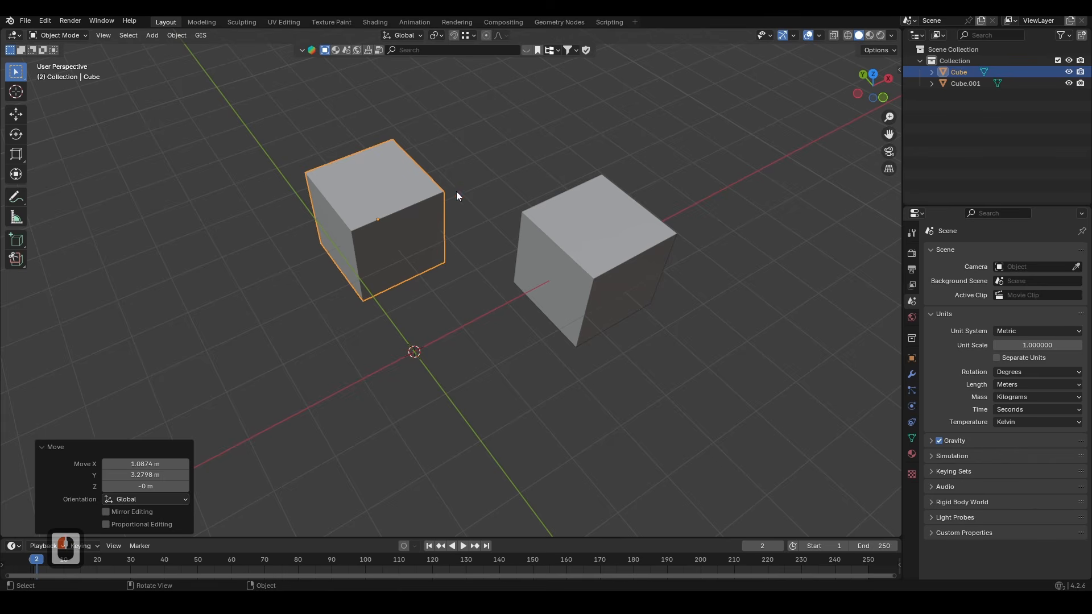
Try temporary vertex snapping from the cube's new position toward the second cube, and undo that move
{"action": "key", "text": "g"}
{"action": "left_click", "coordinate": [500, 230], "text": "ctrl"}
{"action": "key", "text": "ctrl+z"}
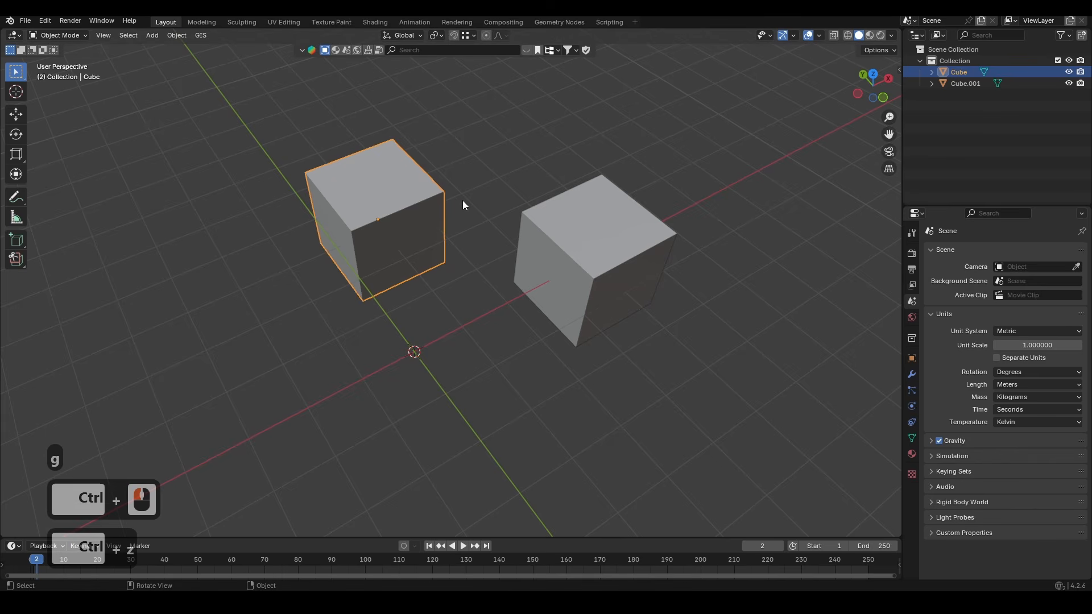
Move the original cube with temporary vertex snapping so its nearest top corner meets the second cube's top corner
{"action": "key", "text": "g"}
{"action": "left_click", "coordinate": [510, 221], "text": "ctrl"}
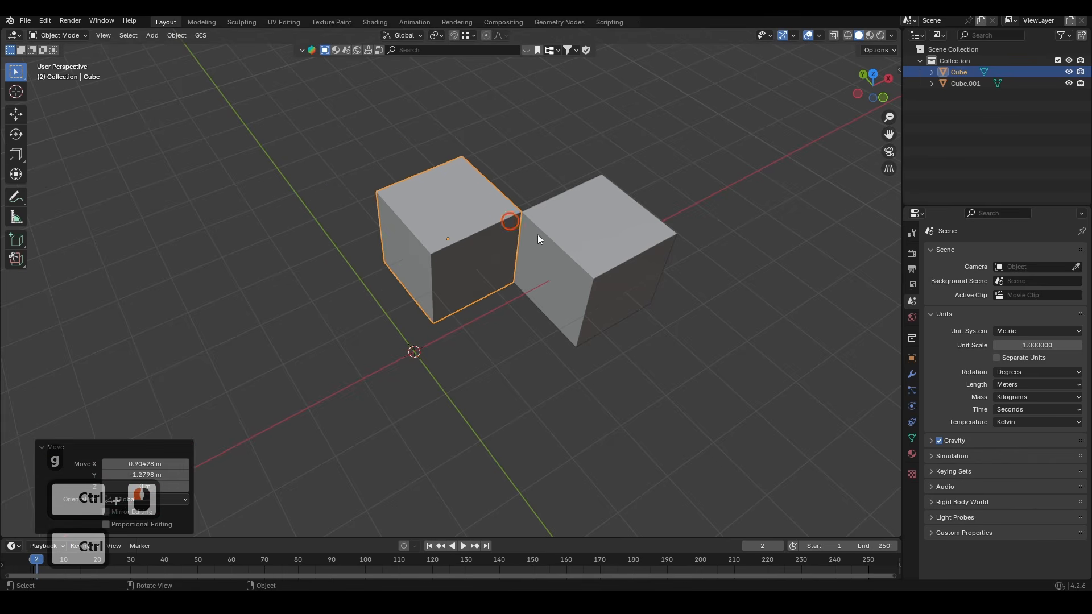
{"action": "key", "text": "g"}
{"action": "left_click", "coordinate": [524, 237], "text": "ctrl"}
Move the original cube to the other side of the second cube with Z locked, and vertex-snap their nearest top corners together
{"action": "key", "text": "g"}
{"action": "key", "text": "shift+z"}
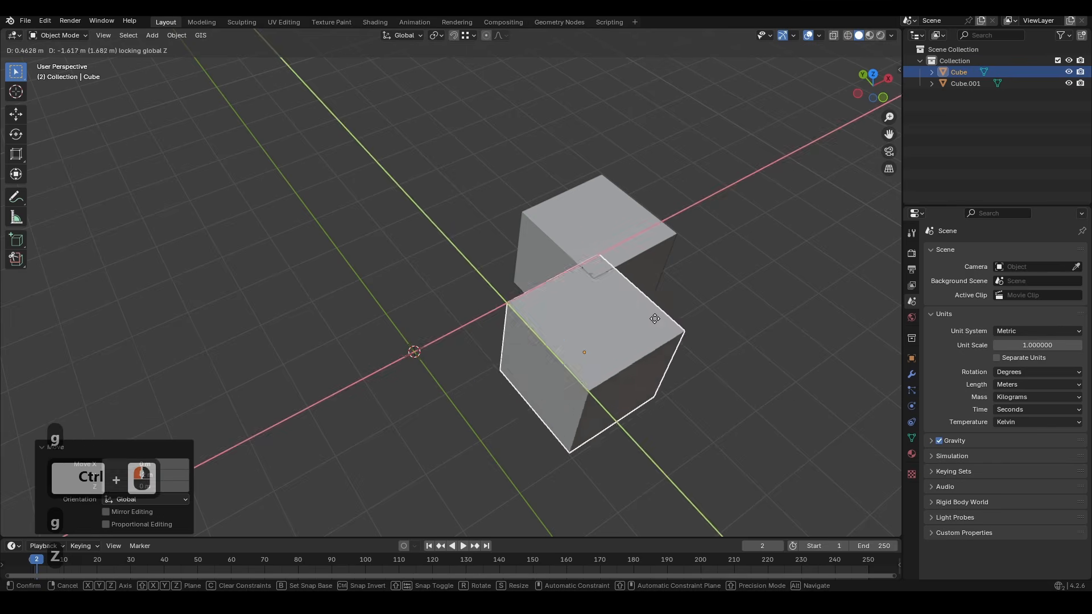
{"action": "left_click", "coordinate": [867, 264]}
{"action": "key", "text": "g"}
{"action": "left_click", "coordinate": [678, 234], "text": "ctrl"}
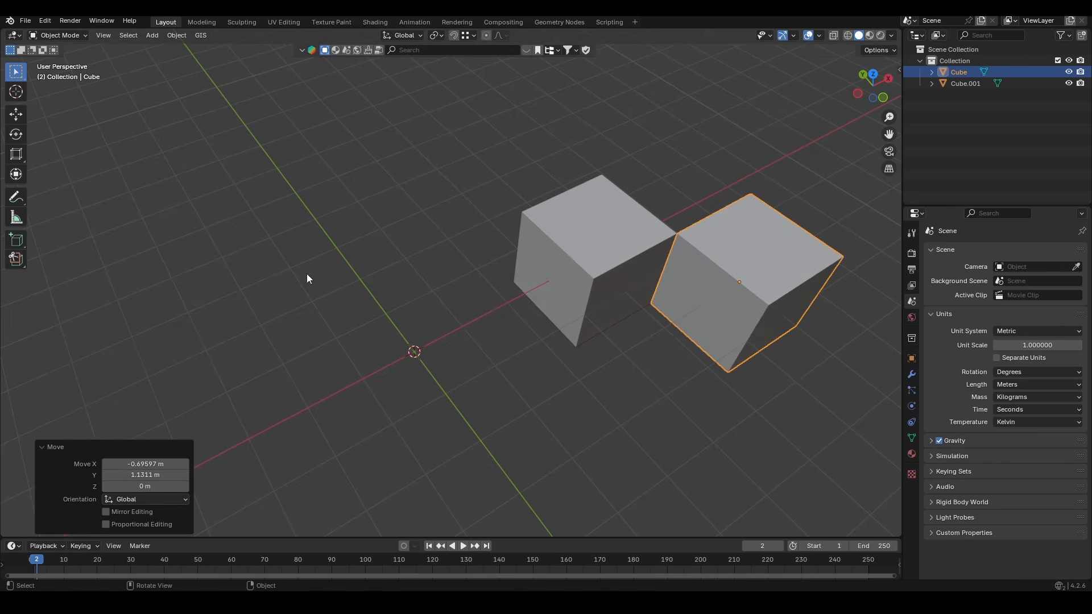
Set the snap base to Center and snap the original cube's center onto a top vertex of the second cube
{"action": "key", "text": "ctrl+shift+Tab"}
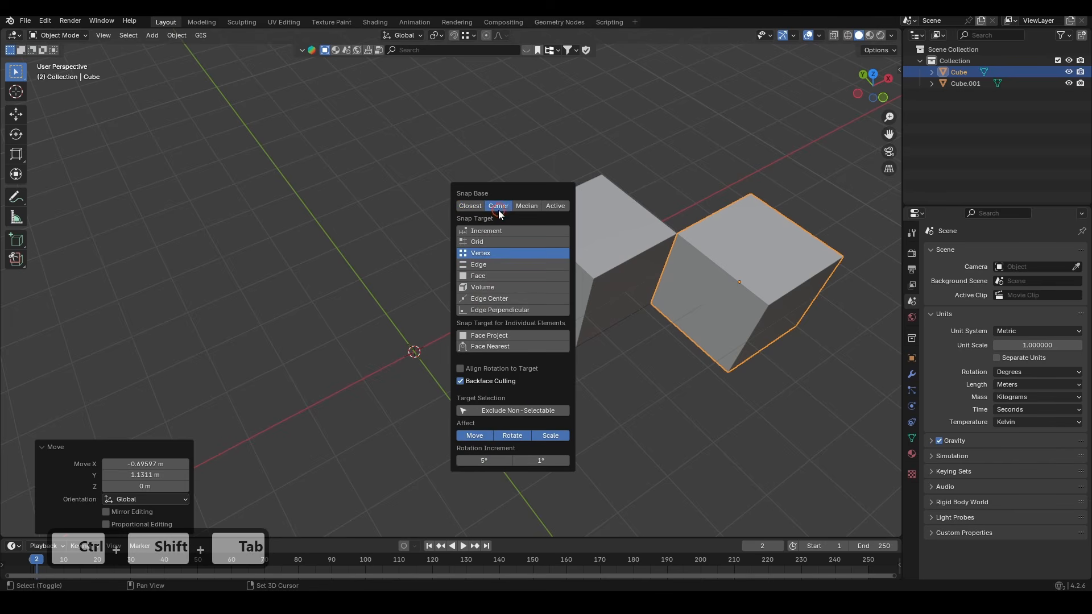
{"action": "left_click", "coordinate": [499, 208], "text": "shift"}
{"action": "key", "text": "Escape"}
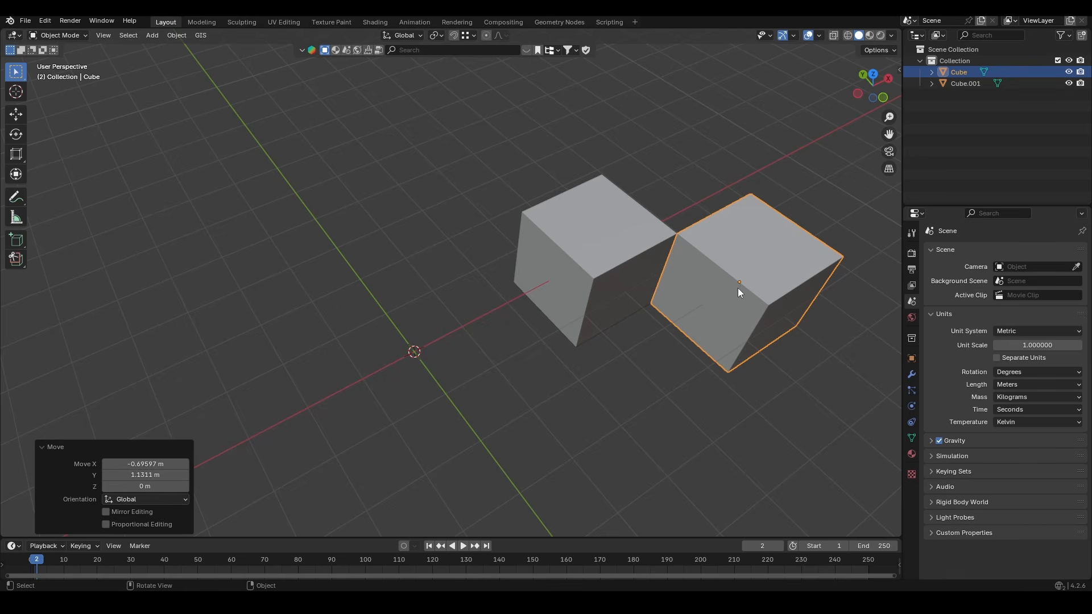
{"action": "key", "text": "g"}
{"action": "left_click", "coordinate": [609, 176], "text": "ctrl"}
{"action": "middle_click_drag", "start_coordinate": [588, 196], "coordinate": [433, 210]}
{"action": "scroll", "coordinate": [513, 193], "scroll_direction": "up", "scroll_amount": 2}
{"action": "middle_click_drag", "start_coordinate": [611, 232], "coordinate": [613, 261], "text": "shift"}
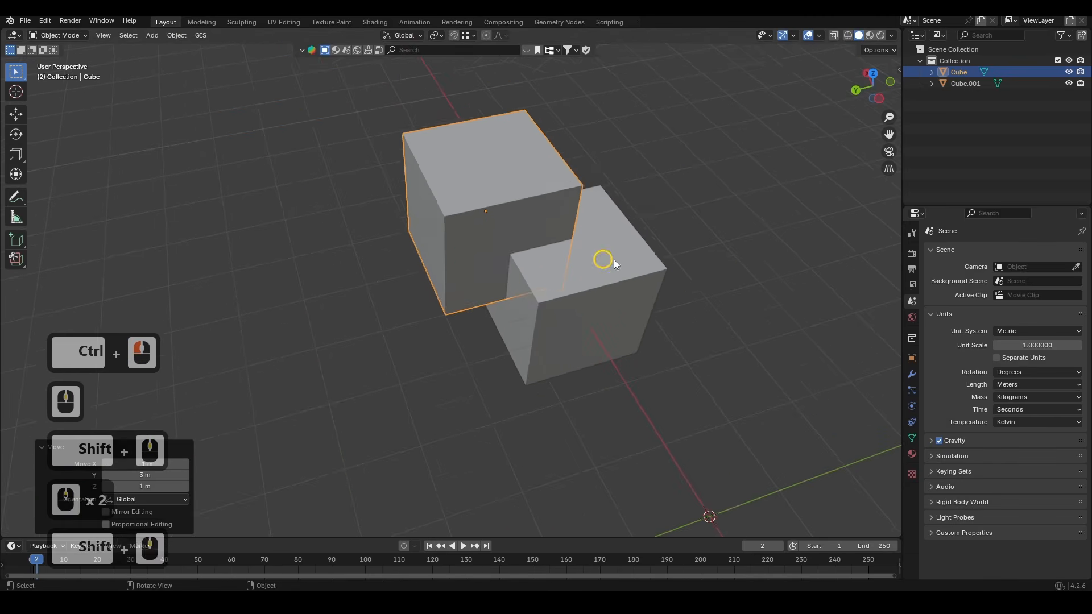
Set the snap base to Median and snap the original cube onto another top vertex of the second cube
{"action": "key", "text": "ctrl+shift+Tab"}
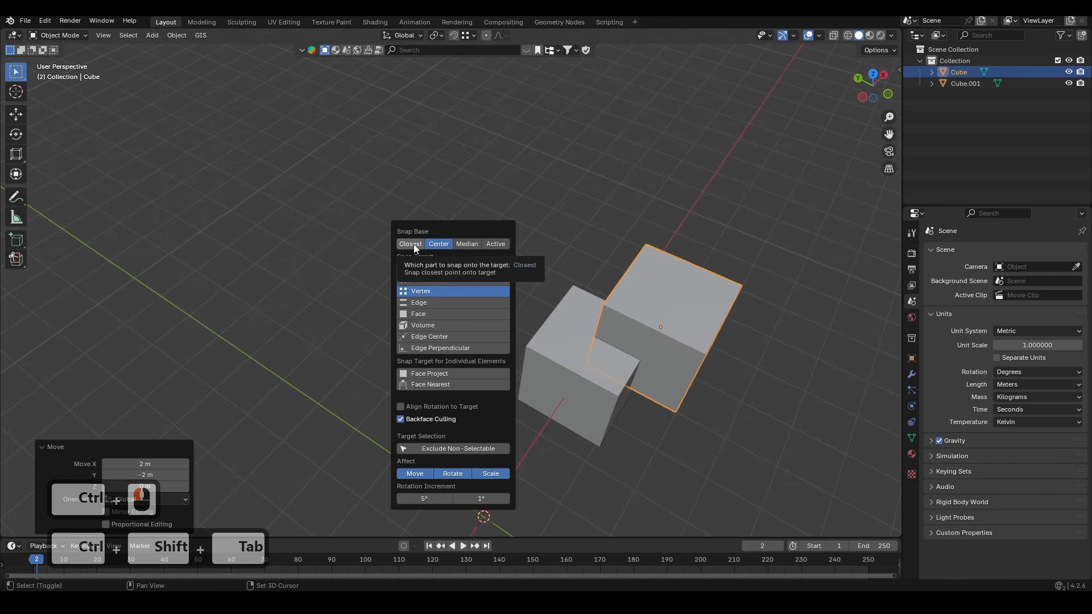
{"action": "left_click", "coordinate": [463, 247]}
{"action": "key", "text": "ctrl+shift+Tab"}
{"action": "left_click", "coordinate": [452, 238], "text": "shift"}
{"action": "left_click", "coordinate": [675, 282]}
{"action": "key", "text": "g"}
{"action": "left_click", "coordinate": [567, 296], "text": "ctrl"}
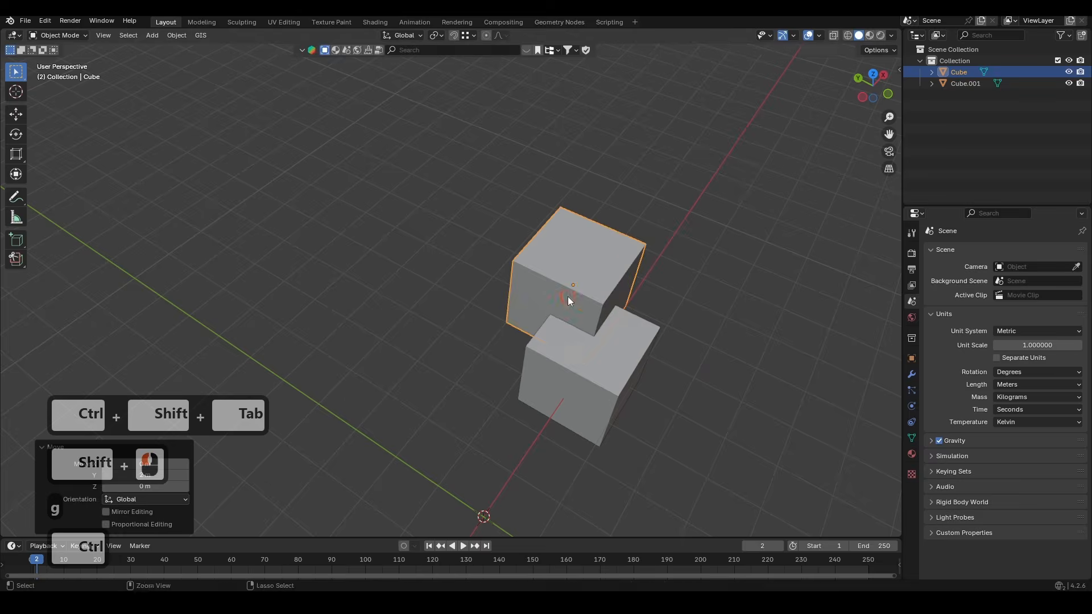
Snap the original cube by its median to several different vertices of the second cube in turn
{"action": "key", "text": "g"}
{"action": "left_click", "coordinate": [536, 343], "text": "ctrl"}
{"action": "key", "text": "g"}
{"action": "left_click", "coordinate": [663, 329], "text": "ctrl"}
{"action": "middle_click_drag", "start_coordinate": [592, 412], "coordinate": [483, 307], "text": "shift"}
{"action": "key", "text": "g"}
{"action": "left_click", "coordinate": [490, 316], "text": "ctrl"}
{"action": "key", "text": "g"}
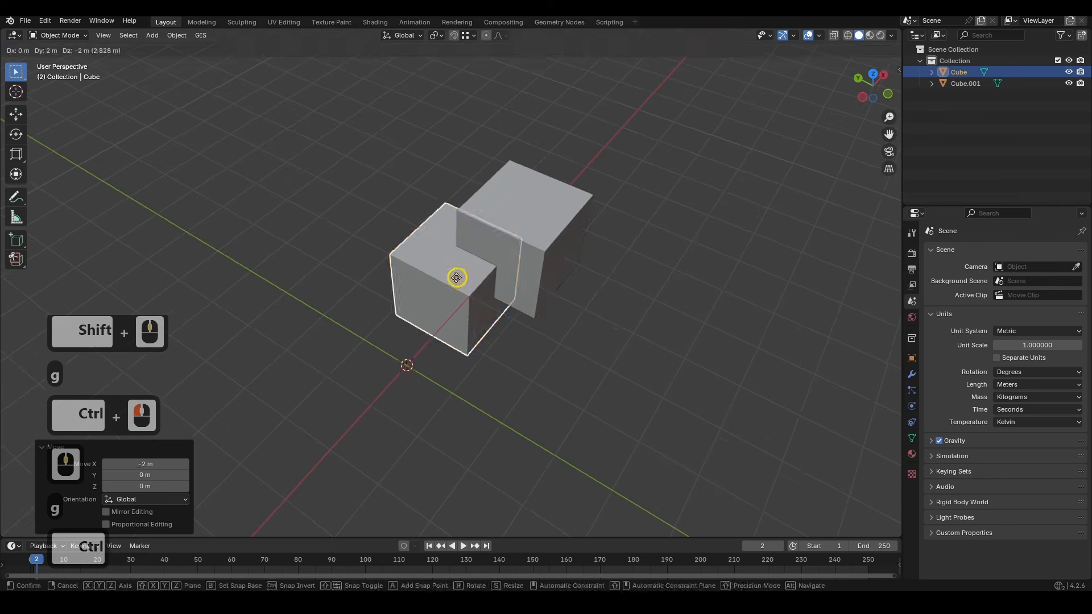
{"action": "left_click", "coordinate": [588, 281], "text": "ctrl"}
{"action": "key", "text": "g"}
{"action": "left_click", "coordinate": [533, 317], "text": "ctrl"}
{"action": "key", "text": "g"}
{"action": "middle_click_drag", "start_coordinate": [387, 278], "coordinate": [491, 325]}
{"action": "left_click", "coordinate": [372, 282], "text": "ctrl"}
Set the snap base to Active, and duplicate the original cube along the global X axis with a small gap between them
{"action": "key", "text": "ctrl+shift+Tab"}
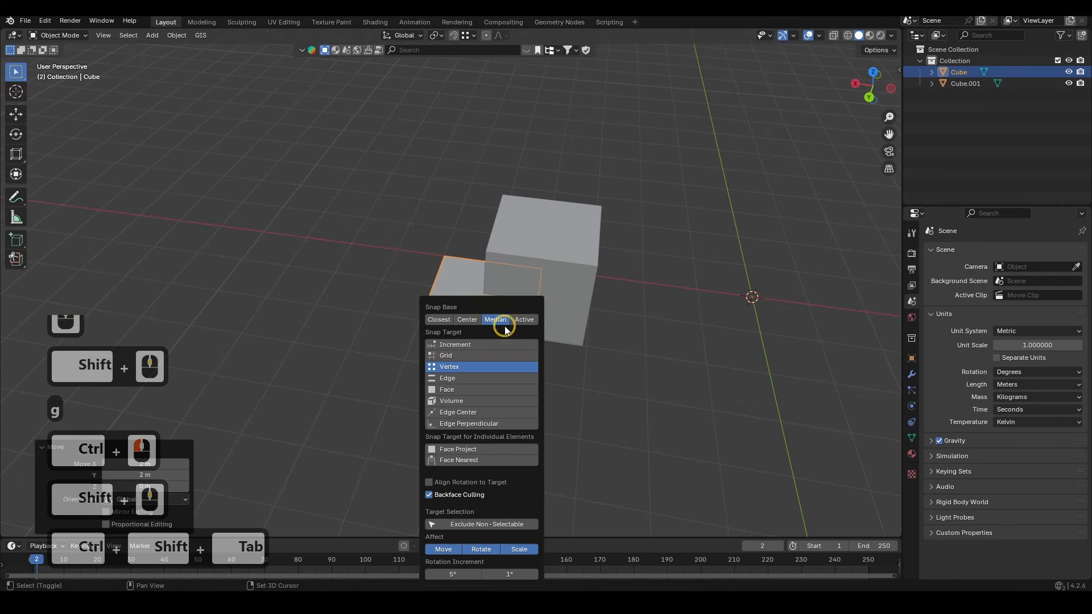
{"action": "left_click", "coordinate": [520, 323]}
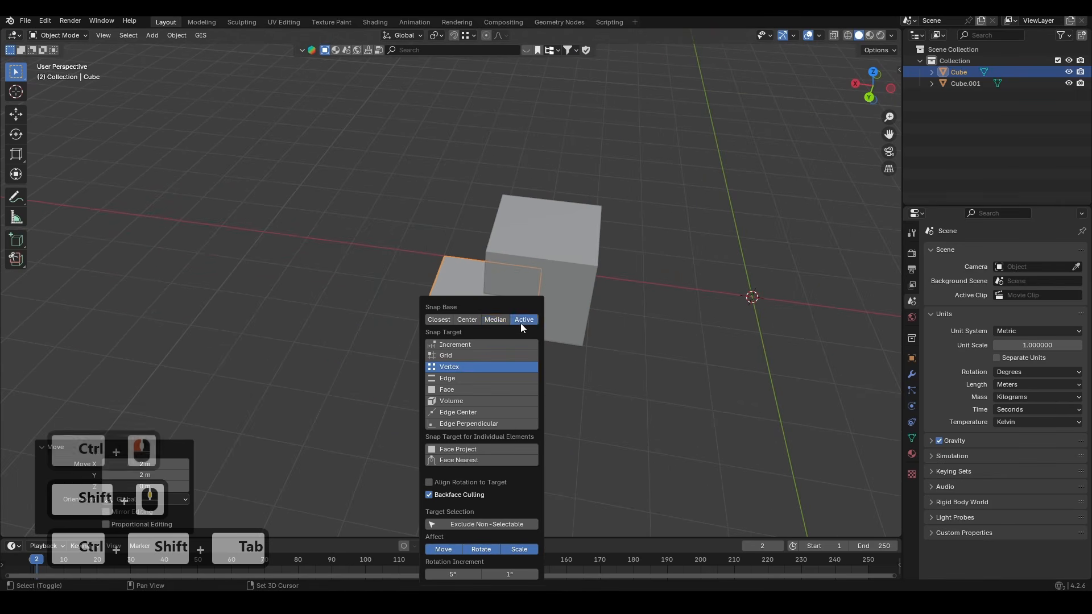
{"action": "key", "text": "shift+d"}
{"action": "middle_click_drag", "start_coordinate": [401, 318], "coordinate": [287, 292]}
{"action": "key", "text": "Escape"}
{"action": "key", "text": "g"}
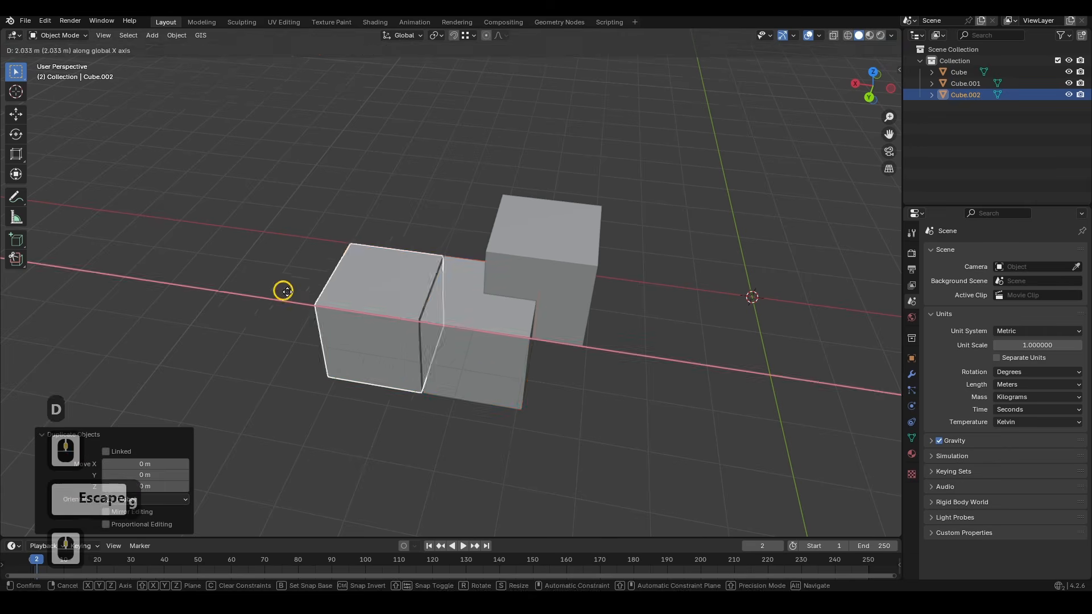
{"action": "left_click", "coordinate": [285, 291]}
Duplicate the new cube once more along the global X axis to form a spaced row of three
{"action": "key", "text": "shift+d"}
{"action": "middle_click_drag", "start_coordinate": [279, 364], "coordinate": [324, 369]}
{"action": "left_click", "coordinate": [310, 366]}
Select the row of three cubes with the original one active, and snap its origin to a top vertex of the remaining cube
{"action": "left_click", "coordinate": [353, 297], "text": "shift"}
{"action": "left_click", "coordinate": [428, 271], "text": "shift"}
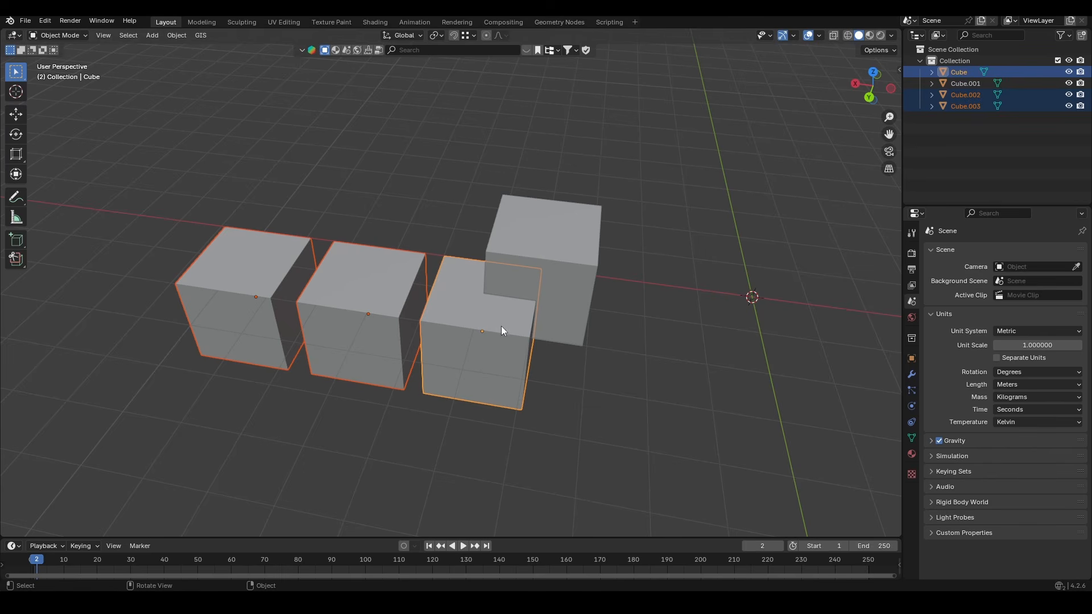
{"action": "middle_click_drag", "start_coordinate": [507, 336], "coordinate": [499, 317]}
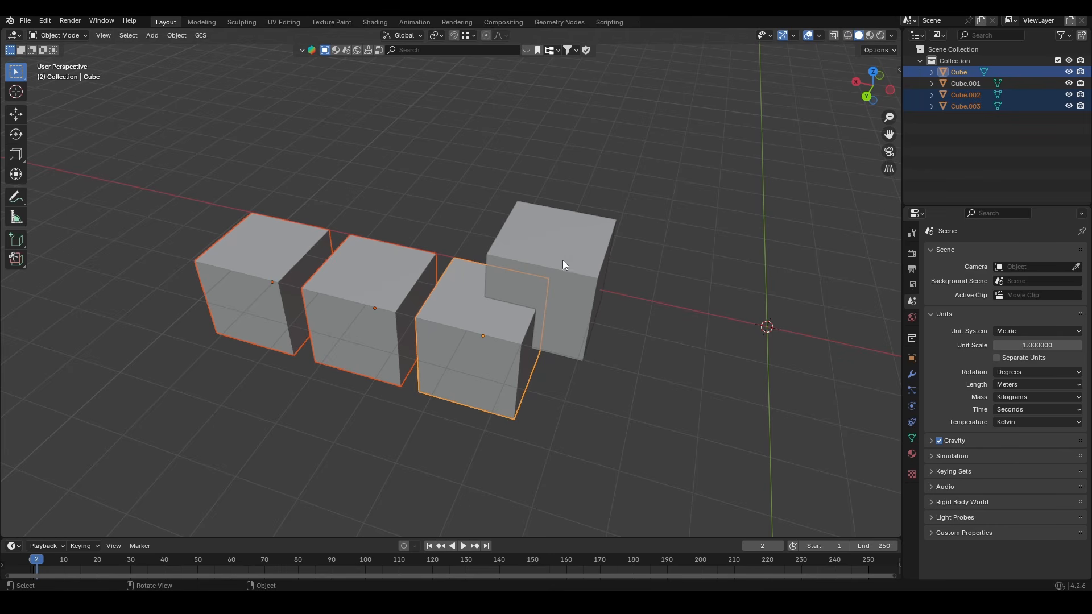
{"action": "key", "text": "g"}
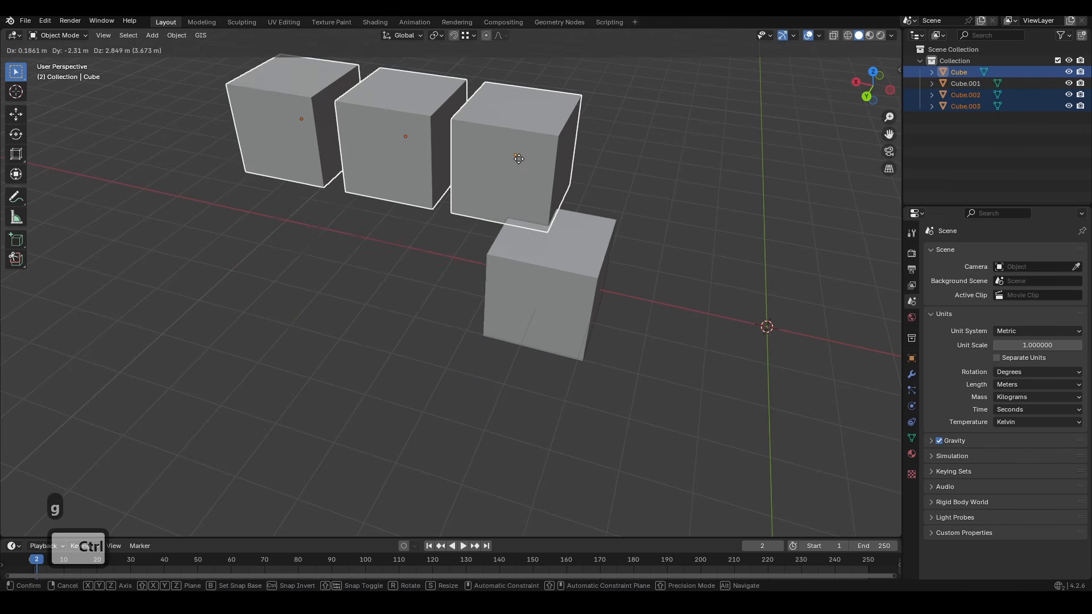
{"action": "left_click", "coordinate": [621, 220], "text": "ctrl"}
Snap the three selected cubes by the active cube's origin to several other vertices of the unselected cube
{"action": "key", "text": "g"}
{"action": "left_click", "coordinate": [581, 319], "text": "ctrl"}
{"action": "key", "text": "g"}
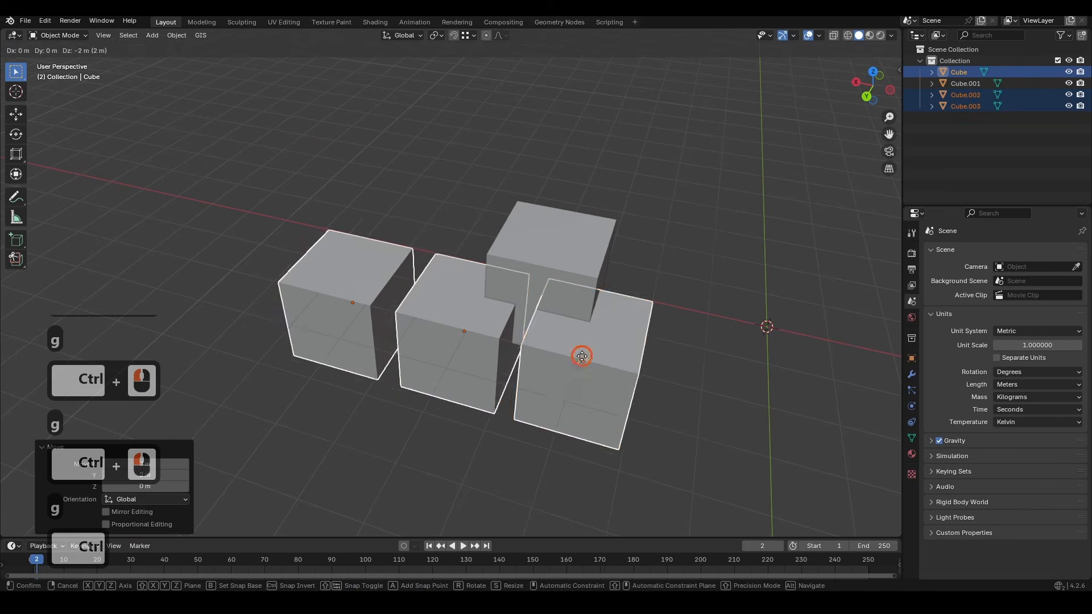
{"action": "left_click", "coordinate": [582, 356], "text": "ctrl"}
{"action": "key", "text": "g"}
{"action": "key", "text": "Escape"}
{"action": "key", "text": "g"}
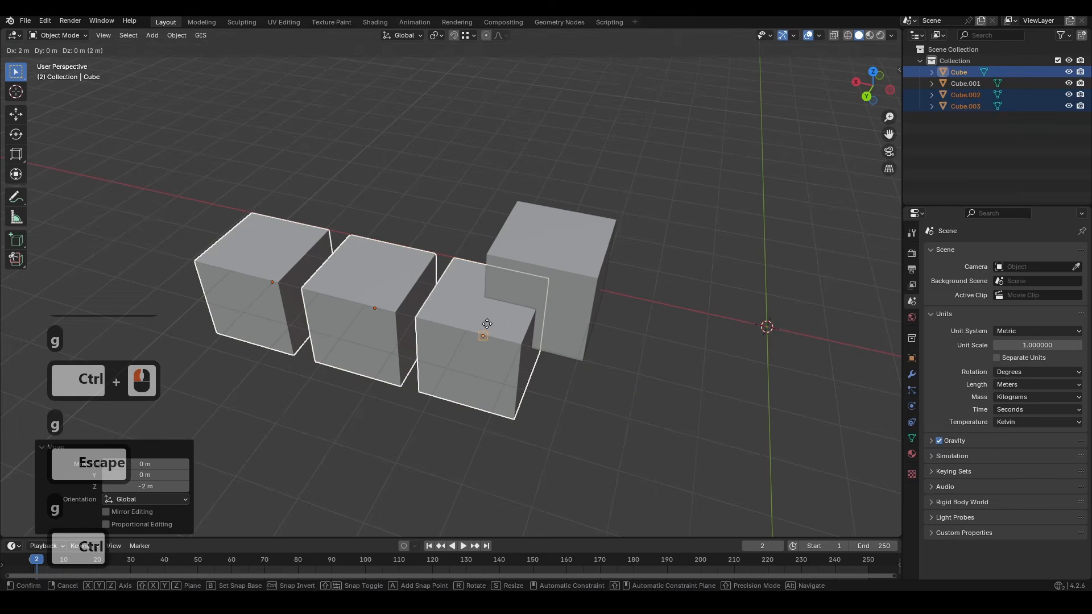
{"action": "left_click", "coordinate": [486, 323], "text": "ctrl"}
{"action": "key", "text": "g"}
{"action": "left_click", "coordinate": [621, 300], "text": "ctrl"}
{"action": "middle_click_drag", "start_coordinate": [508, 312], "coordinate": [582, 315]}
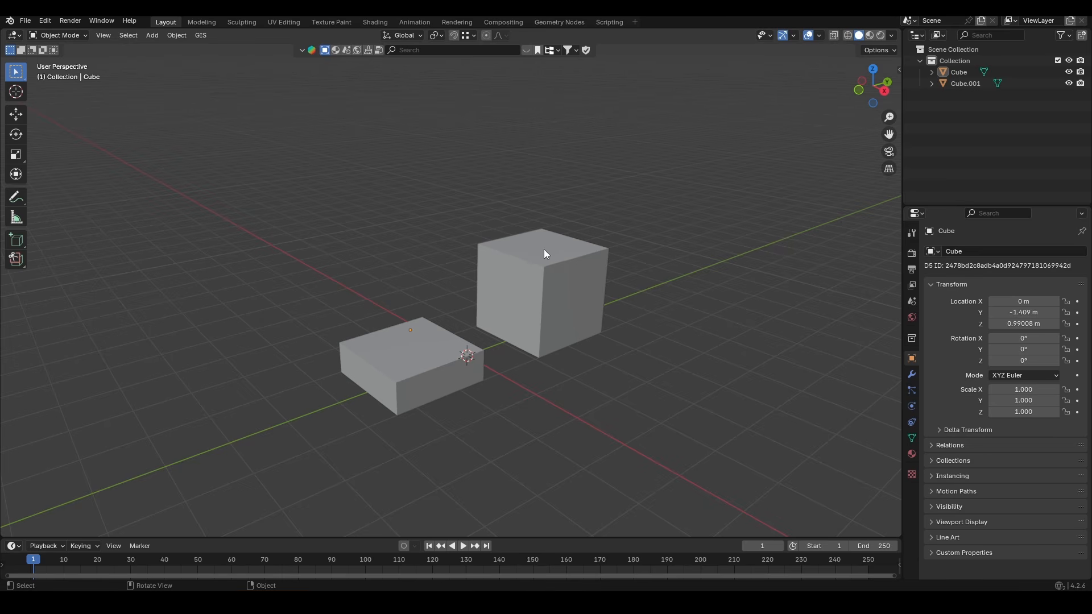
In Edit Mode, raise the low box's top face about 1.34 m along Z, vertex-snapped to the taller cube's top, and return to Object Mode
{"action": "left_click", "coordinate": [413, 357]}
{"action": "key", "text": "Tab"}
{"action": "left_click", "coordinate": [386, 357]}
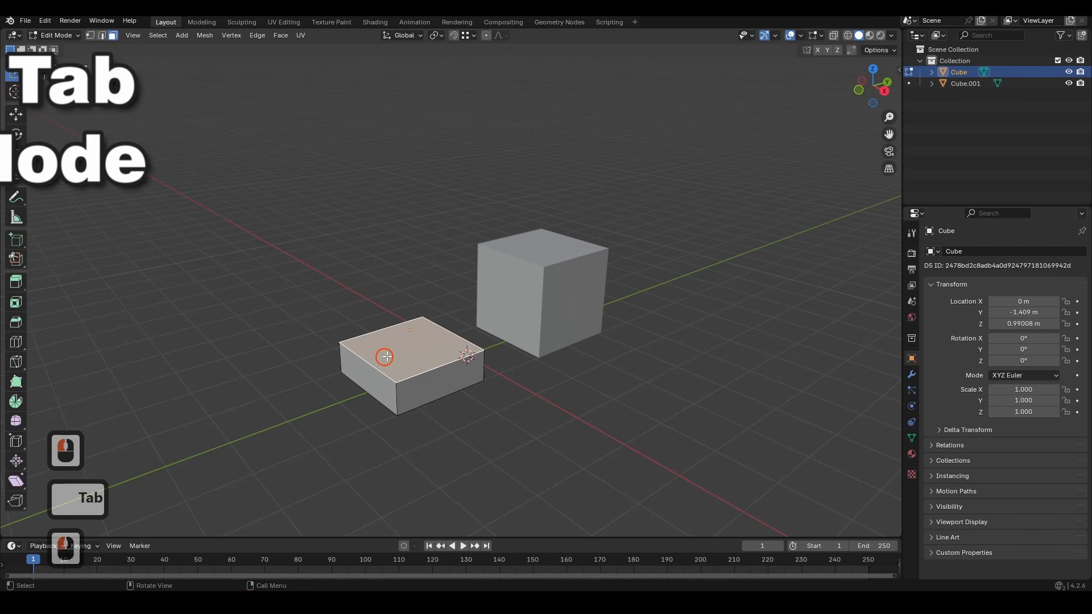
{"action": "left_click", "coordinate": [414, 334]}
{"action": "key", "text": "g"}
{"action": "key", "text": "z"}
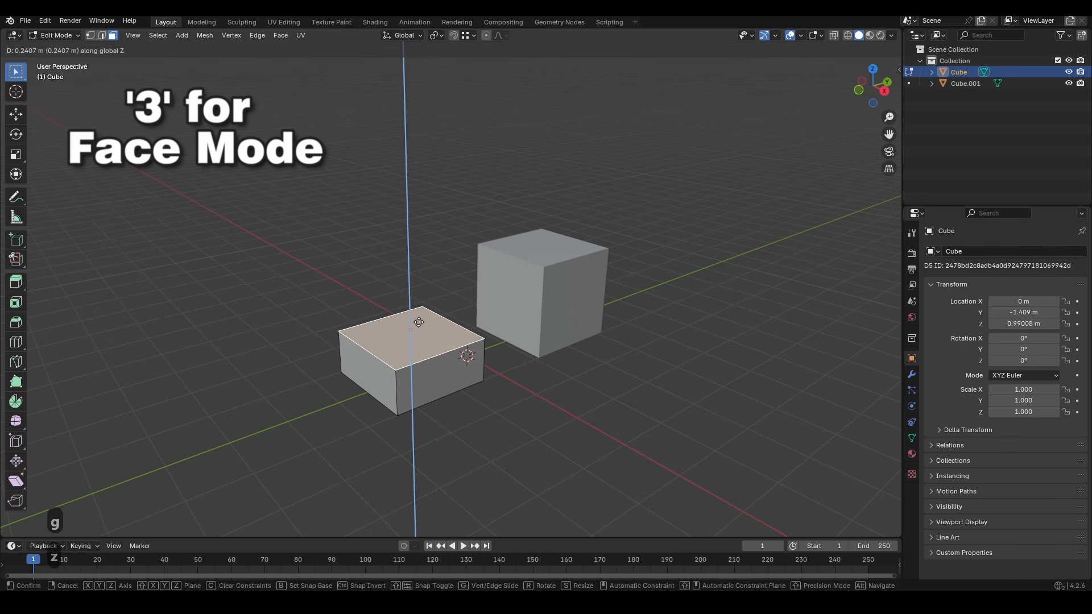
{"action": "key", "text": "ctrl"}
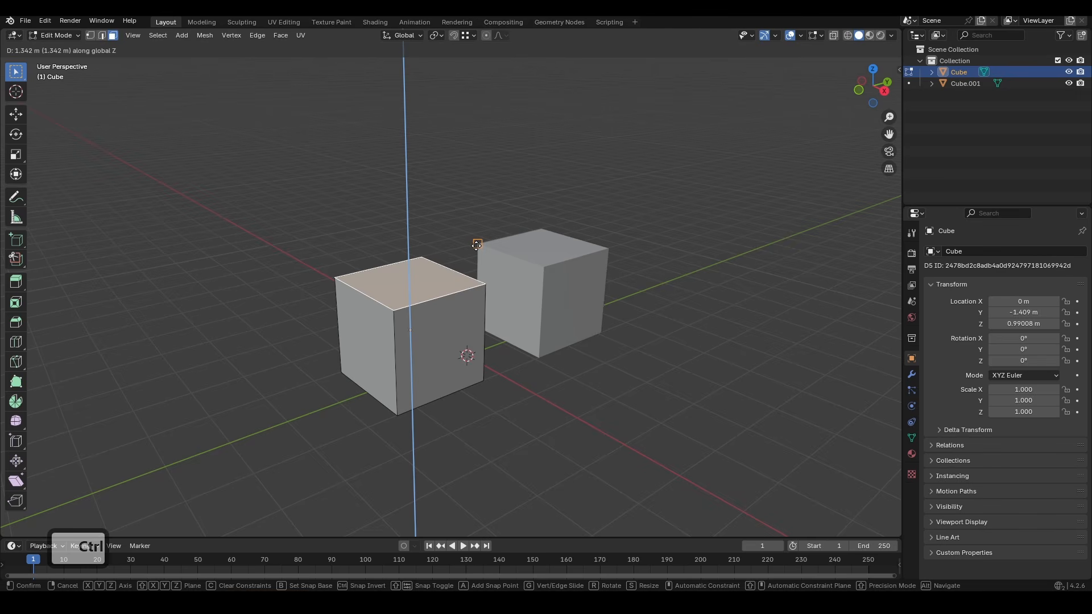
{"action": "left_click", "coordinate": [476, 246], "text": "ctrl"}
{"action": "key", "text": "Tab"}
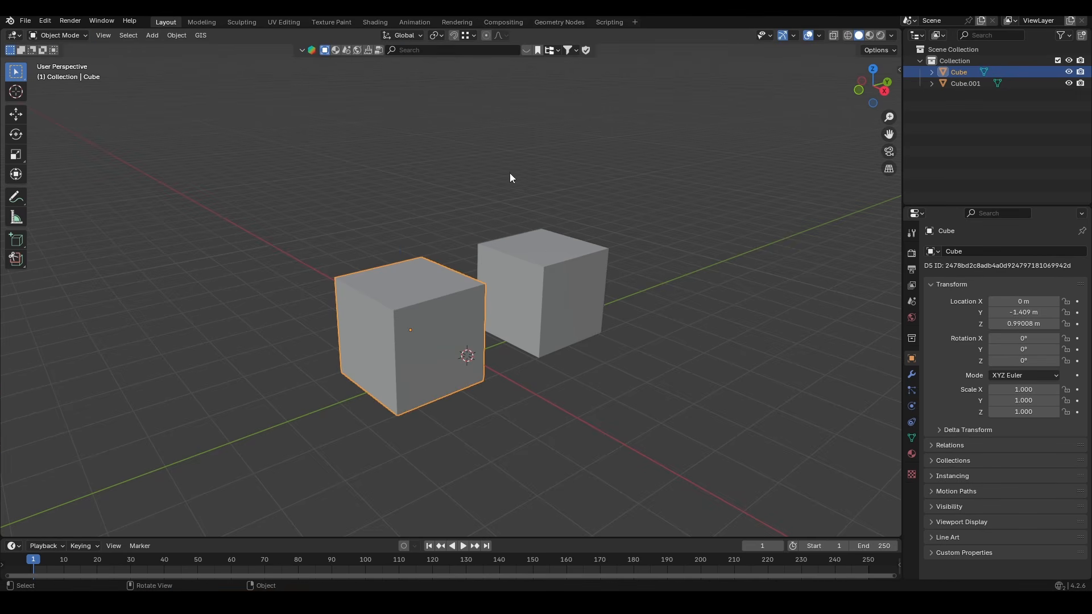
Move the selected cube using its rear top vertex as snap base, snapping it to the other cube's lower front vertex
{"action": "middle_click_drag", "start_coordinate": [455, 324], "coordinate": [344, 261]}
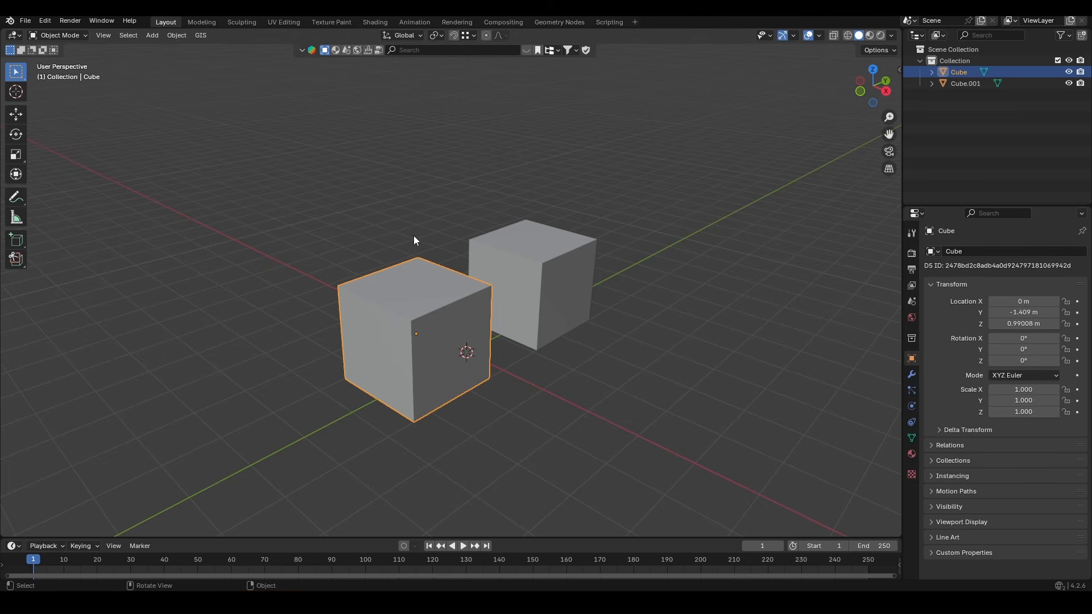
{"action": "key", "text": "g"}
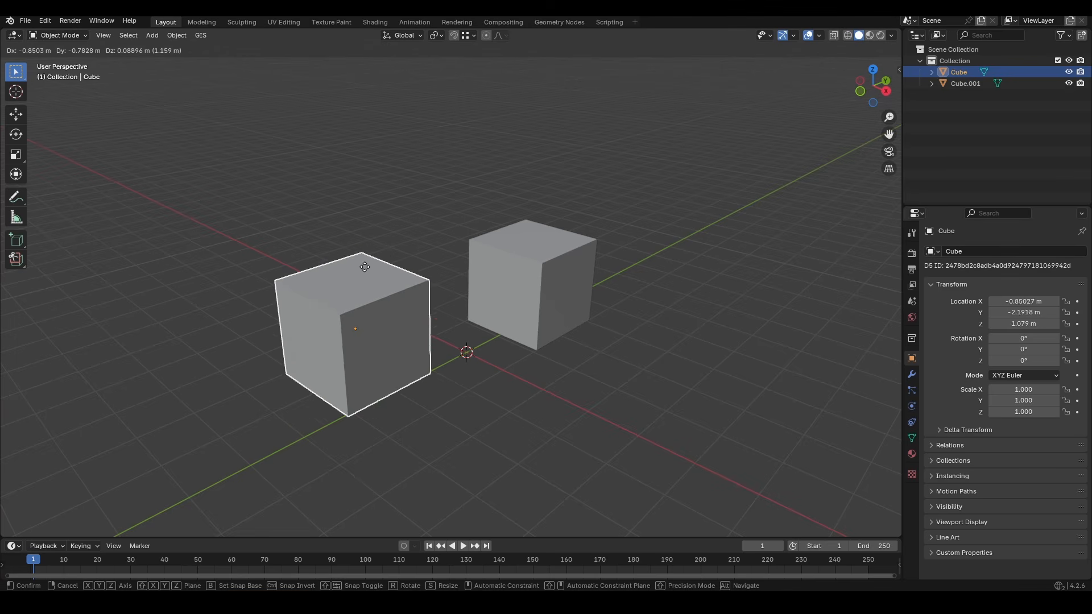
{"action": "key", "text": "b"}
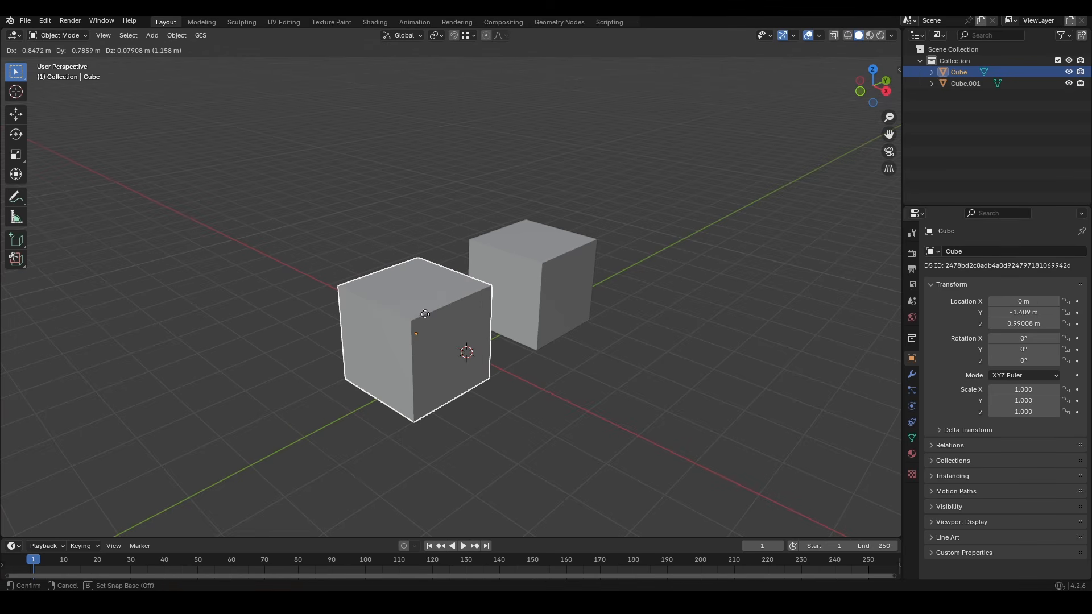
{"action": "left_click", "coordinate": [419, 259]}
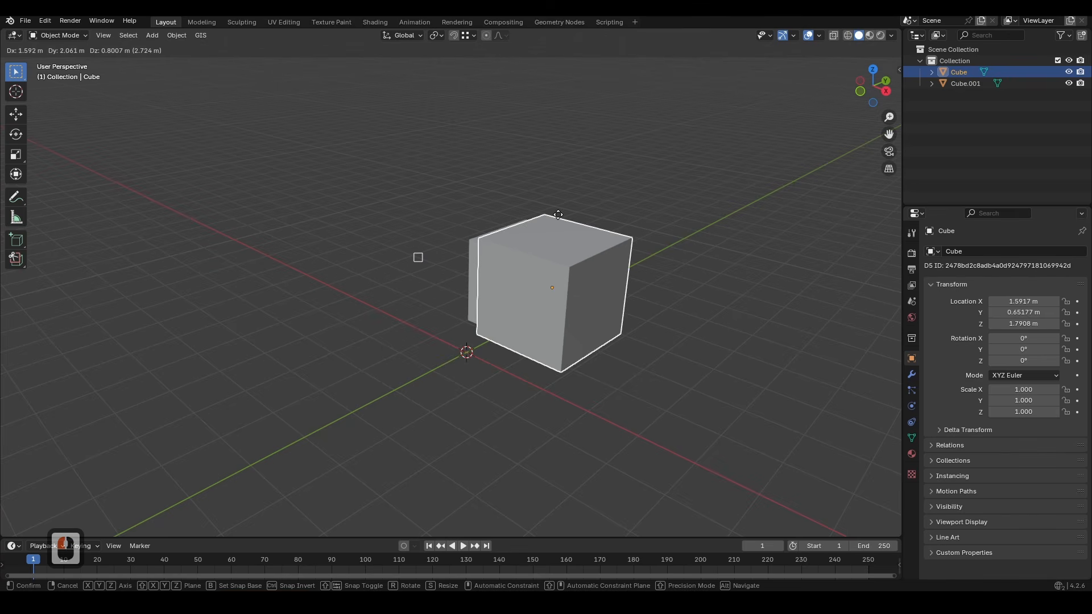
{"action": "left_click", "coordinate": [535, 348]}
Snap the lower cube by a top side vertex to the upper cube's nearest top vertex so the two stand side by side
{"action": "middle_click_drag", "start_coordinate": [614, 365], "coordinate": [566, 341], "text": "shift"}
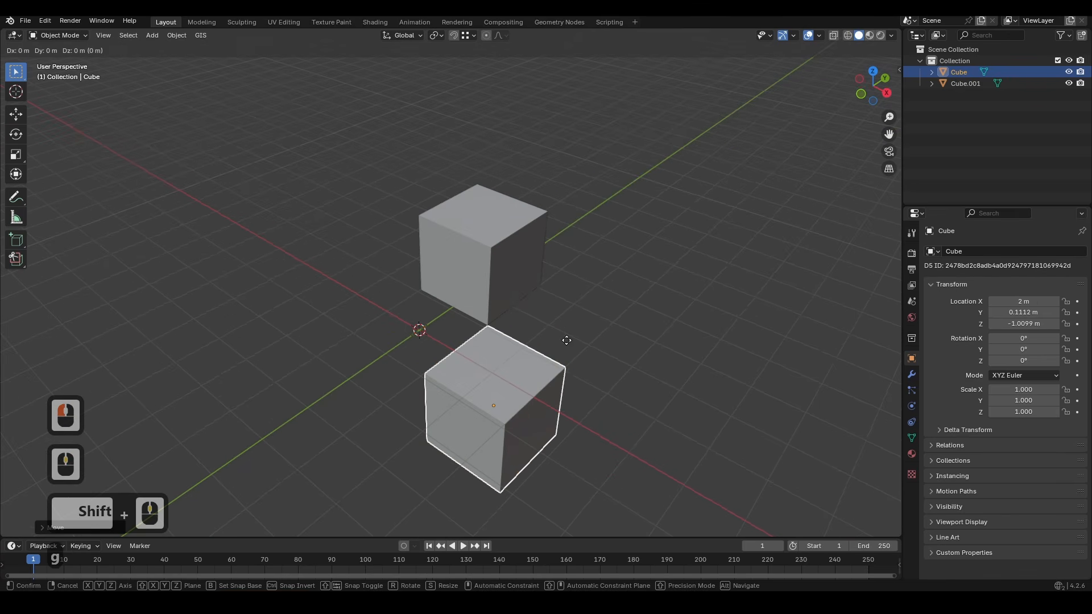
{"action": "key", "text": "g"}
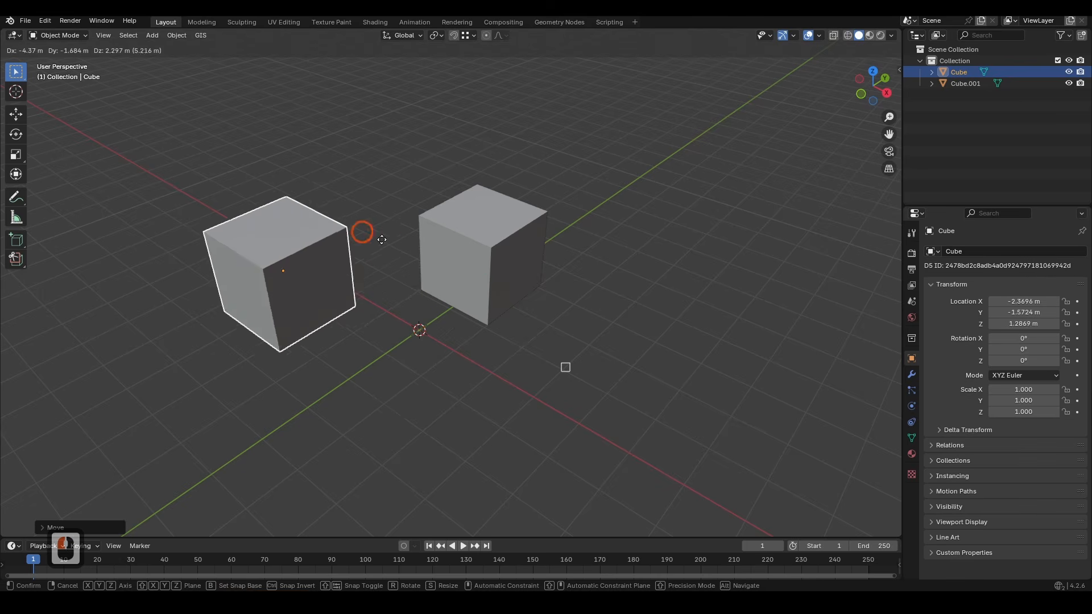
{"action": "left_click", "coordinate": [424, 223]}
{"action": "left_click", "coordinate": [228, 189]}
{"action": "middle_click_drag", "start_coordinate": [592, 299], "coordinate": [622, 328], "text": "shift"}
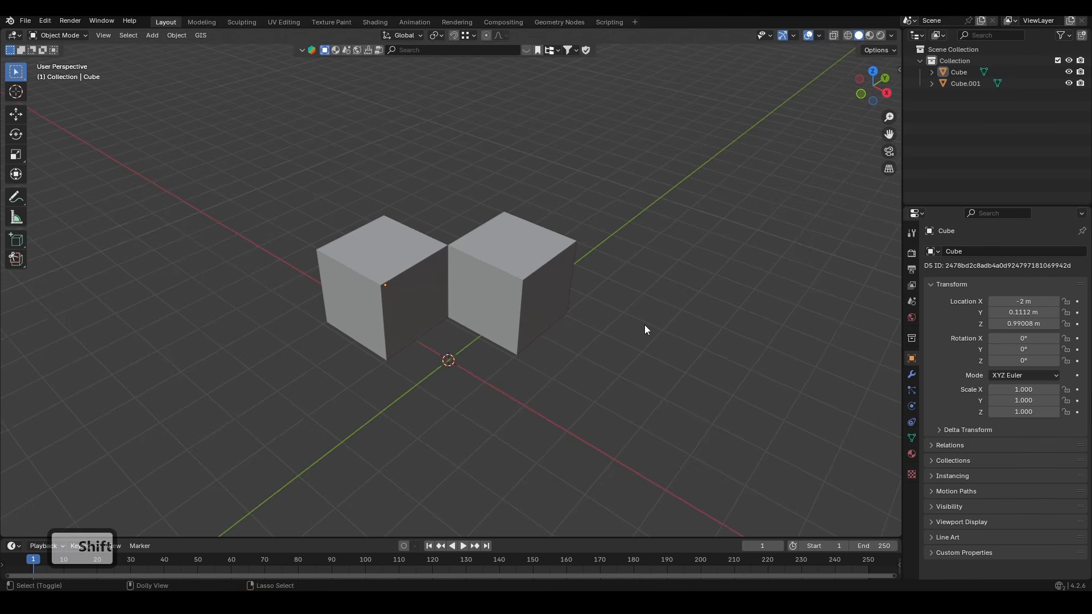
Enable Edge as an additional snap target alongside Vertex
{"action": "key", "text": "ctrl+shift+Tab"}
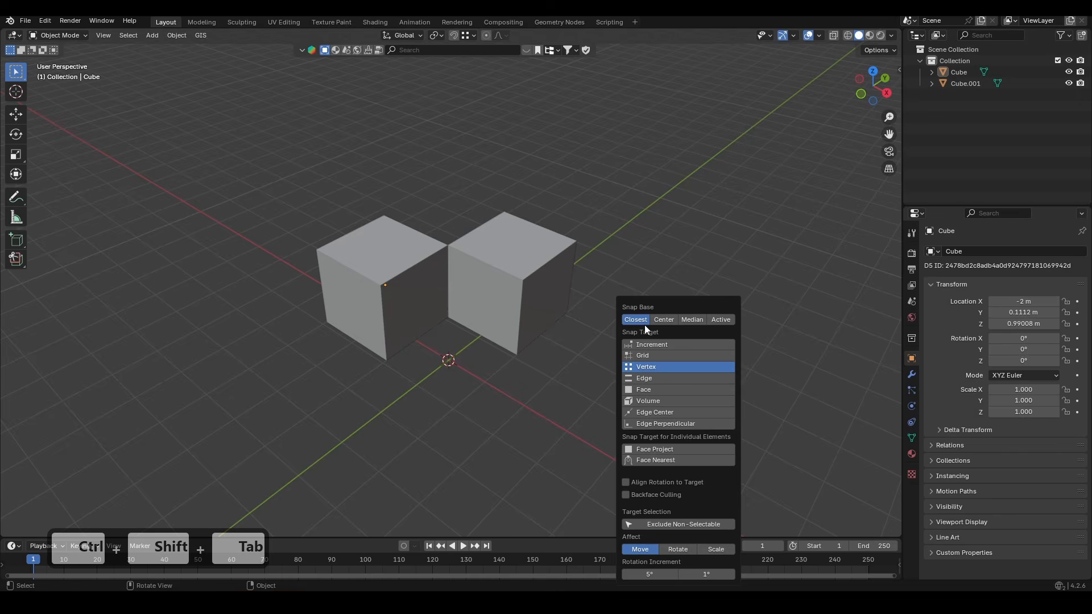
{"action": "left_click", "coordinate": [685, 378], "text": "shift"}
{"action": "key", "text": "Escape"}
{"action": "key", "text": "Escape"}
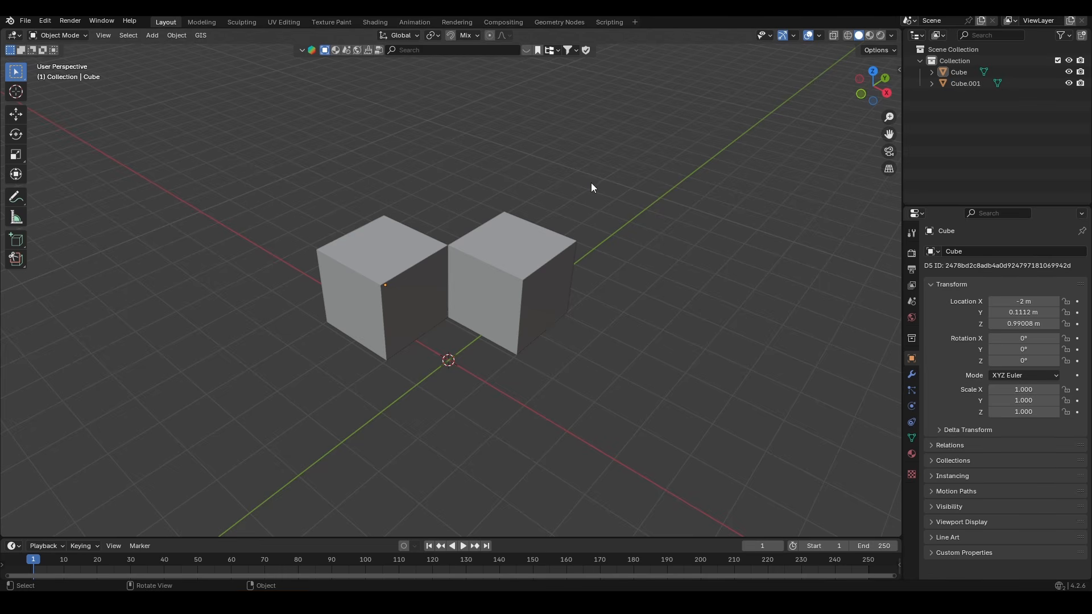
{"action": "key", "text": "Escape"}
Select the cube at X -2 m and start moving it with a snap base picked at its rear top vertex
{"action": "key", "text": "g"}
{"action": "left_click", "coordinate": [364, 233]}
{"action": "key", "text": "g"}
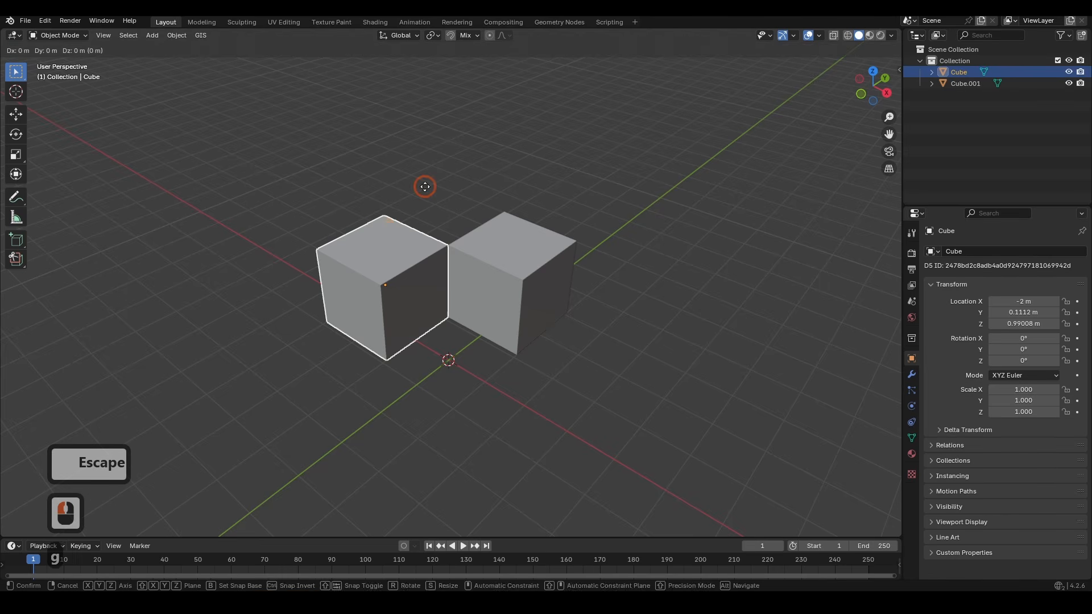
{"action": "key", "text": "b"}
{"action": "left_click", "coordinate": [386, 213]}
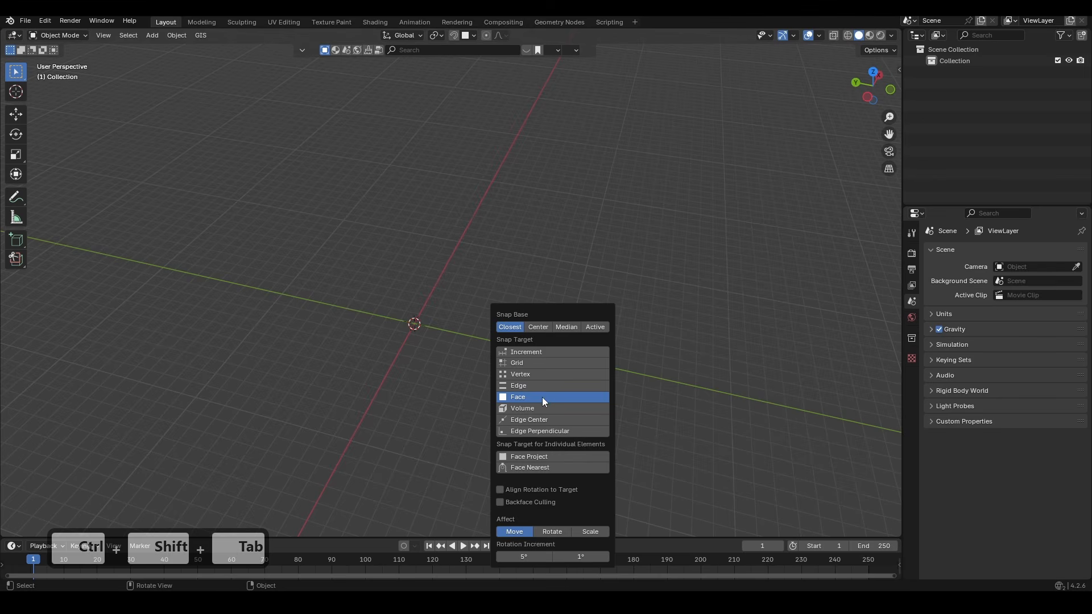
Add a cube at the origin and a plane, moving the plane about 9.11 m along the global X axis
{"action": "left_click", "coordinate": [377, 334]}
{"action": "key", "text": "shift+a"}
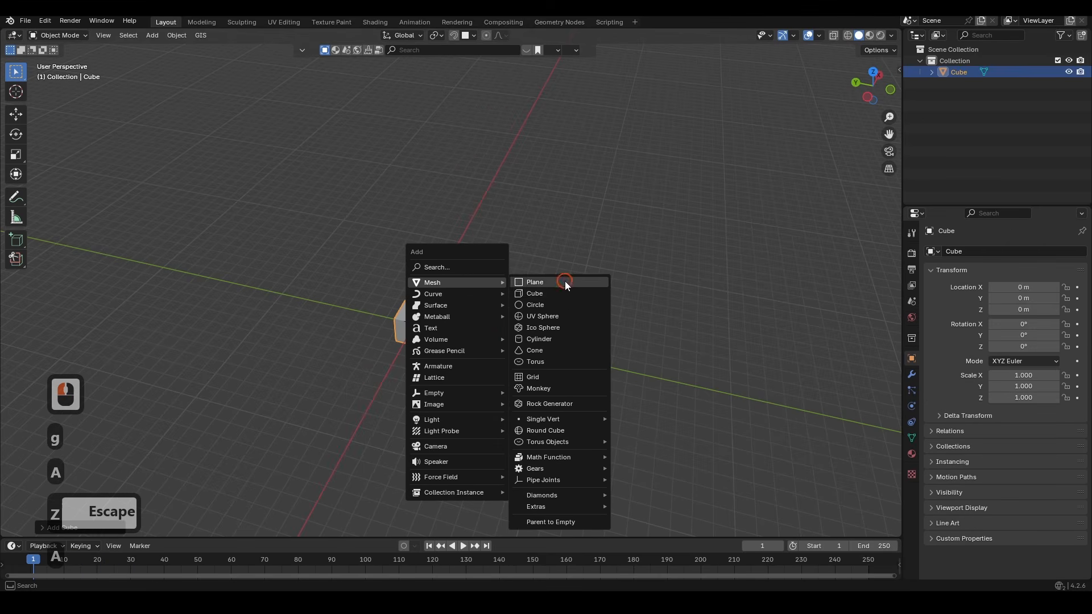
{"action": "left_click", "coordinate": [565, 281]}
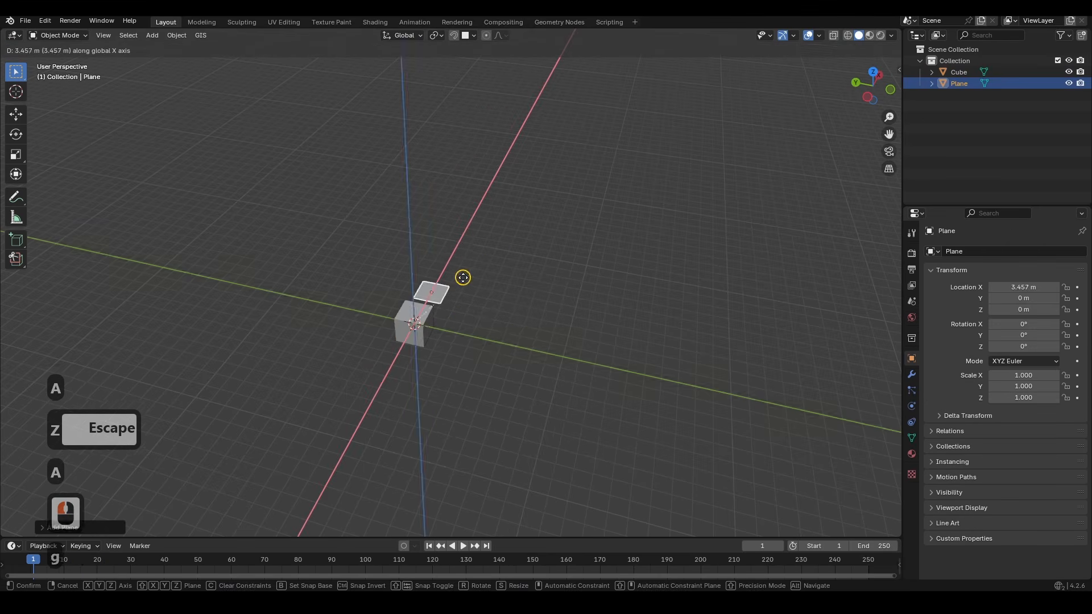
{"action": "key", "text": "g"}
{"action": "middle_click", "coordinate": [500, 239]}
{"action": "left_click", "coordinate": [477, 277]}
In Edit Mode, scale the plane up to several times the cube's width and return to Object Mode
{"action": "key", "text": "Tab"}
{"action": "key", "text": "s"}
{"action": "left_click", "coordinate": [634, 352]}
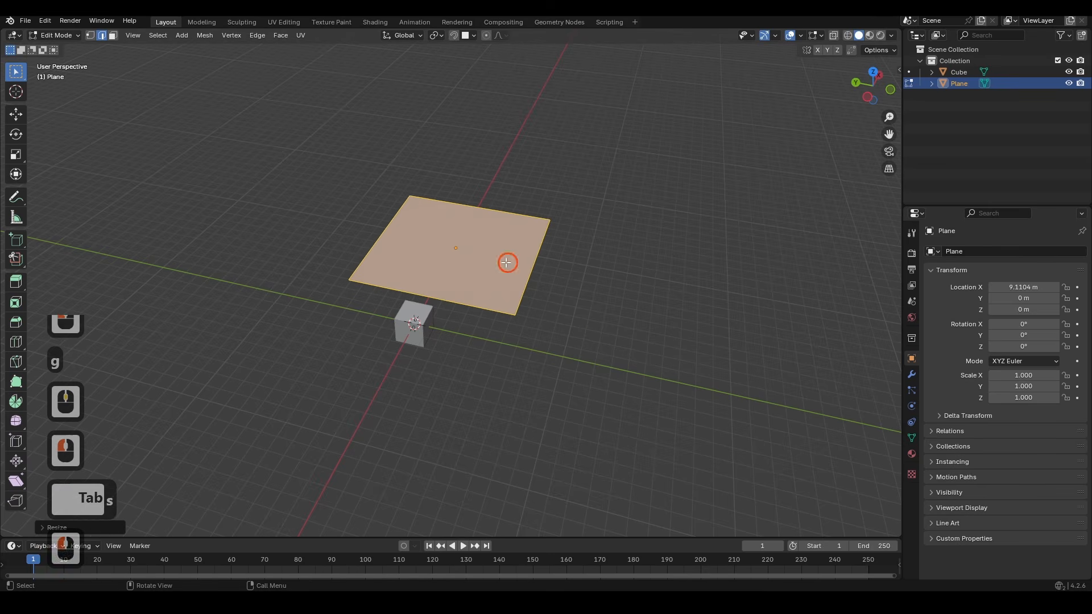
{"action": "key", "text": "Tab"}
Duplicate the enlarged plane and move the copy about -14.86 m along the Y axis
{"action": "key", "text": "shift+d"}
{"action": "middle_click", "coordinate": [632, 322]}
{"action": "left_click", "coordinate": [612, 318]}
{"action": "middle_click_drag", "start_coordinate": [682, 300], "coordinate": [608, 301], "text": "shift"}
In Edit Mode, subdivide the duplicated plane repeatedly into a dense grid
{"action": "key", "text": "Tab"}
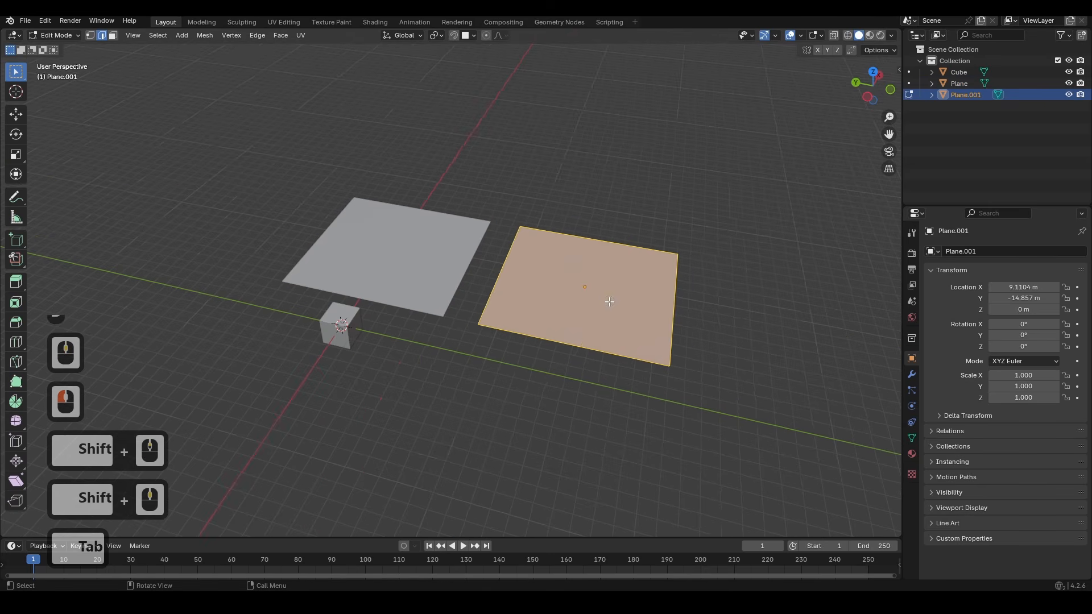
{"action": "right_click", "coordinate": [609, 302]}
{"action": "key", "text": "s"}
{"action": "right_click", "coordinate": [608, 301]}
{"action": "key", "text": "s"}
{"action": "right_click", "coordinate": [609, 301]}
{"action": "key", "text": "s"}
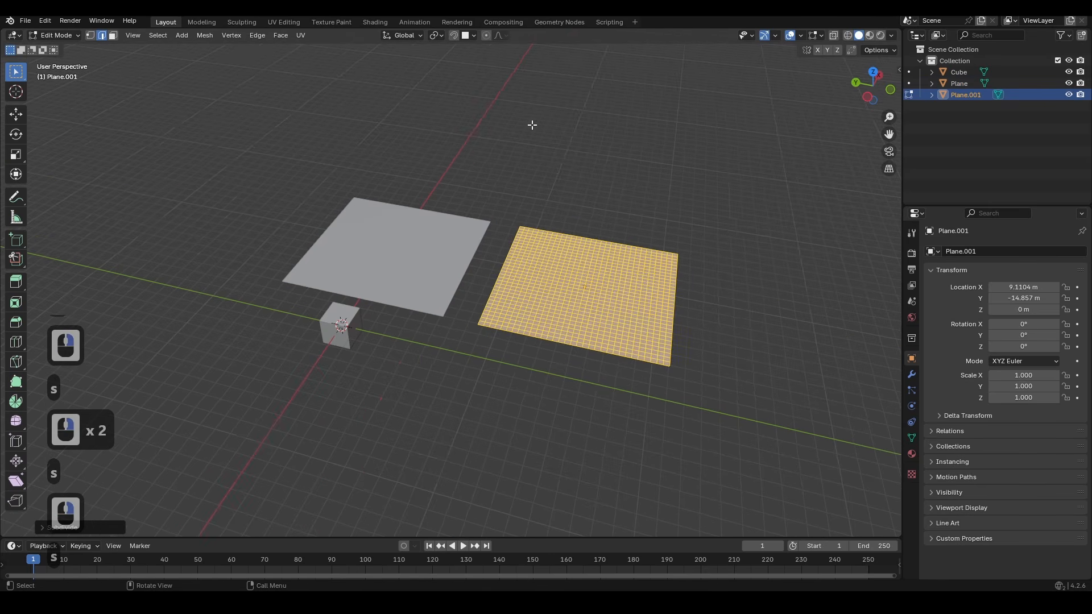
{"action": "left_click", "coordinate": [431, 146]}
{"action": "left_click", "coordinate": [158, 35]}
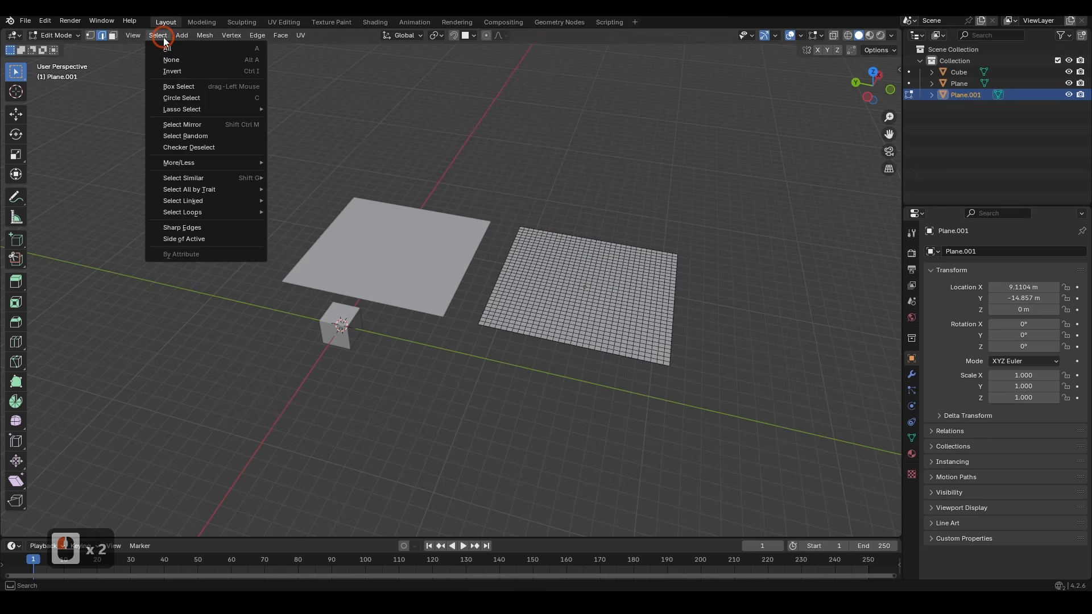
{"action": "key", "text": "r"}
{"action": "key", "text": "g"}
{"action": "key", "text": "z"}
{"action": "key", "text": "Escape"}
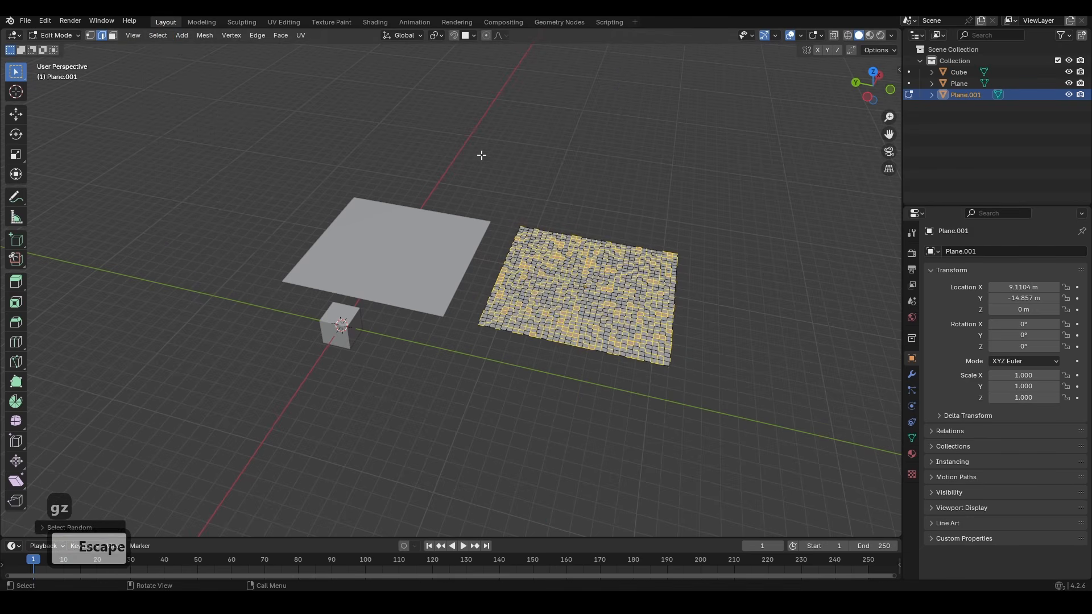
Randomly select the subdivided plane's vertices, raise them about 0.21 m along Z, and return to Object Mode
{"action": "key", "text": "1"}
{"action": "left_click_drag", "start_coordinate": [513, 115], "coordinate": [482, 141]}
{"action": "left_click", "coordinate": [156, 37]}
{"action": "key", "text": "r"}
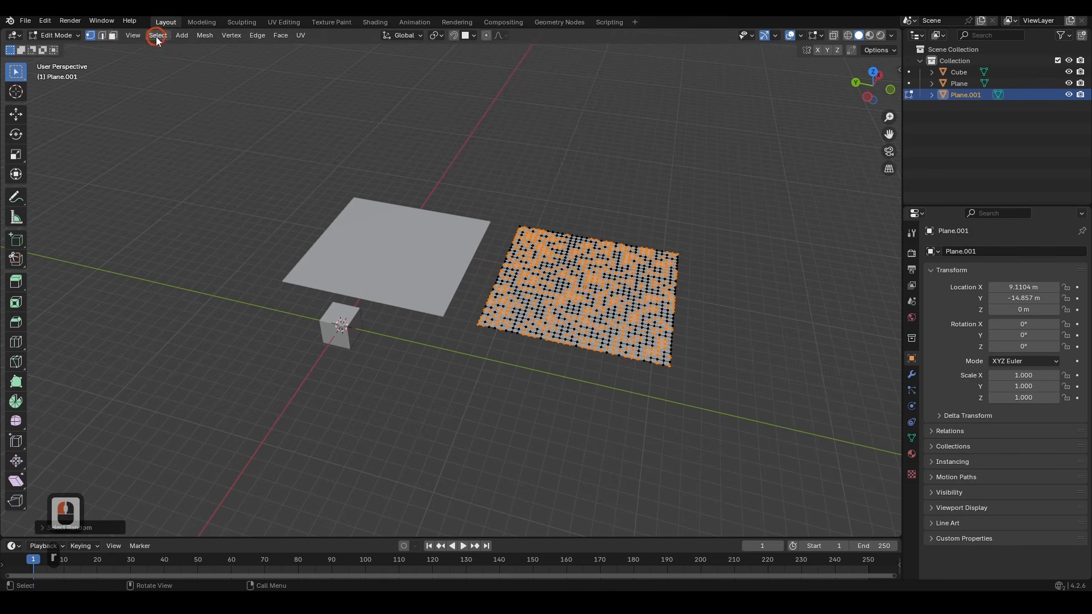
{"action": "middle_click_drag", "start_coordinate": [550, 208], "coordinate": [500, 212]}
{"action": "scroll", "coordinate": [499, 211], "scroll_direction": "up", "scroll_amount": 2}
{"action": "key", "text": "g"}
{"action": "key", "text": "z"}
{"action": "left_click", "coordinate": [502, 206]}
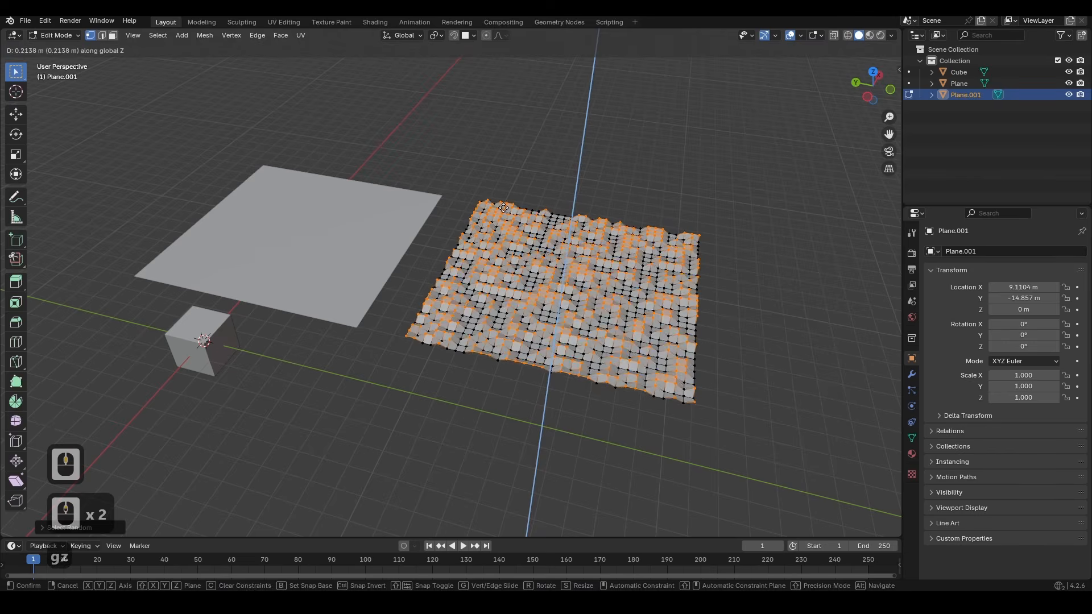
{"action": "key", "text": "Tab"}
Select the cube and, in Edit Mode, merge all its vertices into a single vertex
{"action": "left_click", "coordinate": [217, 336]}
{"action": "middle_click_drag", "start_coordinate": [260, 358], "coordinate": [446, 278], "text": "shift"}
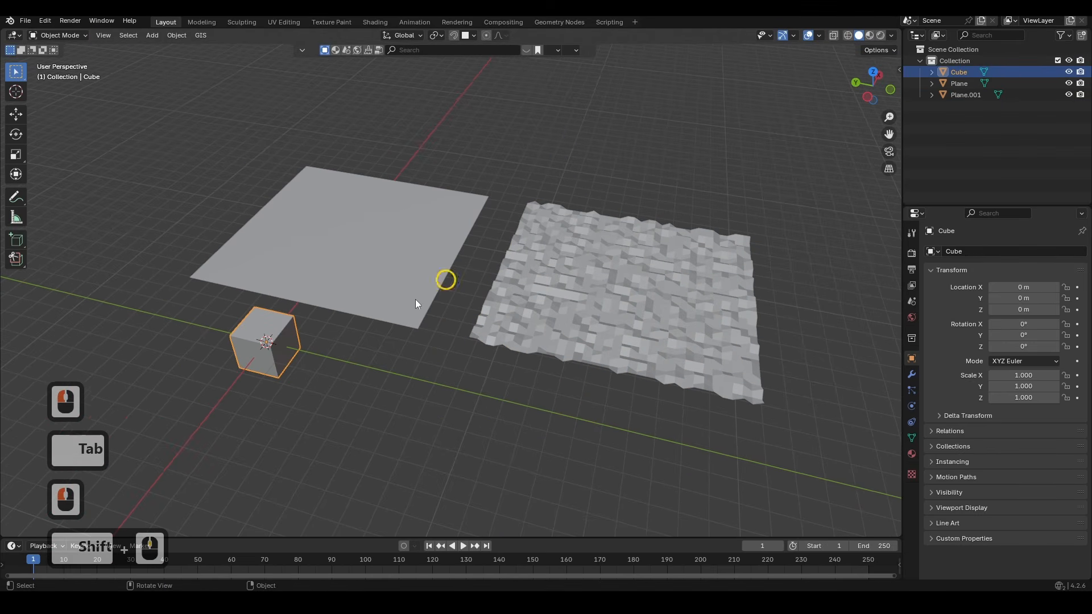
{"action": "key", "text": "Tab"}
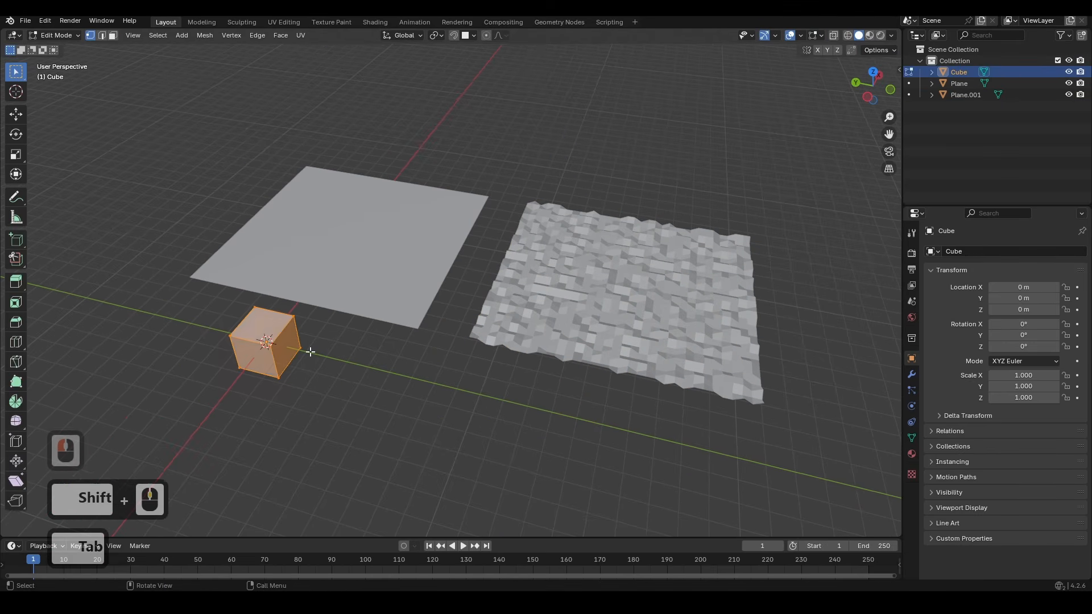
{"action": "key", "text": "m"}
{"action": "left_click", "coordinate": [310, 354]}
Face-snap the single vertex onto the flat plane and extrude it into a zigzag chain of snapped vertices
{"action": "middle_click_drag", "start_coordinate": [325, 230], "coordinate": [334, 295], "text": "shift"}
{"action": "middle_click_drag", "start_coordinate": [324, 242], "coordinate": [342, 296], "text": "shift"}
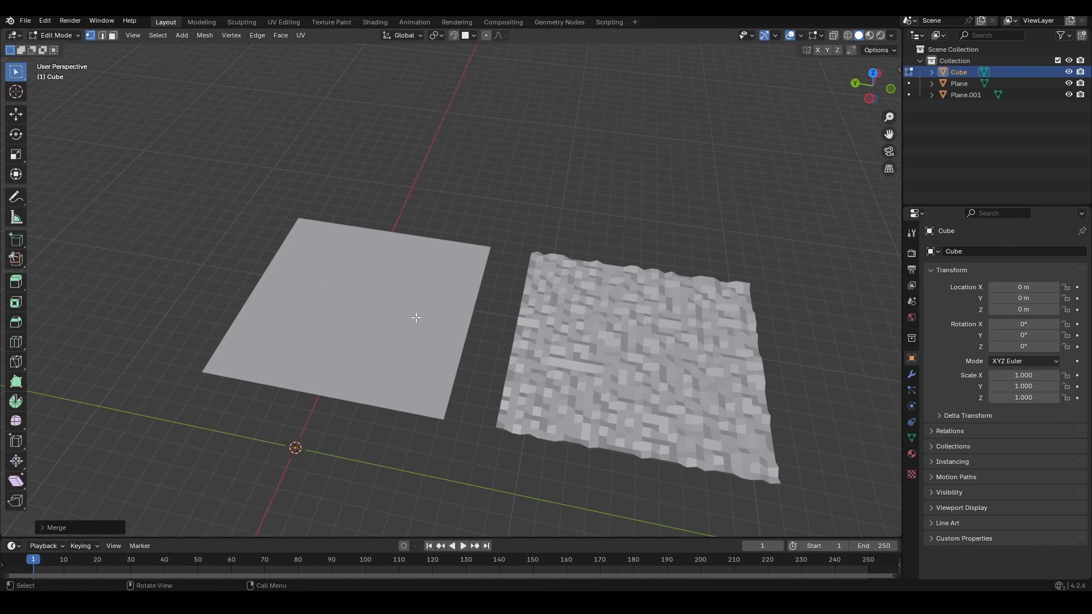
{"action": "key", "text": "g"}
{"action": "left_click", "coordinate": [330, 246], "text": "ctrl"}
{"action": "key", "text": "e"}
{"action": "left_click", "coordinate": [384, 241], "text": "ctrl"}
{"action": "key", "text": "e"}
{"action": "left_click", "coordinate": [421, 278], "text": "ctrl"}
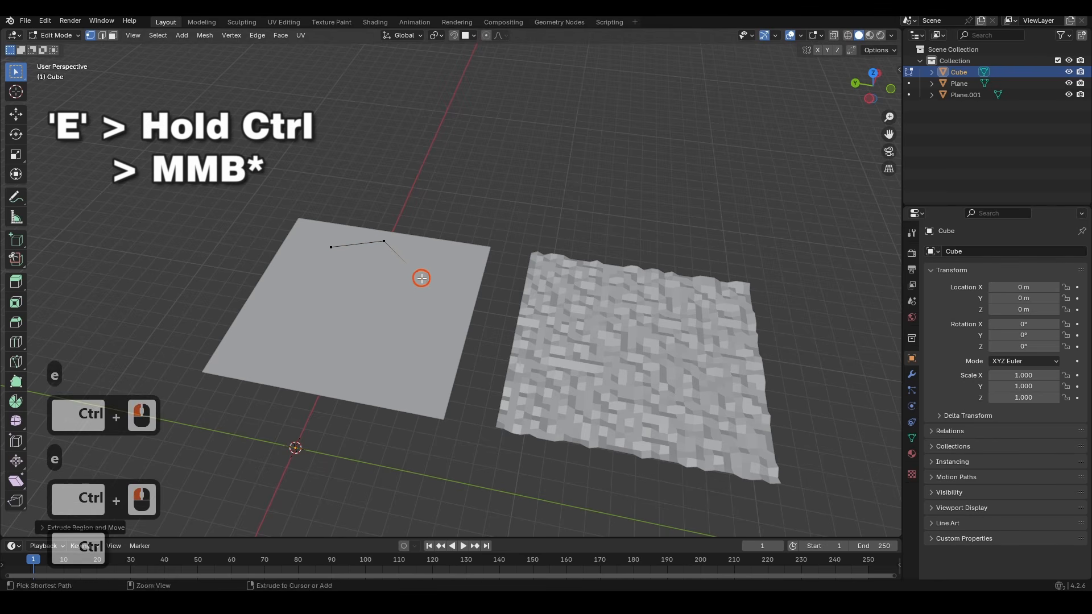
{"action": "key", "text": "e"}
{"action": "left_click", "coordinate": [371, 283], "text": "ctrl"}
Examine from above and at an angle how the vertex chain lies on the flat plane
{"action": "middle_click_drag", "start_coordinate": [397, 285], "coordinate": [408, 322]}
{"action": "middle_click_drag", "start_coordinate": [299, 149], "coordinate": [350, 237], "text": "shift"}
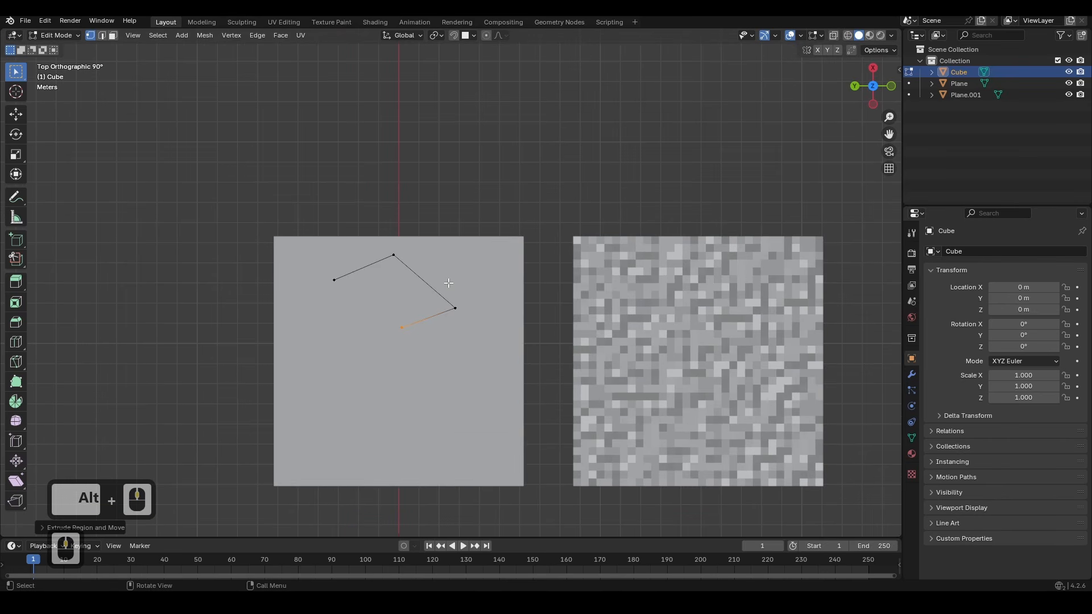
{"action": "key", "text": "Tab"}
{"action": "middle_click_drag", "start_coordinate": [474, 327], "coordinate": [441, 234]}
{"action": "key", "text": "g"}
{"action": "key", "text": "z"}
{"action": "key", "text": "Escape"}
{"action": "middle_click_drag", "start_coordinate": [377, 392], "coordinate": [341, 340]}
In Edit Mode, duplicate the chain's end vertex and face-snap the copy onto the uneven plane
{"action": "key", "text": "Tab"}
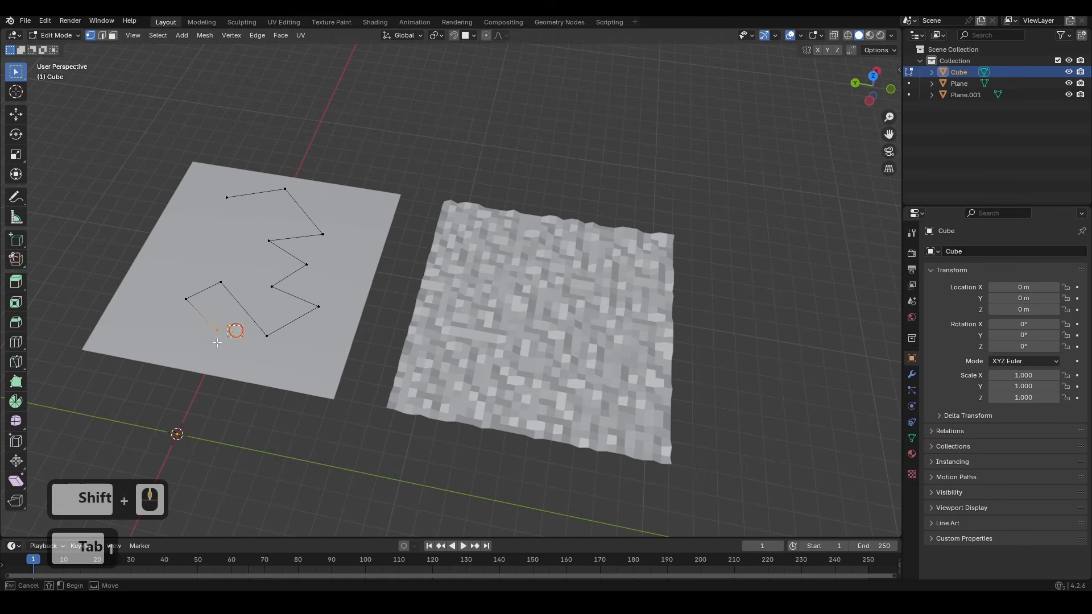
{"action": "left_click", "coordinate": [523, 275]}
{"action": "middle_click_drag", "start_coordinate": [490, 280], "coordinate": [458, 261]}
{"action": "scroll", "coordinate": [488, 256], "scroll_direction": "up", "scroll_amount": 1}
{"action": "key", "text": "shift+d"}
{"action": "left_click", "coordinate": [462, 246], "text": "ctrl"}
Extrude the duplicated vertex repeatedly across the uneven plane, snapping each new vertex to the surface to form a long winding chain
{"action": "middle_click_drag", "start_coordinate": [524, 290], "coordinate": [526, 311]}
{"action": "key", "text": "e"}
{"action": "left_click", "coordinate": [560, 252], "text": "ctrl"}
{"action": "middle_click_drag", "start_coordinate": [560, 252], "coordinate": [574, 266]}
{"action": "key", "text": "e"}
{"action": "left_click", "coordinate": [576, 225], "text": "ctrl"}
{"action": "key", "text": "e"}
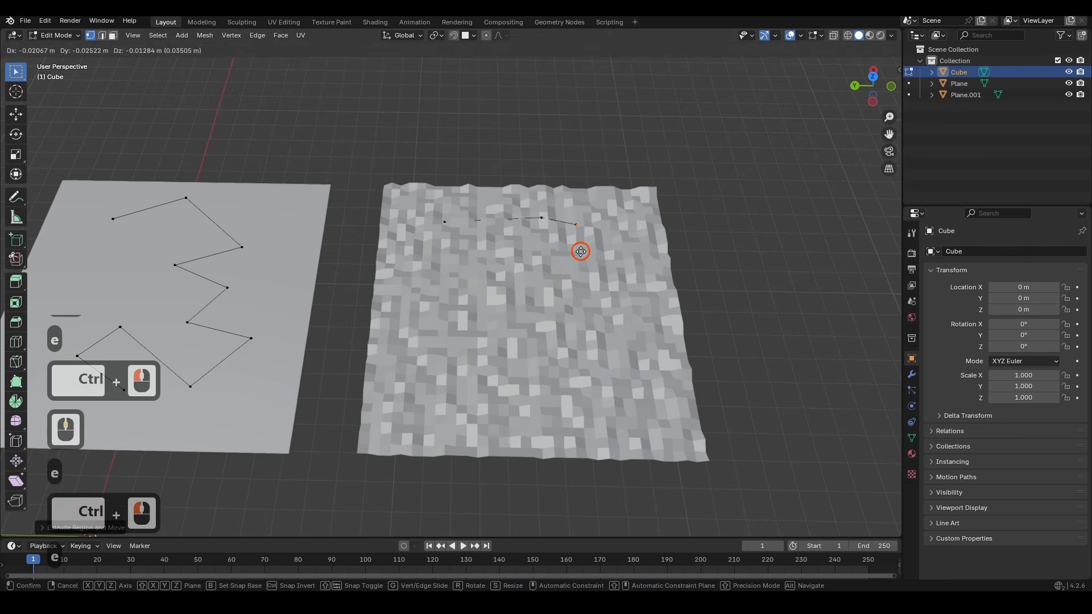
{"action": "left_click", "coordinate": [580, 262], "text": "ctrl"}
{"action": "key", "text": "e"}
{"action": "left_click", "coordinate": [544, 283], "text": "ctrl"}
{"action": "key", "text": "e"}
{"action": "key", "text": "e"}
{"action": "left_click", "coordinate": [450, 303], "text": "ctrl"}
{"action": "key", "text": "e"}
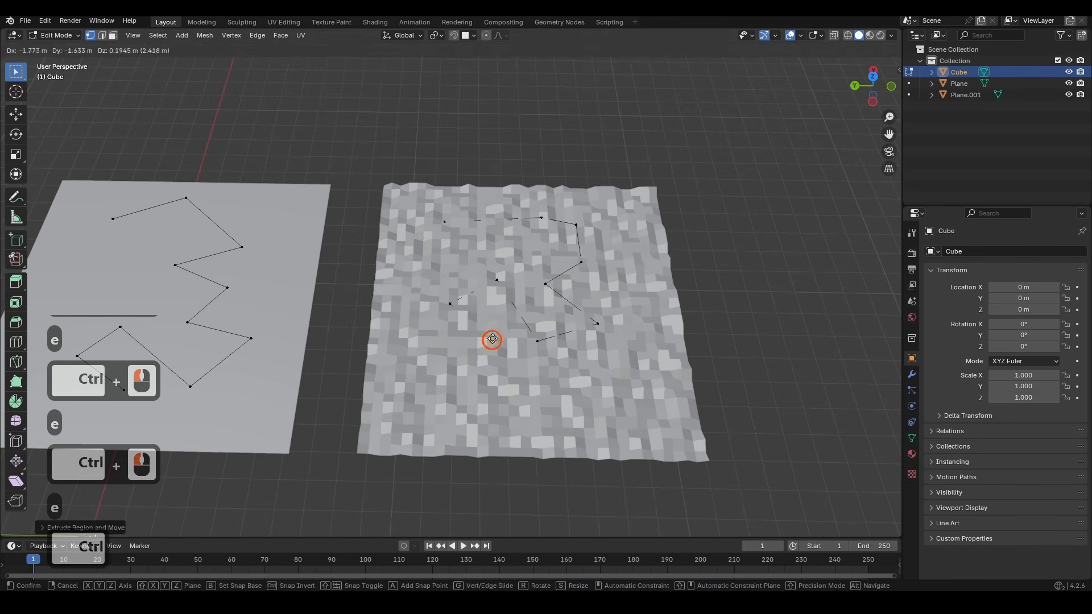
{"action": "left_click", "coordinate": [494, 336], "text": "ctrl"}
{"action": "key", "text": "e"}
{"action": "left_click", "coordinate": [450, 348], "text": "ctrl"}
{"action": "key", "text": "e"}
{"action": "left_click", "coordinate": [501, 403], "text": "ctrl"}
{"action": "key", "text": "e"}
{"action": "left_click", "coordinate": [615, 408], "text": "ctrl"}
{"action": "key", "text": "e"}
{"action": "left_click", "coordinate": [616, 350], "text": "ctrl"}
{"action": "key", "text": "e"}
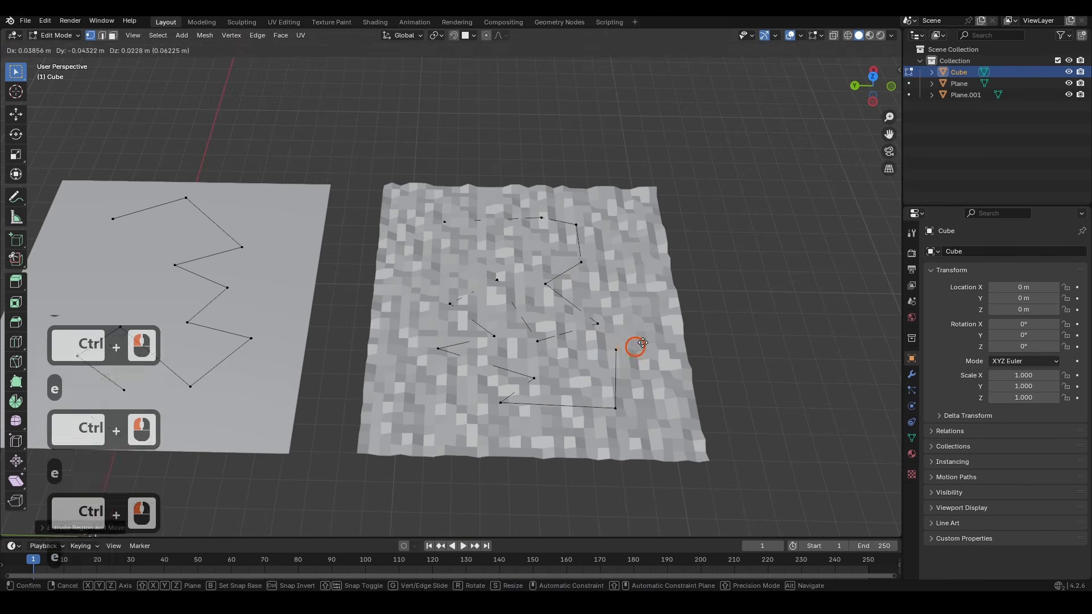
{"action": "left_click", "coordinate": [655, 316], "text": "ctrl"}
{"action": "key", "text": "e"}
{"action": "left_click", "coordinate": [607, 200], "text": "ctrl"}
{"action": "key", "text": "e"}
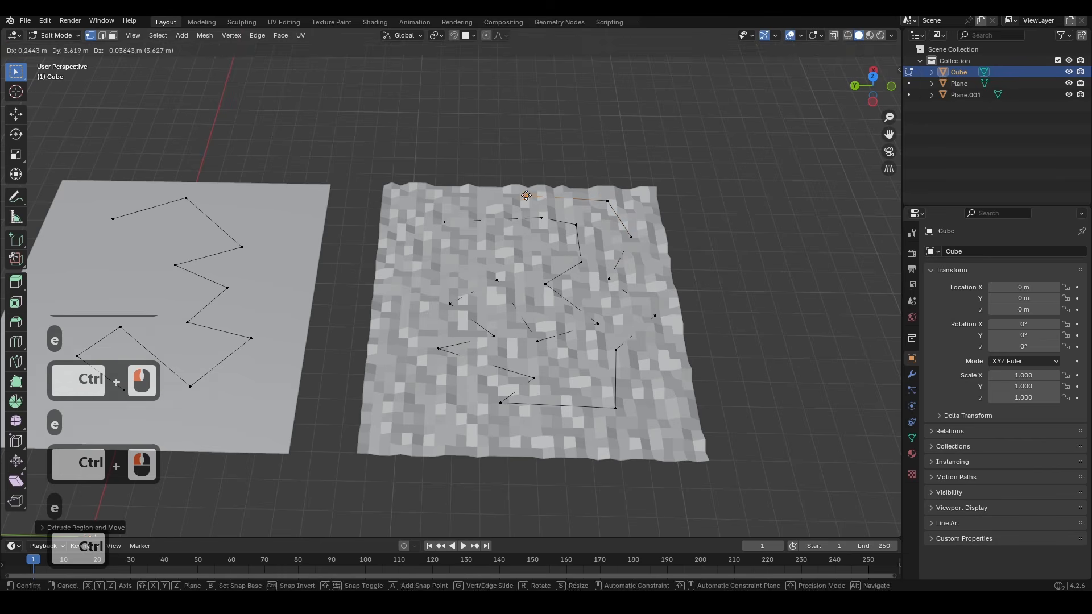
{"action": "left_click", "coordinate": [525, 196], "text": "ctrl"}
{"action": "key", "text": "e"}
{"action": "left_click", "coordinate": [407, 212], "text": "ctrl"}
{"action": "key", "text": "e"}
{"action": "left_click", "coordinate": [477, 239], "text": "ctrl"}
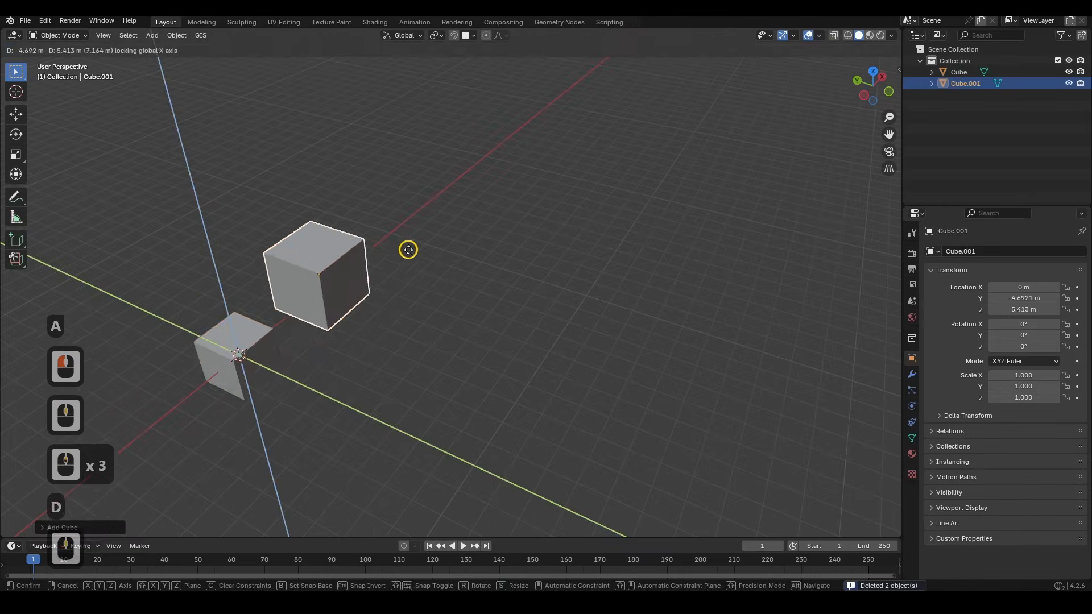
Move the duplicated cube away from the original to about X 6.31 m, Y -1.75 m, Z 1.68 m
{"action": "middle_click_drag", "start_coordinate": [409, 249], "coordinate": [522, 248]}
{"action": "key", "text": "g"}
{"action": "key", "text": "Escape"}
{"action": "scroll", "coordinate": [522, 248], "scroll_direction": "down", "scroll_amount": 2}
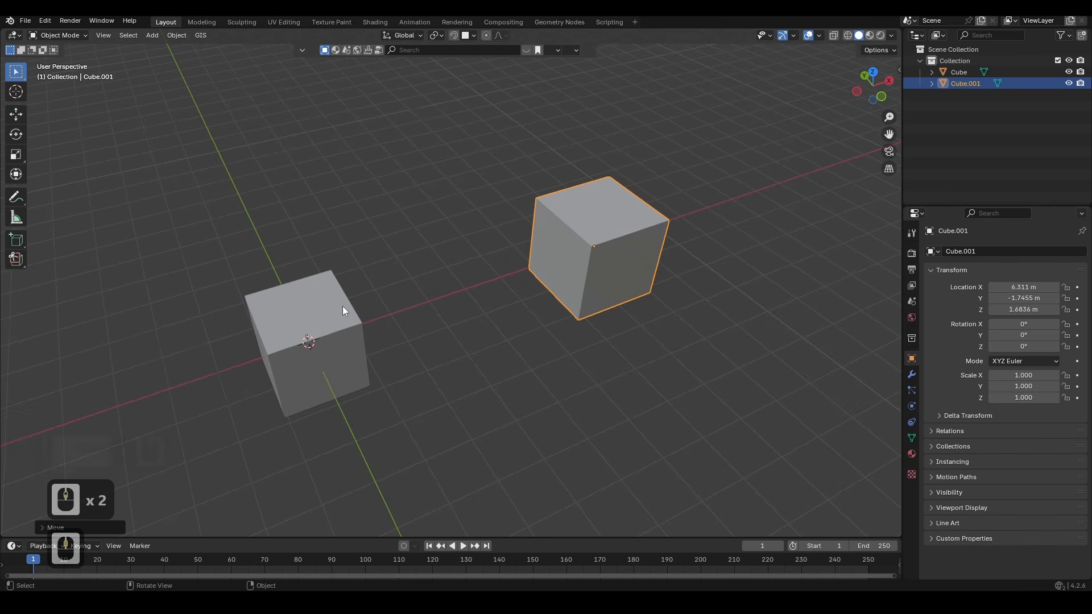
{"action": "middle_click_drag", "start_coordinate": [421, 292], "coordinate": [438, 288]}
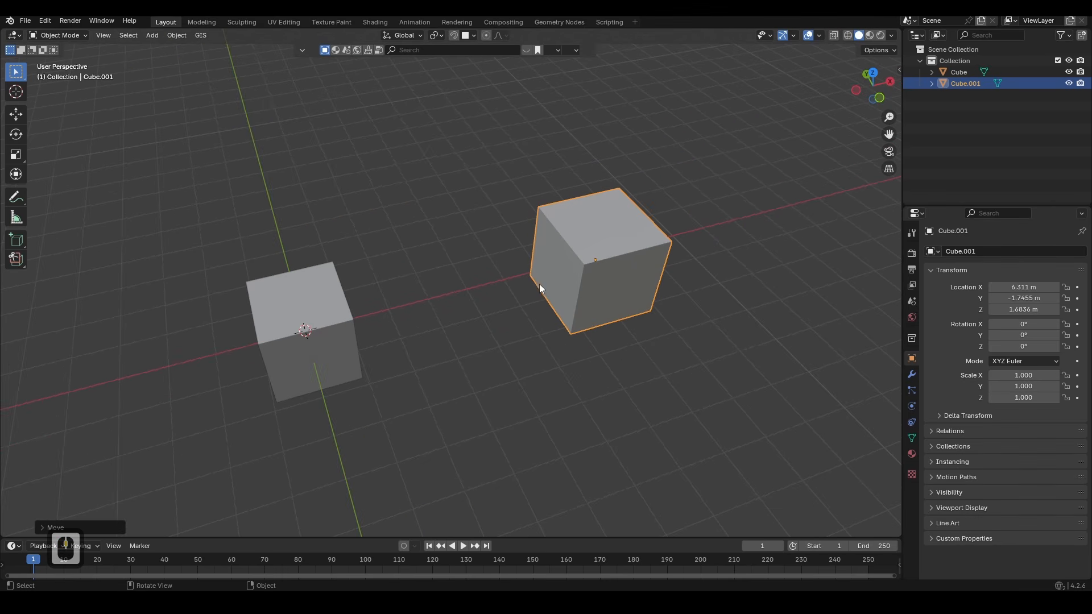
Move the duplicated cube with a snap base picked on its side face and place it beside the original cube
{"action": "key", "text": "g"}
{"action": "key", "text": "b"}
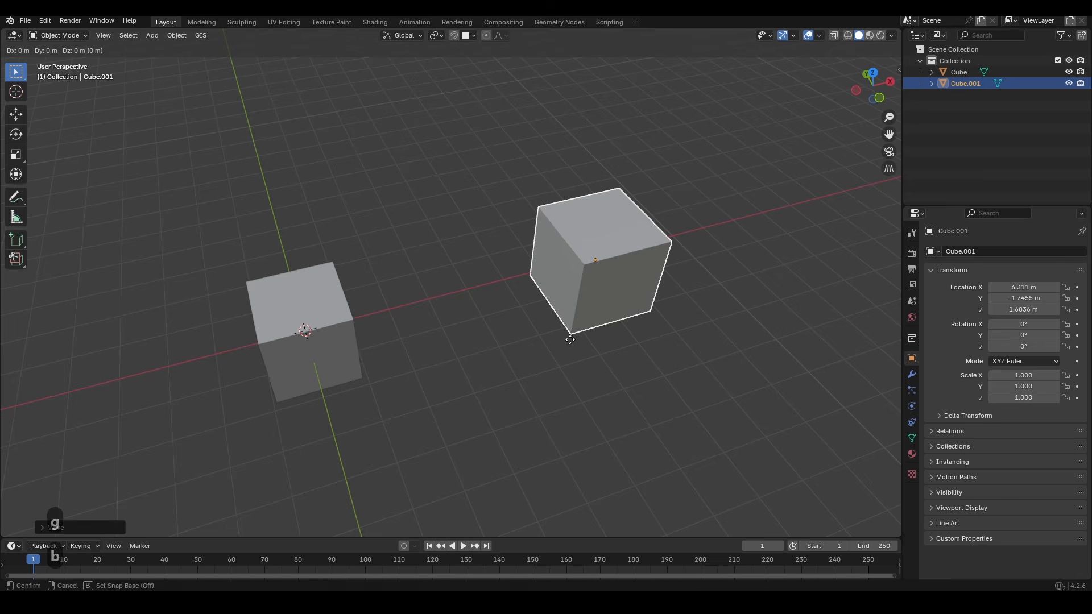
{"action": "left_click", "coordinate": [563, 287]}
{"action": "left_click", "coordinate": [369, 319]}
Reposition the duplicated cube close to the original, at about X 2.83 m, Y -0.74 m, Z 1.09 m
{"action": "middle_click_drag", "start_coordinate": [369, 319], "coordinate": [396, 299]}
{"action": "scroll", "coordinate": [393, 301], "scroll_direction": "up", "scroll_amount": 3}
{"action": "scroll", "coordinate": [393, 302], "scroll_direction": "up", "scroll_amount": 1}
{"action": "key", "text": "g"}
{"action": "middle_click_drag", "start_coordinate": [397, 299], "coordinate": [455, 303]}
{"action": "left_click", "coordinate": [467, 281]}
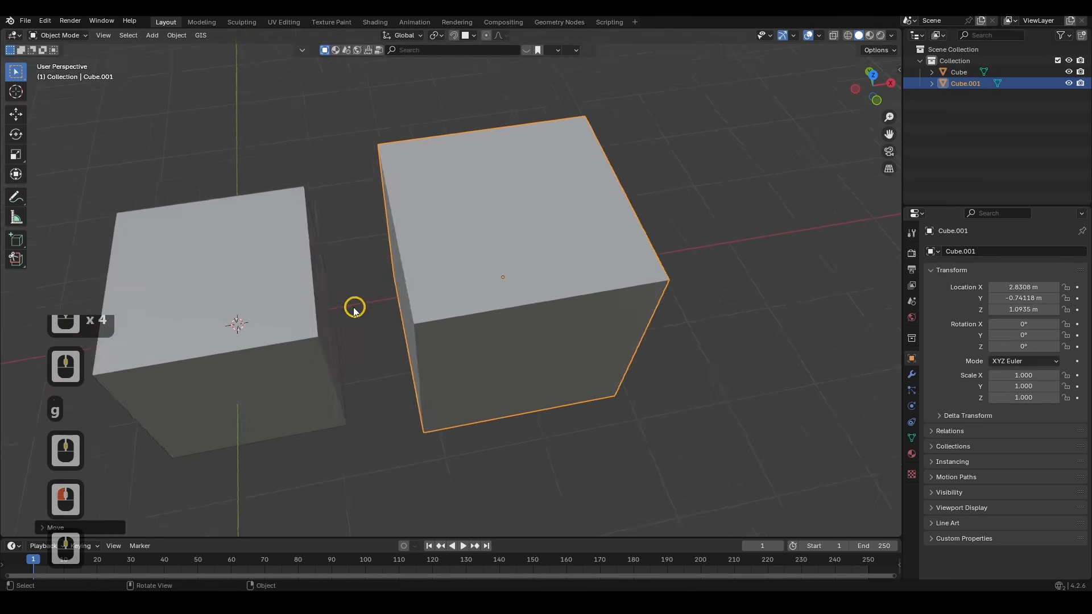
Move the duplicated cube away from the original with a picked snap base, to about X 5.15 m, Y -0.26 m, Z 0.22 m
{"action": "middle_click_drag", "start_coordinate": [353, 310], "coordinate": [485, 323], "text": "shift"}
{"action": "scroll", "coordinate": [487, 305], "scroll_direction": "up", "scroll_amount": 2}
{"action": "key", "text": "g"}
{"action": "key", "text": "b"}
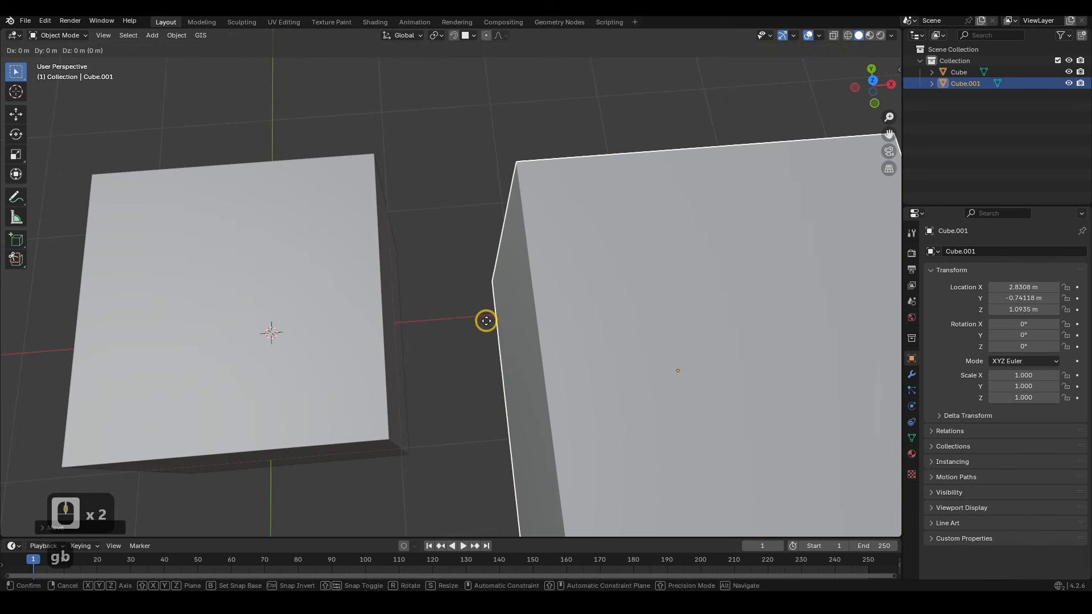
{"action": "left_click", "coordinate": [402, 290]}
{"action": "left_click", "coordinate": [471, 307]}
{"action": "scroll", "coordinate": [485, 305], "scroll_direction": "down", "scroll_amount": 4}
{"action": "middle_click_drag", "start_coordinate": [486, 306], "coordinate": [483, 267]}
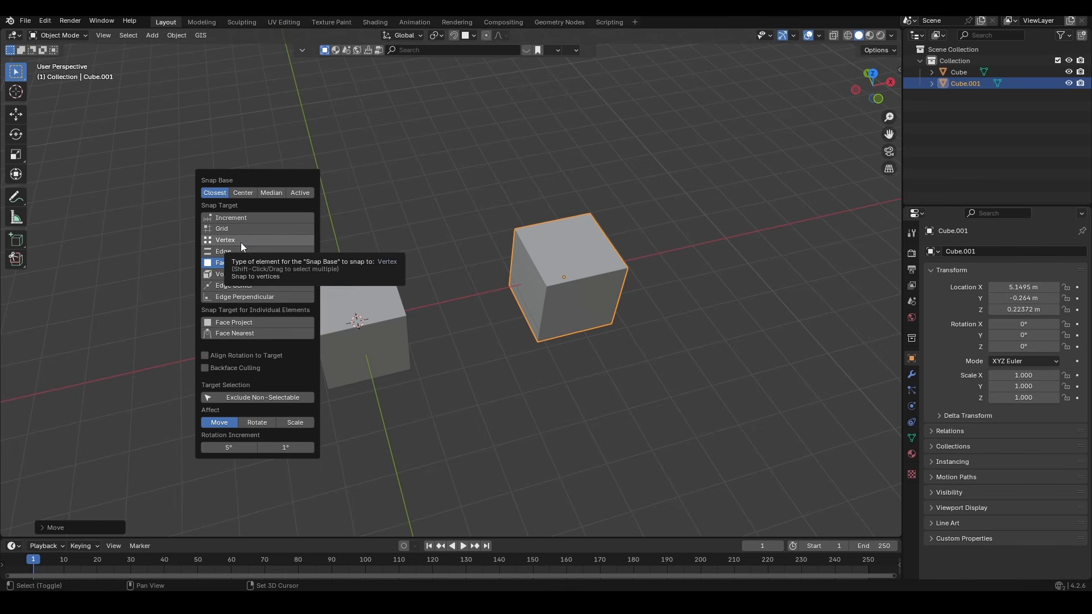
Add Vertex as a second snap target alongside Face
{"action": "left_click", "coordinate": [242, 240], "text": "shift"}
{"action": "scroll", "coordinate": [599, 276], "scroll_direction": "up", "scroll_amount": 3}
{"action": "key", "text": "Escape"}
Move the duplicated cube by a snap base picked at its upper corner and snap it to the original cube's side face
{"action": "middle_click_drag", "start_coordinate": [599, 271], "coordinate": [549, 260]}
{"action": "key", "text": "g"}
{"action": "key", "text": "b"}
{"action": "left_click", "coordinate": [591, 262]}
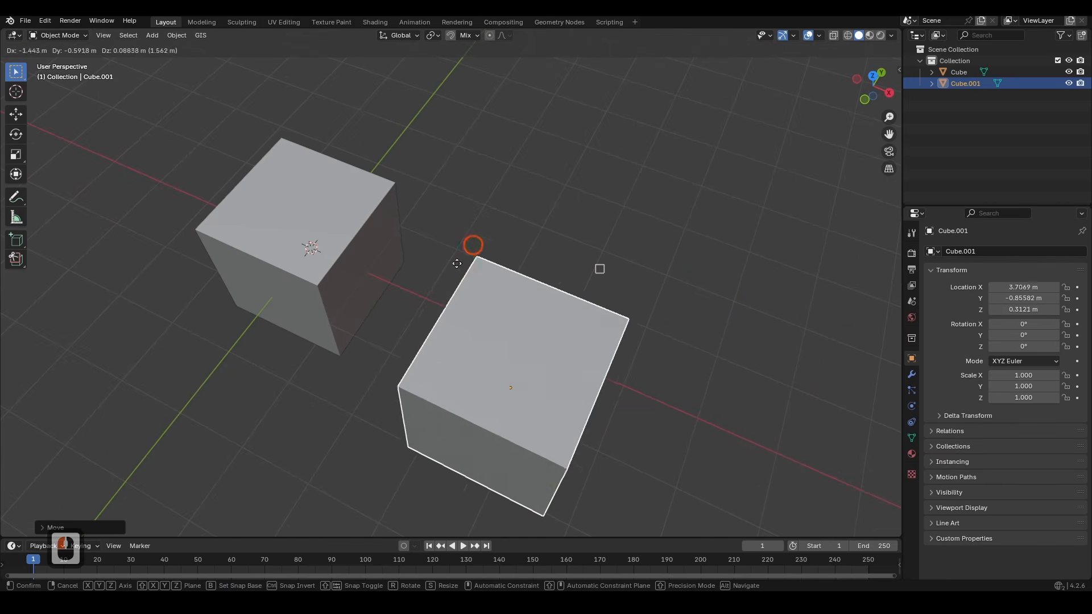
{"action": "left_click", "coordinate": [375, 257]}
{"action": "middle_click_drag", "start_coordinate": [453, 286], "coordinate": [595, 292], "text": "shift"}
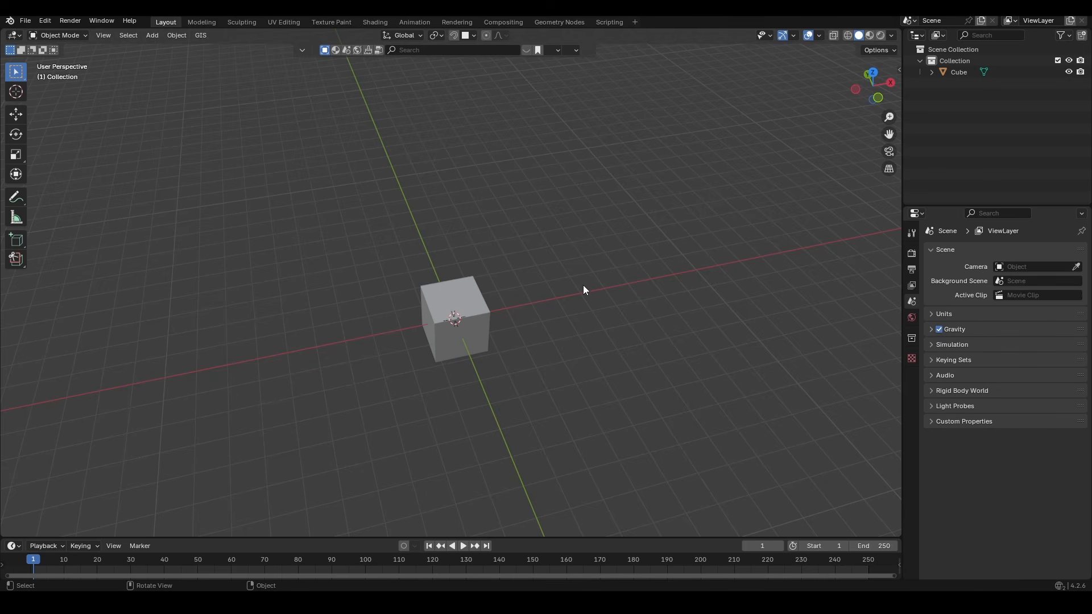
Add a UV sphere much larger than the cube and place it along the X axis at about X 12.97 m
{"action": "key", "text": "shift+a"}
{"action": "left_click", "coordinate": [654, 322]}
{"action": "scroll", "coordinate": [526, 280], "scroll_direction": "down", "scroll_amount": 5}
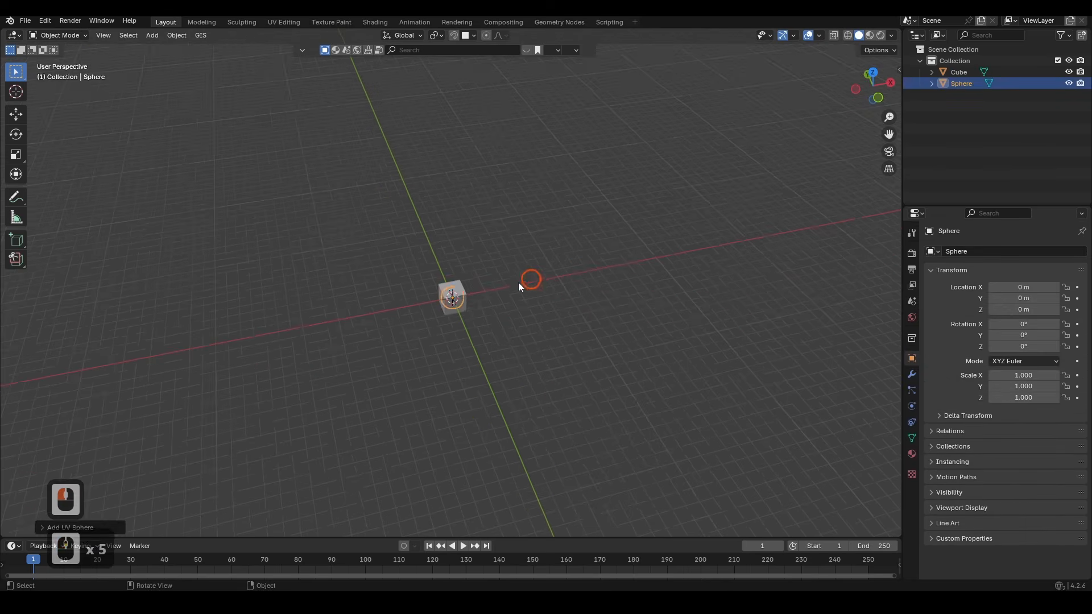
{"action": "left_click", "coordinate": [455, 297]}
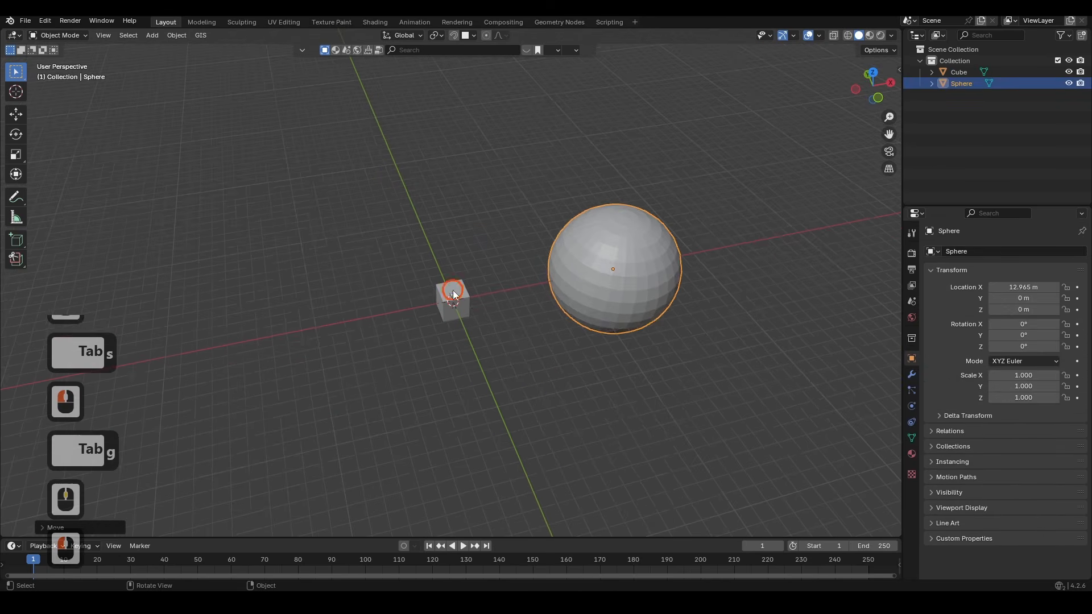
Select the cube and enable Align Rotation to Target in the snapping settings
{"action": "left_click", "coordinate": [453, 290]}
{"action": "key", "text": "ctrl+shift+Tab"}
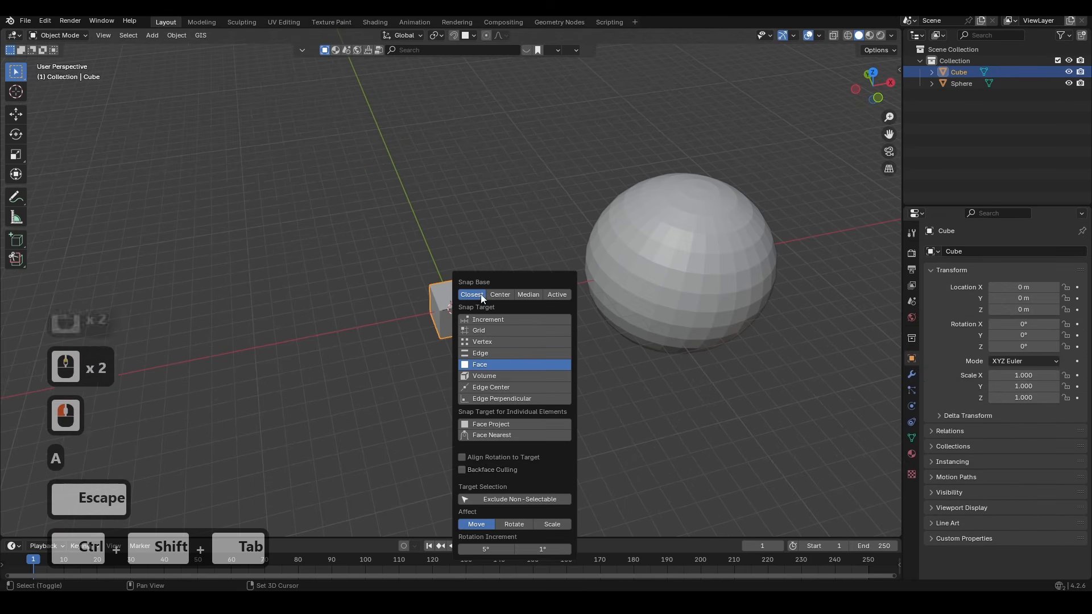
{"action": "left_click", "coordinate": [493, 458], "text": "shift"}
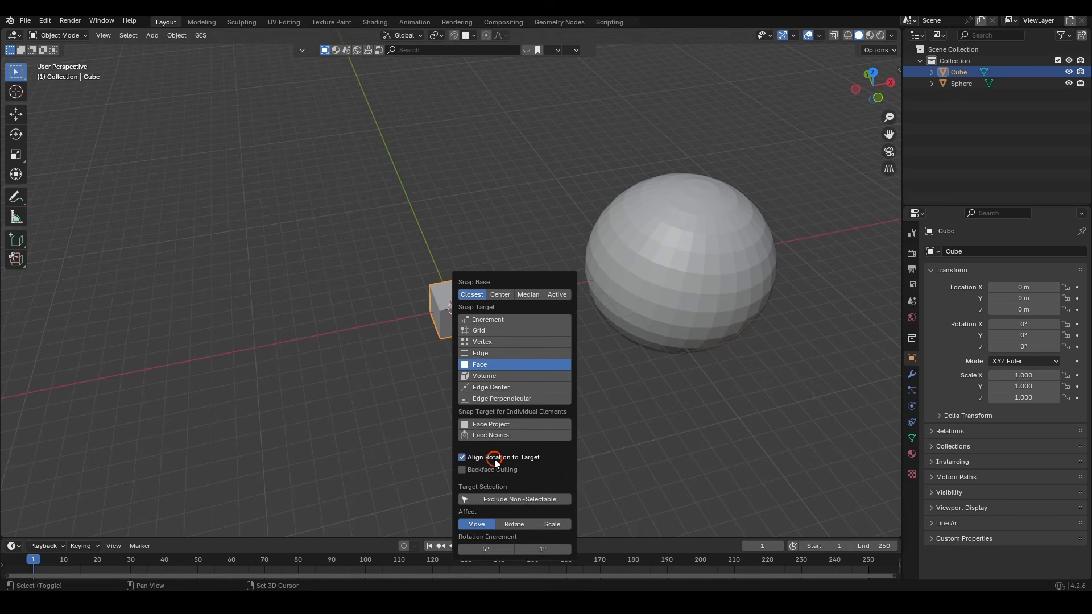
{"action": "middle_click_drag", "start_coordinate": [564, 314], "coordinate": [510, 308], "text": "shift"}
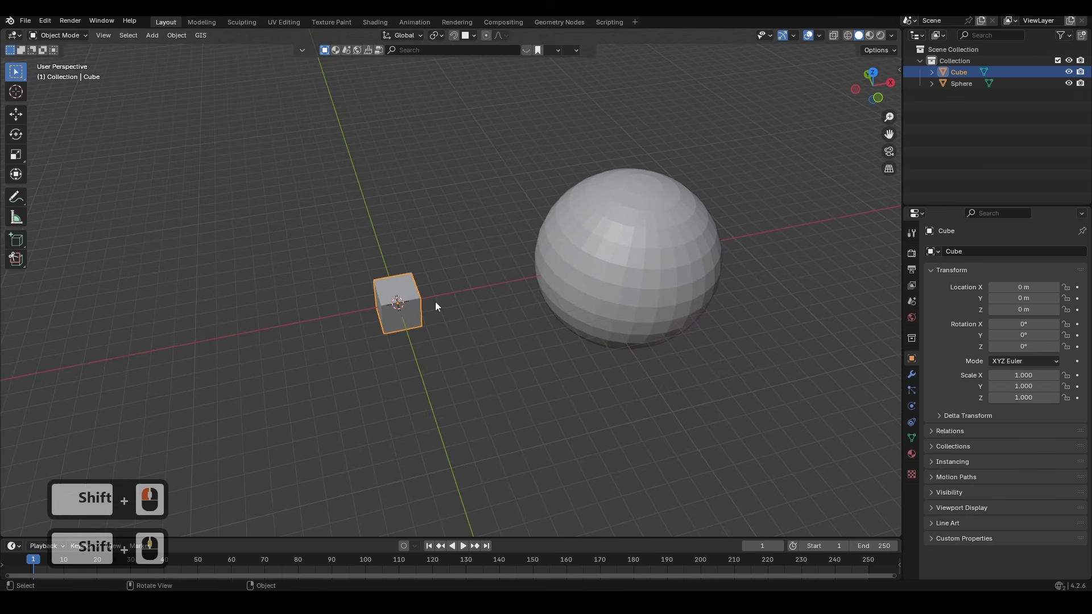
Snap the cube onto the sphere's surface at about X 10.47 m, Y -2.23 m, Z 2.54 m
{"action": "key", "text": "g"}
{"action": "left_click", "coordinate": [621, 259], "text": "ctrl"}
{"action": "middle_click_drag", "start_coordinate": [620, 259], "coordinate": [524, 259], "text": "shift"}
{"action": "scroll", "coordinate": [524, 259], "scroll_direction": "up", "scroll_amount": 2}
{"action": "middle_click_drag", "start_coordinate": [524, 259], "coordinate": [570, 266]}
{"action": "middle_click_drag", "start_coordinate": [570, 266], "coordinate": [546, 290], "text": "shift"}
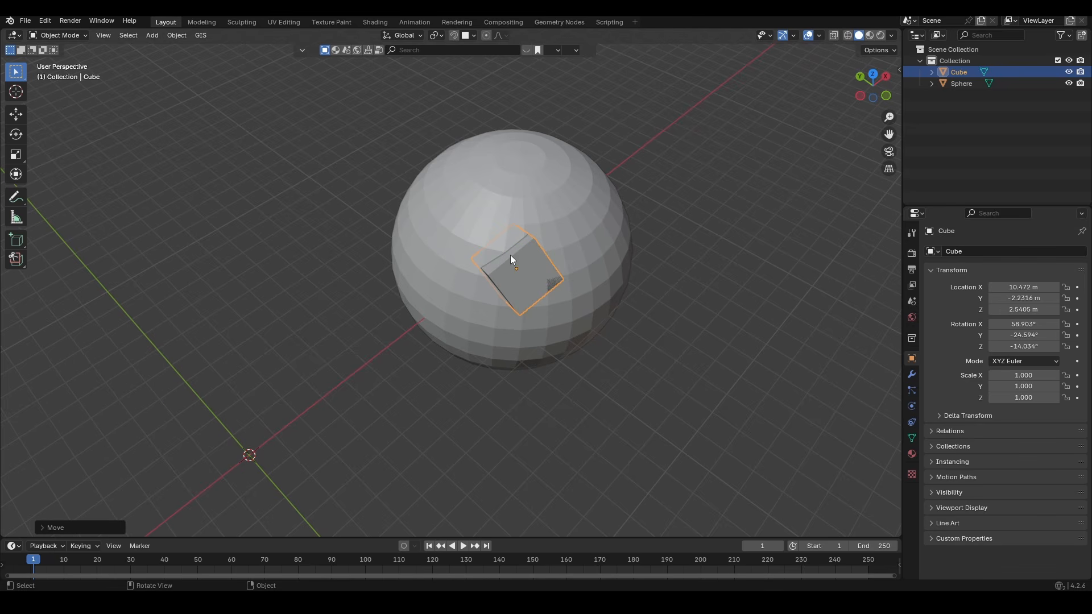
Snap the cube to several other sphere faces, leaving it at about X 7.24 m, Y -0.41 m, Z 2.09 m
{"action": "key", "text": "g"}
{"action": "left_click", "coordinate": [589, 212], "text": "ctrl"}
{"action": "middle_click_drag", "start_coordinate": [590, 211], "coordinate": [589, 276], "text": "shift"}
{"action": "key", "text": "g"}
{"action": "left_click", "coordinate": [484, 281], "text": "ctrl"}
{"action": "key", "text": "g"}
{"action": "left_click", "coordinate": [459, 355], "text": "ctrl"}
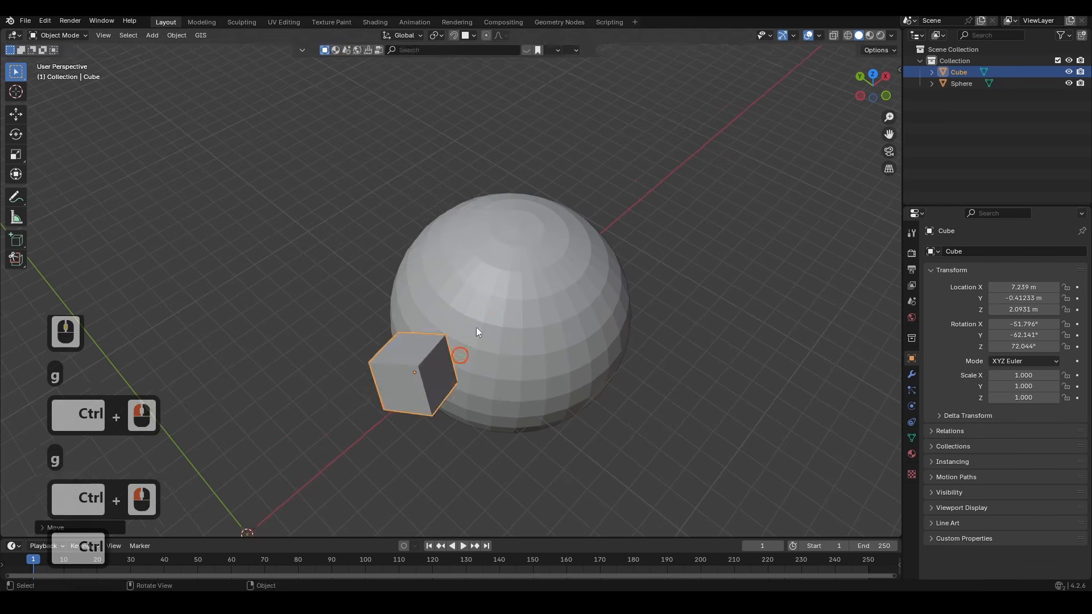
Snap the cube to the far side of the sphere at about X 14.01 m, Y -3.25 m, Z 5.08 m, then onto its lower faces
{"action": "middle_click_drag", "start_coordinate": [476, 326], "coordinate": [457, 311], "text": "shift"}
{"action": "key", "text": "g"}
{"action": "left_click", "coordinate": [585, 267], "text": "ctrl"}
{"action": "key", "text": "g"}
{"action": "left_click", "coordinate": [522, 290], "text": "ctrl"}
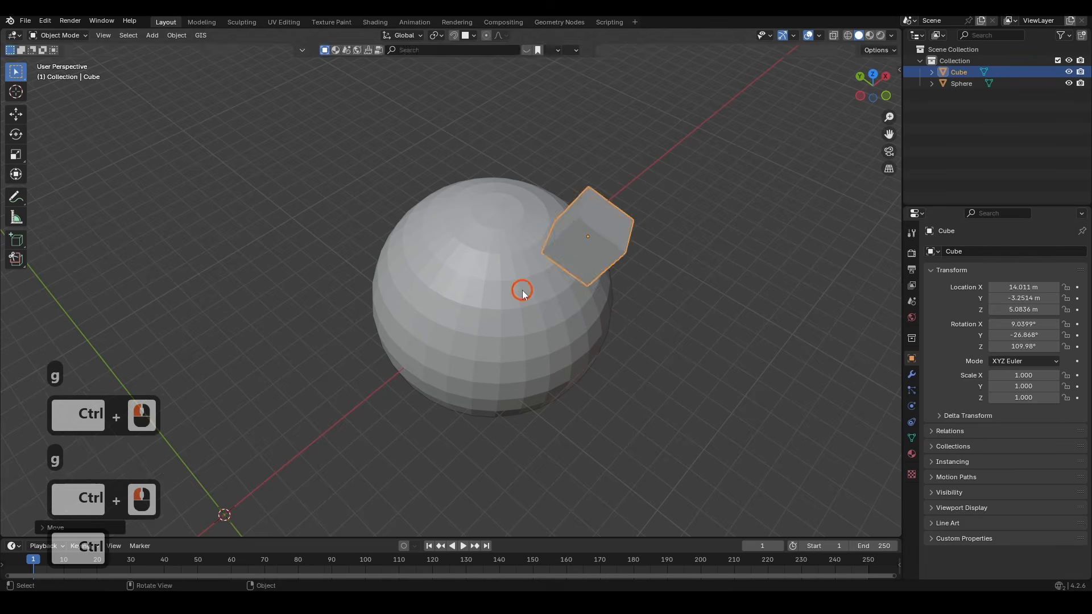
{"action": "key", "text": "g"}
{"action": "left_click", "coordinate": [529, 387], "text": "ctrl"}
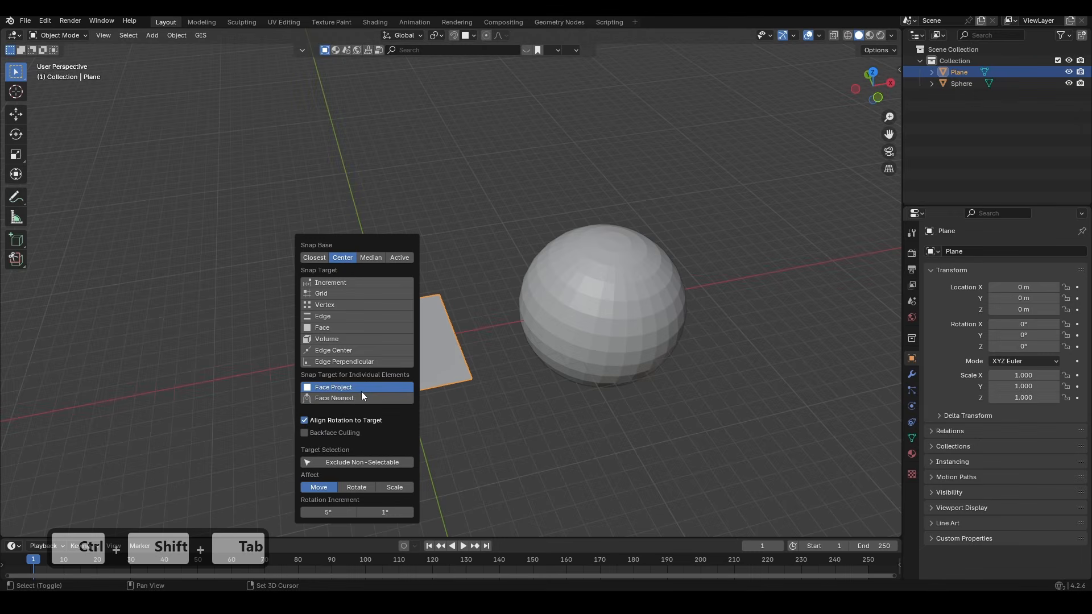
Move the plane's whole mesh in Edit Mode and project it onto the sphere with Face Project snapping
{"action": "key", "text": "Escape"}
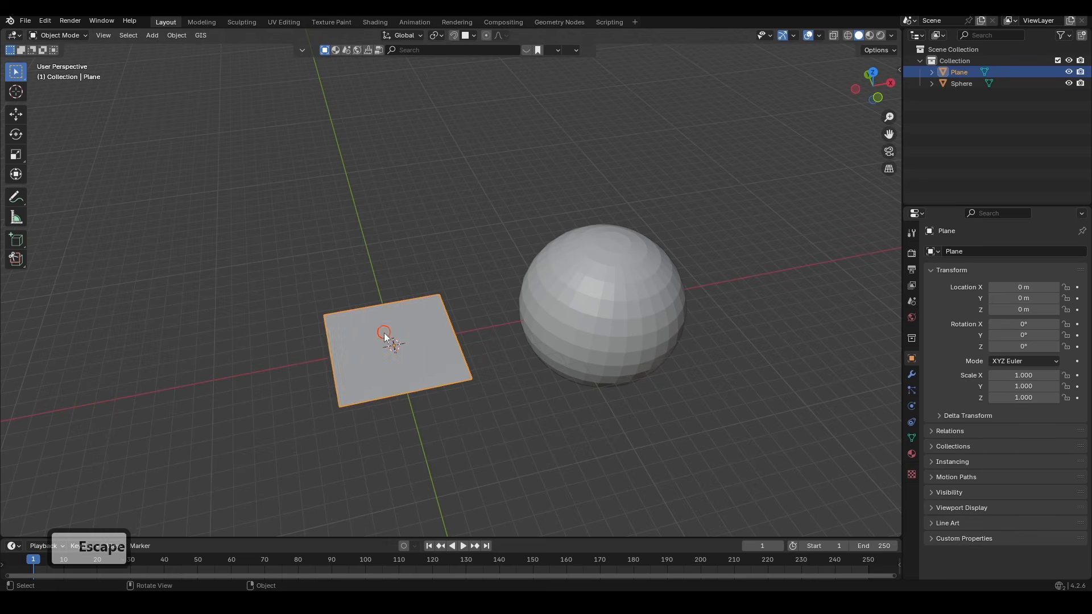
{"action": "left_click", "coordinate": [420, 318]}
{"action": "key", "text": "Tab"}
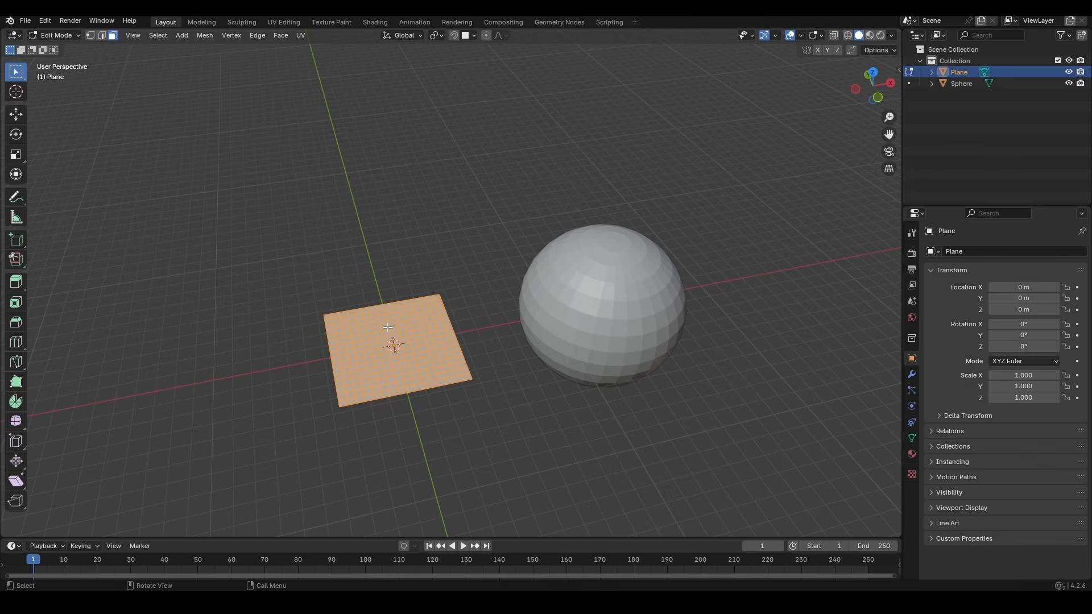
{"action": "key", "text": "g"}
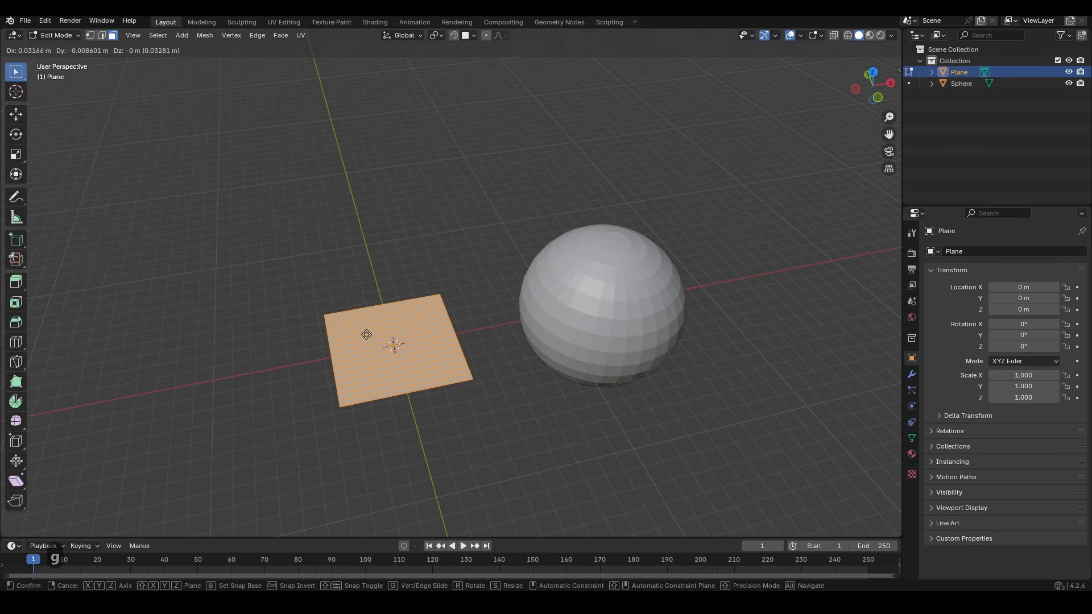
{"action": "key", "text": "ctrl"}
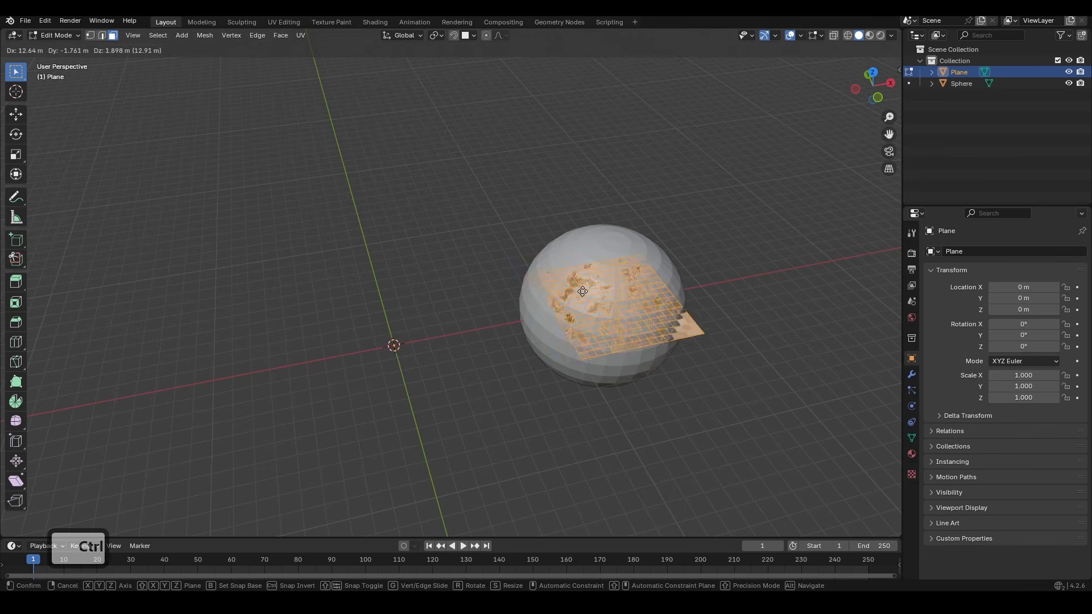
{"action": "left_click", "coordinate": [585, 282], "text": "ctrl"}
Leave Edit Mode, lower the sphere along Z to about -8.19 m, and examine the plane's projected shape
{"action": "key", "text": "Tab"}
{"action": "middle_click_drag", "start_coordinate": [619, 295], "coordinate": [514, 254]}
{"action": "left_click", "coordinate": [521, 320]}
{"action": "key", "text": "g"}
{"action": "key", "text": "z"}
{"action": "left_click", "coordinate": [517, 474]}
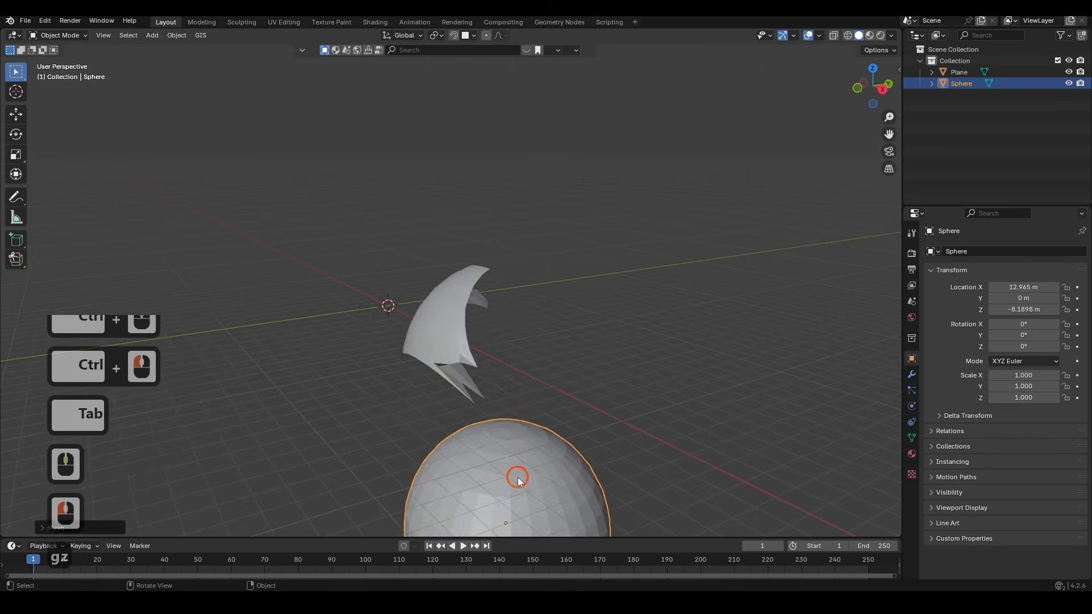
{"action": "middle_click_drag", "start_coordinate": [516, 474], "coordinate": [567, 428]}
{"action": "left_click", "coordinate": [599, 271]}
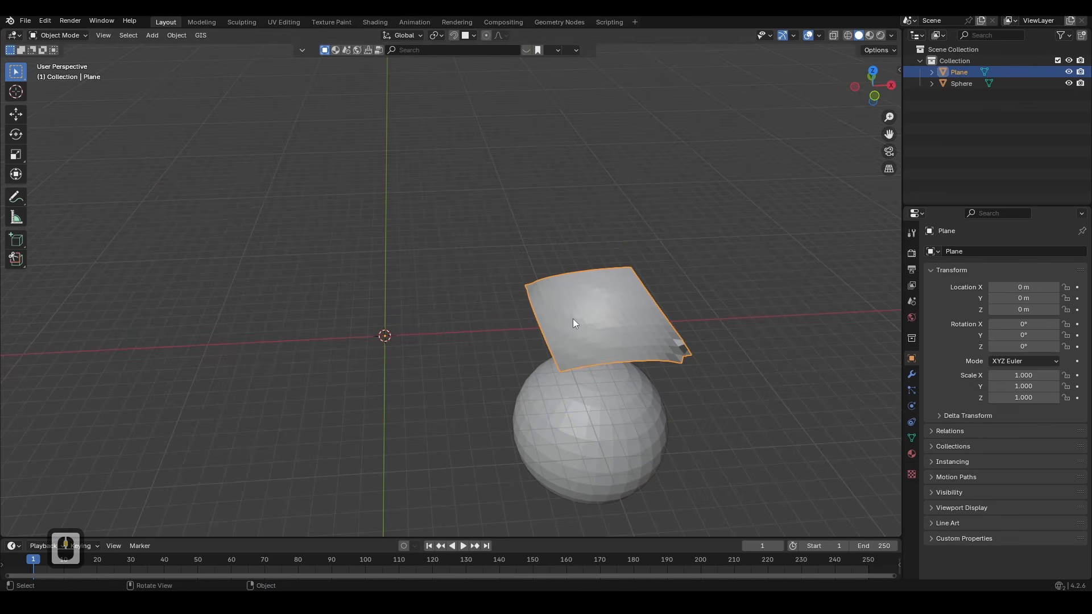
{"action": "key", "text": "ctrl+shift+Tab"}
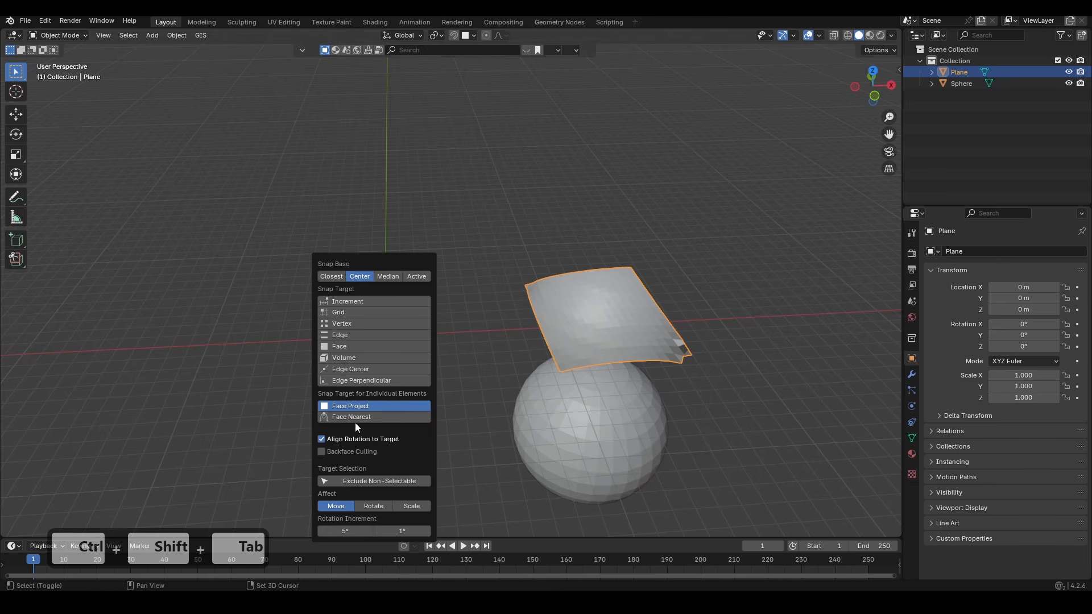
{"action": "key", "text": "Escape"}
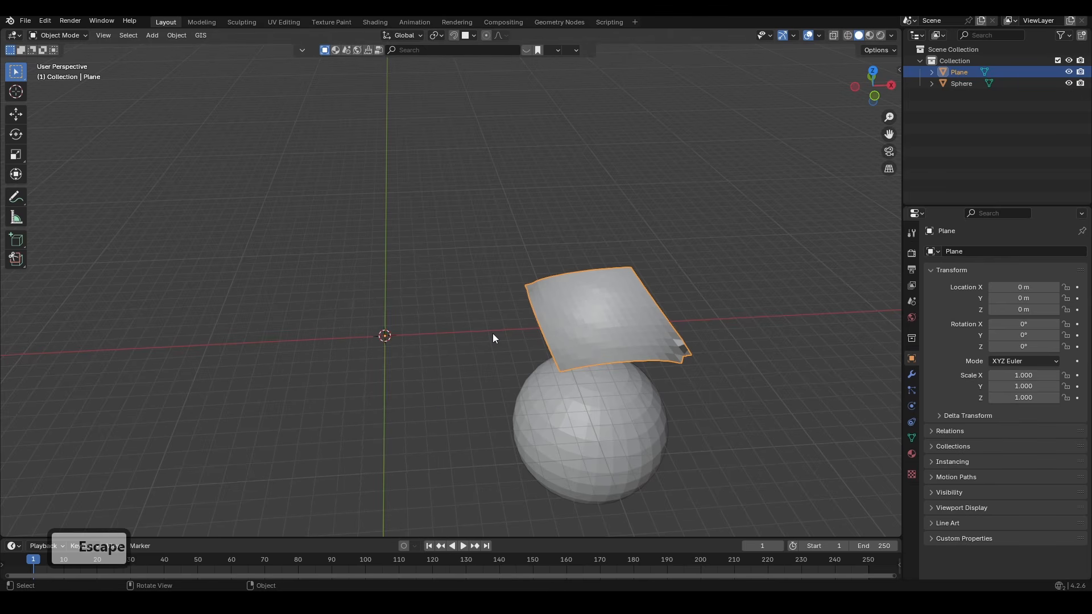
Undo the sphere's move and the projection of the plane
{"action": "key", "text": "ctrl+z"}
{"action": "key", "text": "ctrl+z"}
{"action": "key", "text": "ctrl+z"}
Replace Face Project with Face Nearest as the snap target for individual elements
{"action": "key", "text": "ctrl+shift+Tab"}
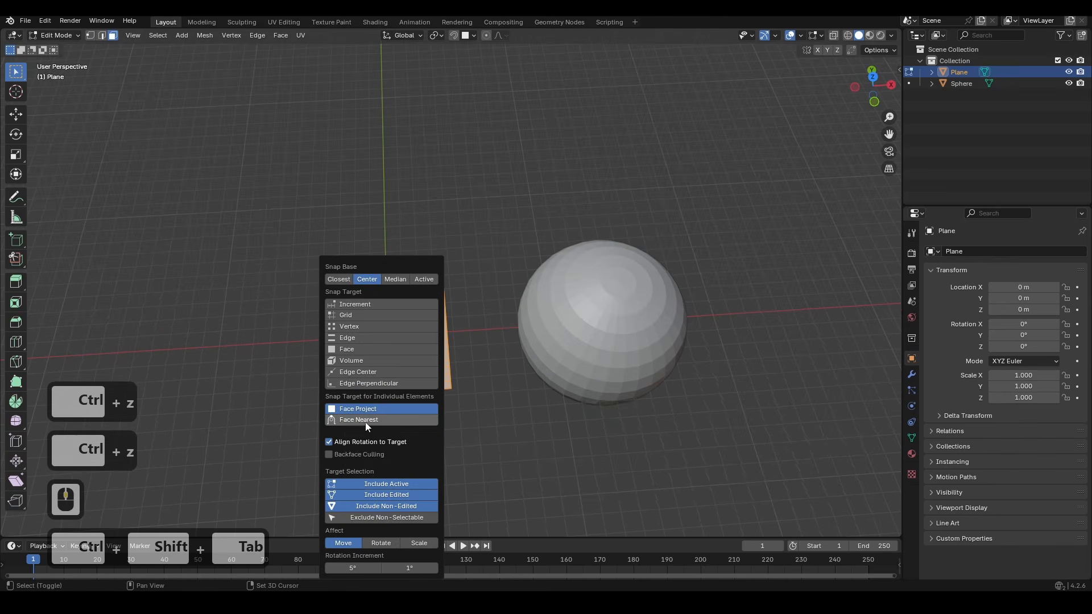
{"action": "left_click", "coordinate": [365, 421], "text": "shift"}
{"action": "left_click", "coordinate": [355, 390], "text": "shift"}
Wrap the plane's mesh around the sphere with Face Nearest snapping, and shift it further down the surface in repeated moves
{"action": "key", "text": "g"}
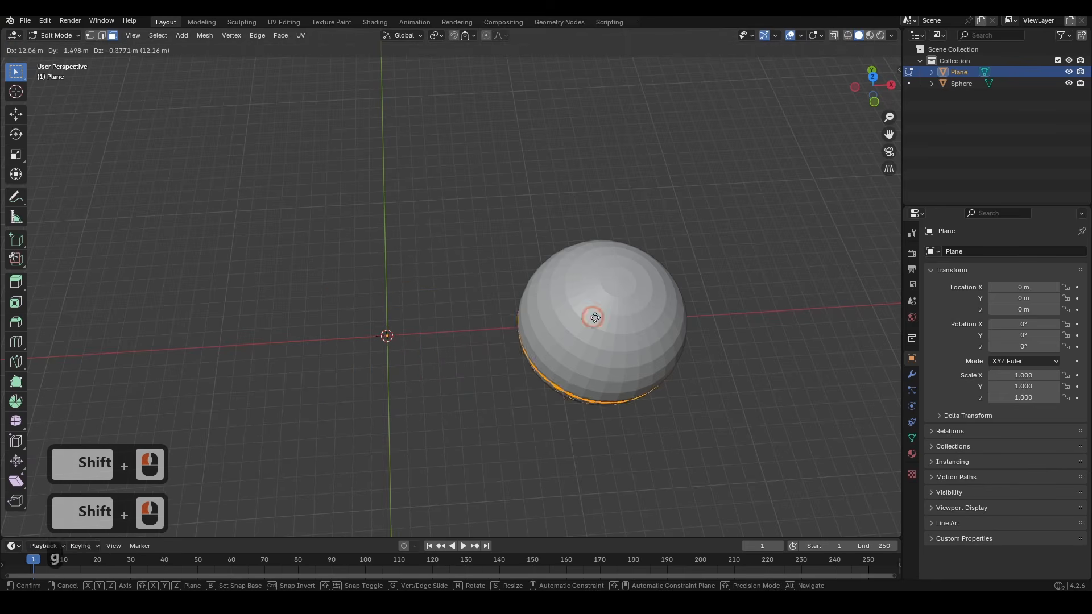
{"action": "left_click", "coordinate": [596, 328], "text": "ctrl"}
{"action": "middle_click_drag", "start_coordinate": [596, 329], "coordinate": [555, 256], "text": "alt"}
{"action": "key", "text": "g"}
{"action": "left_click", "coordinate": [550, 336], "text": "ctrl"}
{"action": "key", "text": "g"}
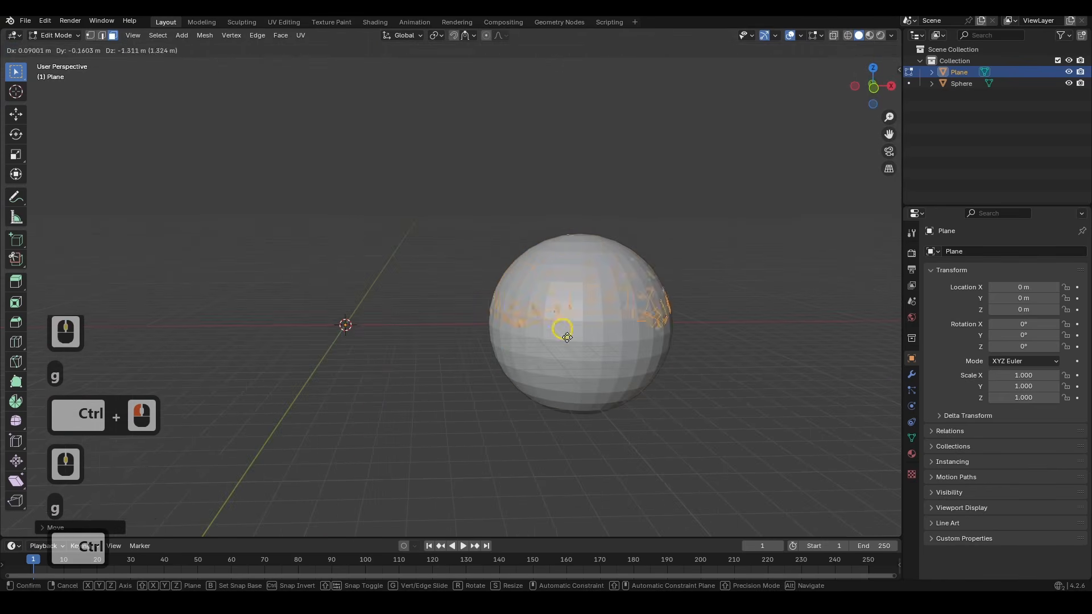
{"action": "left_click", "coordinate": [574, 370], "text": "ctrl"}
{"action": "middle_click_drag", "start_coordinate": [560, 295], "coordinate": [630, 329]}
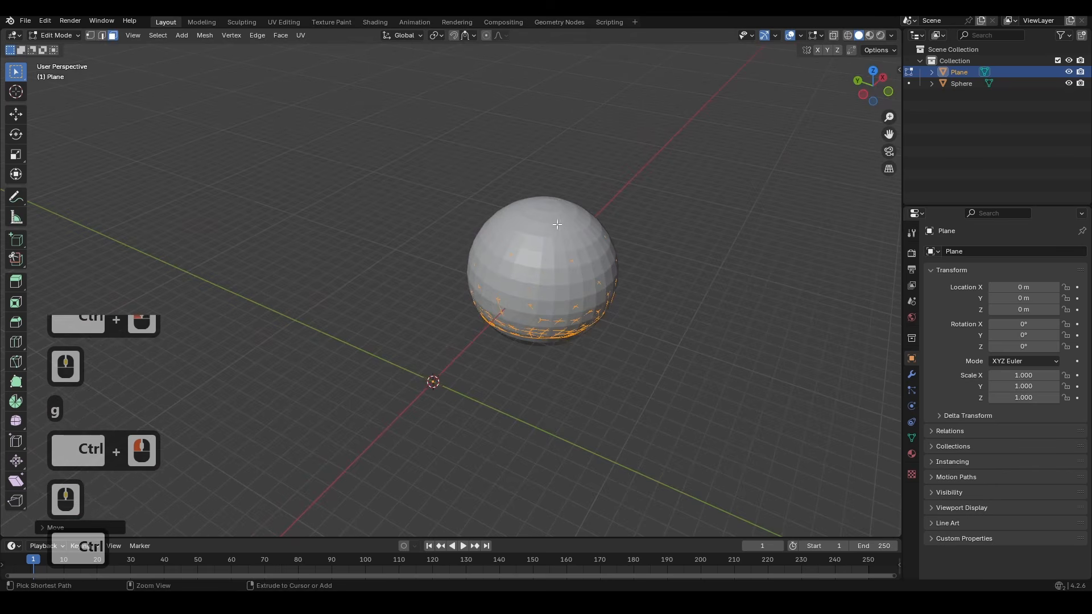
Invert the mesh selection and move the selected faces across the sphere with snapping
{"action": "middle_click_drag", "start_coordinate": [557, 225], "coordinate": [524, 249]}
{"action": "left_click", "coordinate": [592, 384], "text": "ctrl"}
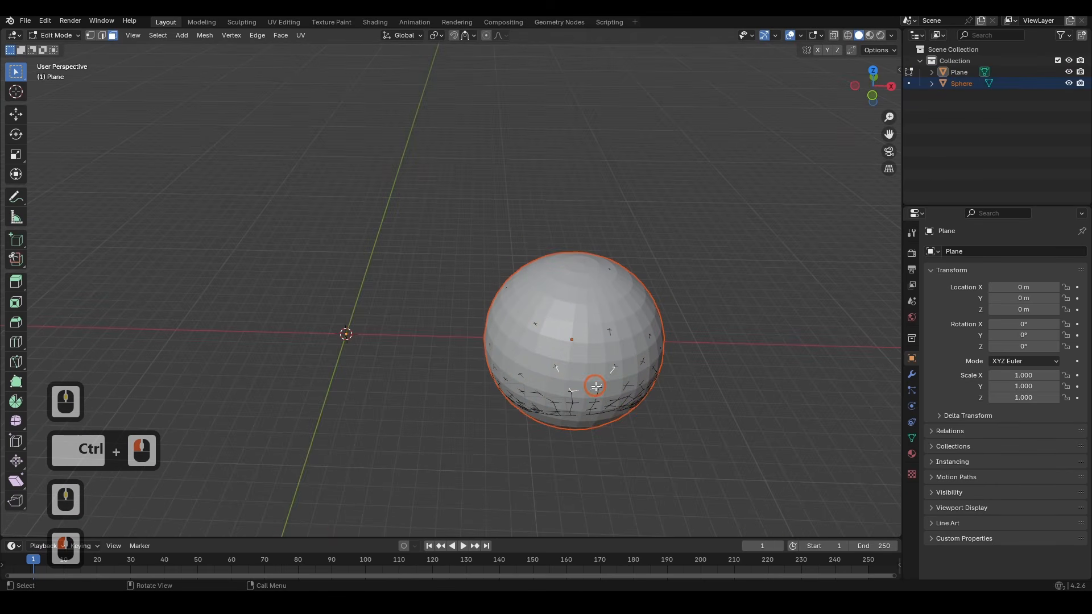
{"action": "key", "text": "ctrl+i"}
{"action": "key", "text": "g"}
{"action": "left_click", "coordinate": [590, 307], "text": "ctrl"}
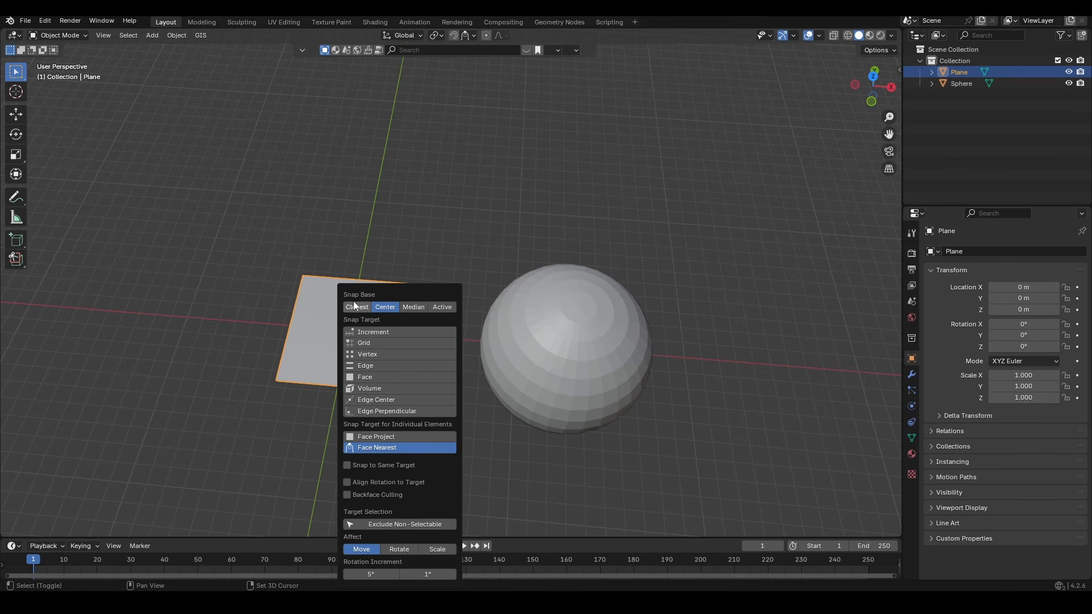
Set the snap base to Closest with Volume added as a snap target, and scale the plane's mesh down
{"action": "left_click", "coordinate": [356, 307], "text": "shift"}
{"action": "left_click", "coordinate": [377, 386], "text": "shift"}
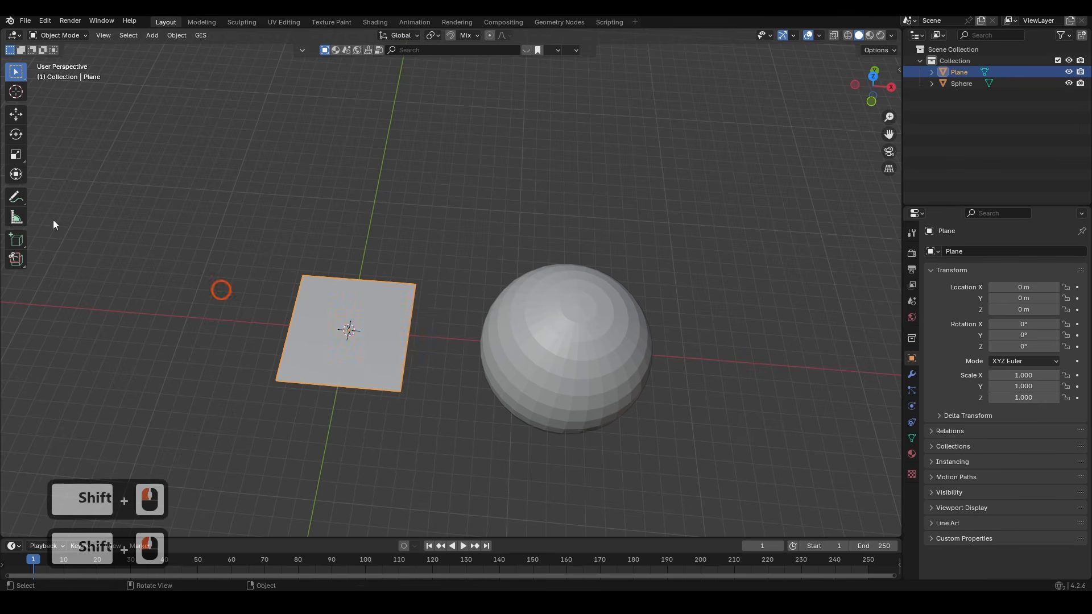
{"action": "key", "text": "Tab"}
{"action": "key", "text": "s"}
{"action": "left_click", "coordinate": [381, 336]}
{"action": "key", "text": "Tab"}
Move the small plane in Object Mode and snap it into the sphere
{"action": "key", "text": "g"}
{"action": "key", "text": "ctrl"}
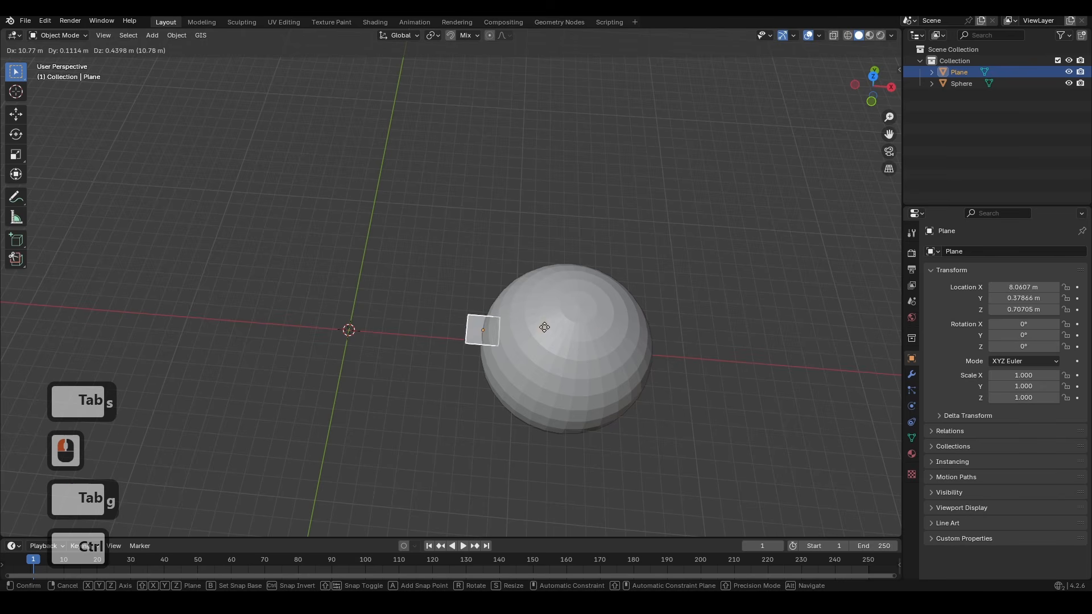
{"action": "left_click", "coordinate": [573, 333], "text": "ctrl"}
{"action": "middle_click_drag", "start_coordinate": [572, 334], "coordinate": [544, 281]}
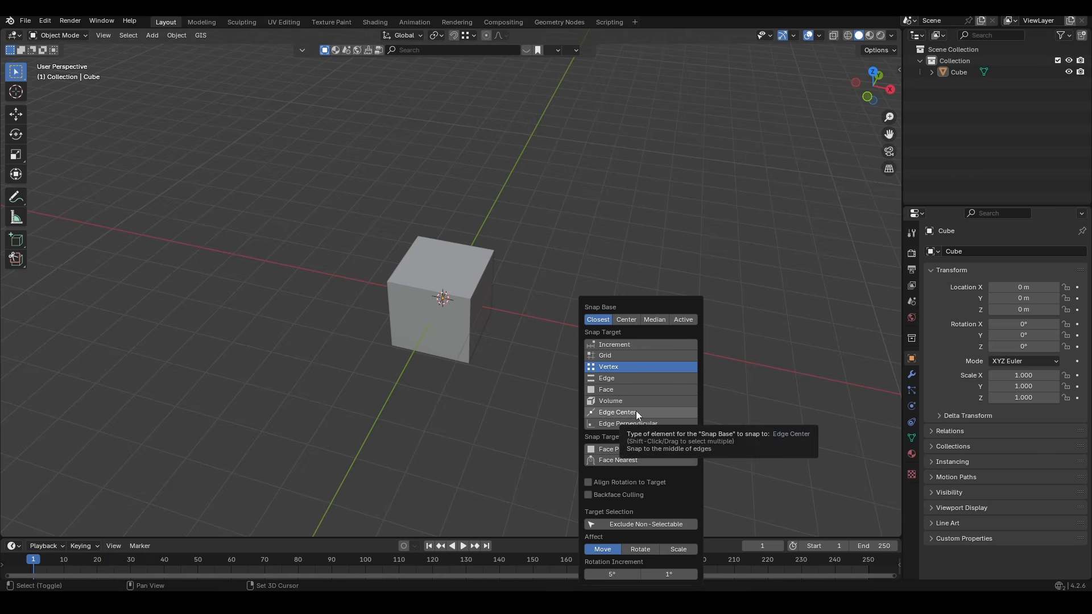
Make Edge Center the only snap target, and duplicate the cube along the X axis to about X 3.40 m
{"action": "left_click", "coordinate": [635, 412], "text": "shift"}
{"action": "left_click", "coordinate": [629, 367], "text": "shift"}
{"action": "left_click", "coordinate": [444, 310]}
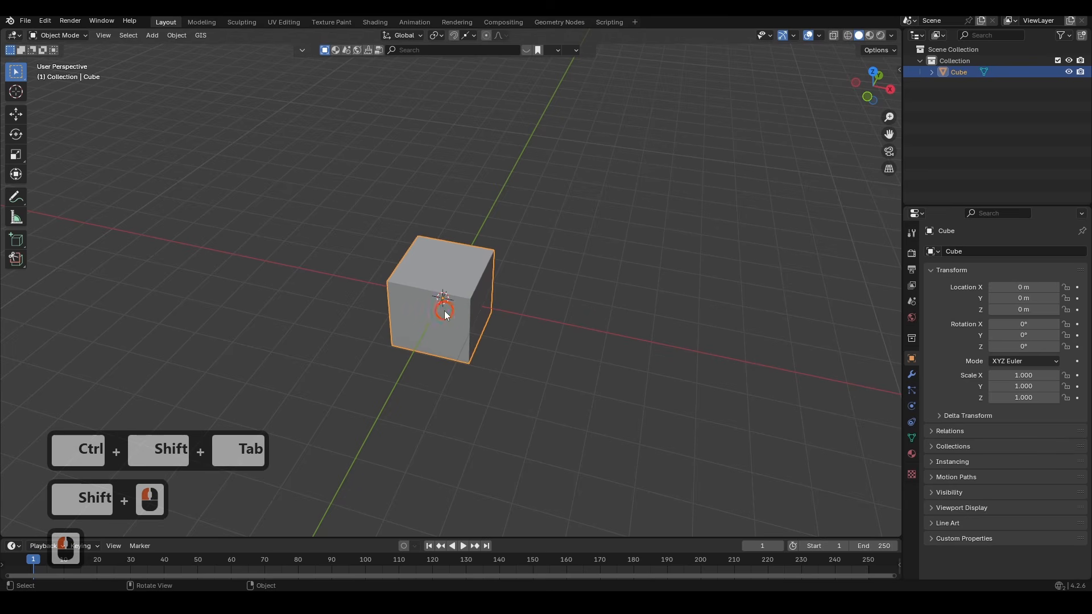
{"action": "key", "text": "shift+d"}
{"action": "left_click", "coordinate": [597, 339]}
{"action": "key", "text": "Tab"}
{"action": "key", "text": "Tab"}
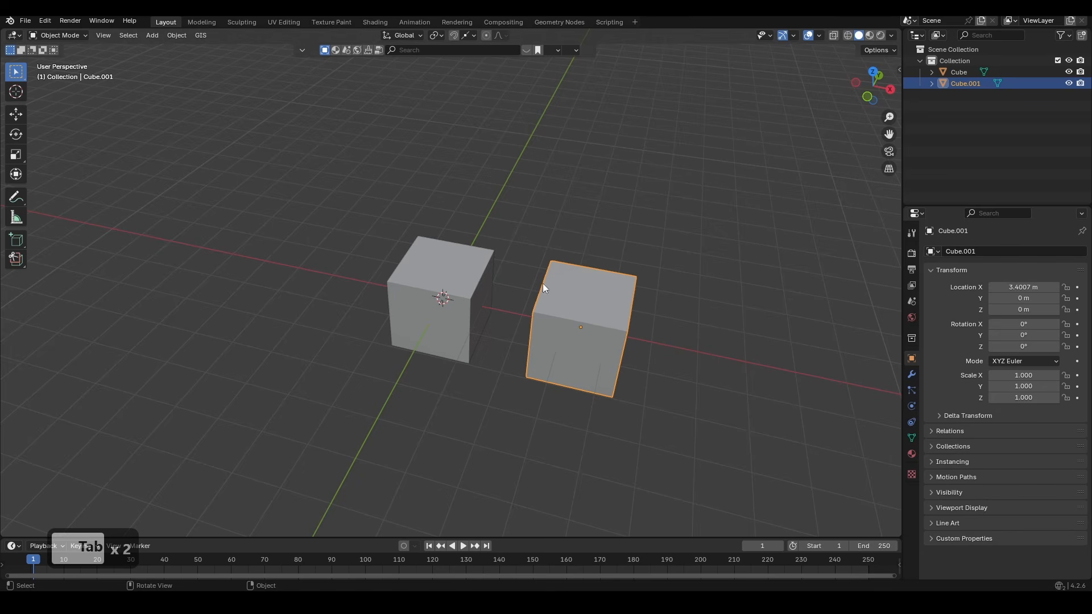
Try snapping the duplicate cube by the midpoint of its top back edge to the original cube's edge center, and undo the move
{"action": "middle_click_drag", "start_coordinate": [604, 349], "coordinate": [580, 297]}
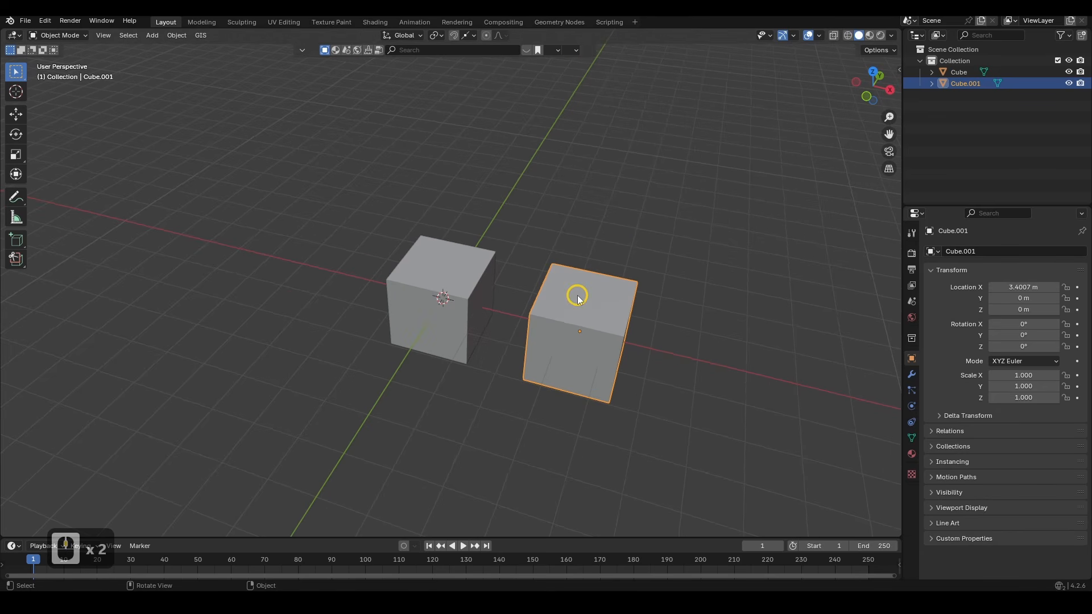
{"action": "middle_click", "coordinate": [577, 292]}
{"action": "key", "text": "g"}
{"action": "key", "text": "b"}
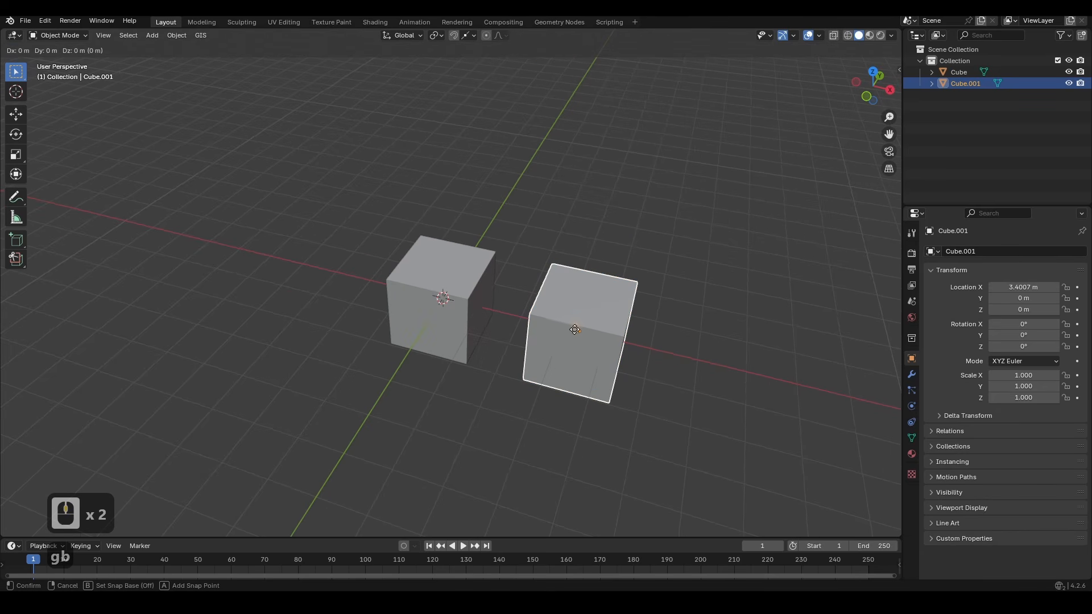
{"action": "left_click", "coordinate": [593, 276]}
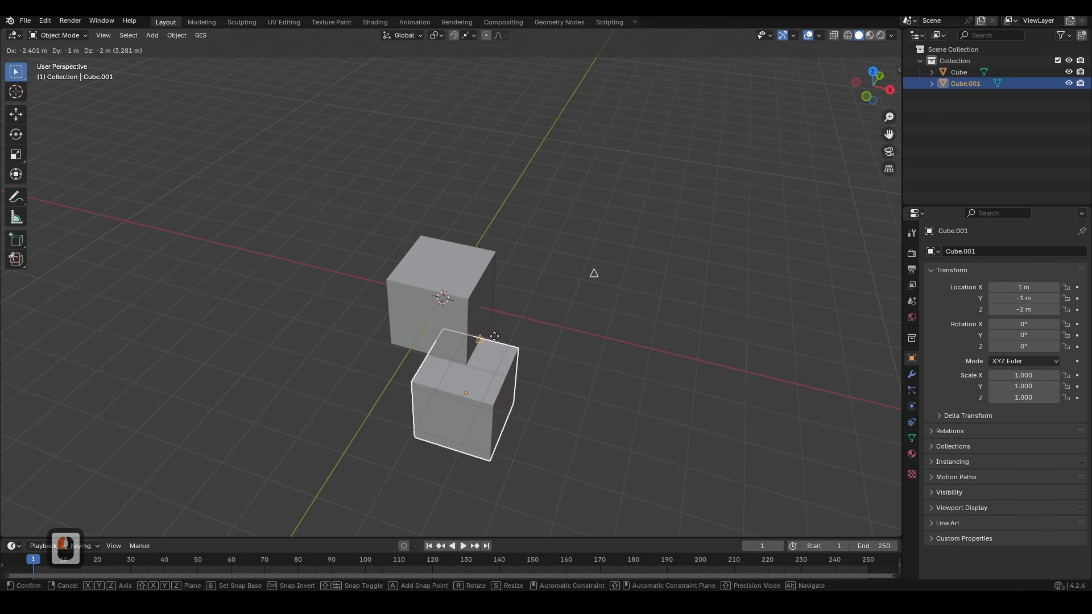
{"action": "left_click", "coordinate": [494, 336]}
{"action": "key", "text": "ctrl+z"}
Add Vertex to the snap targets and snap the duplicate cube's top back corner to the original cube's edge center, reaching X 2 m, Y -1 m
{"action": "key", "text": "ctrl+shift+Tab"}
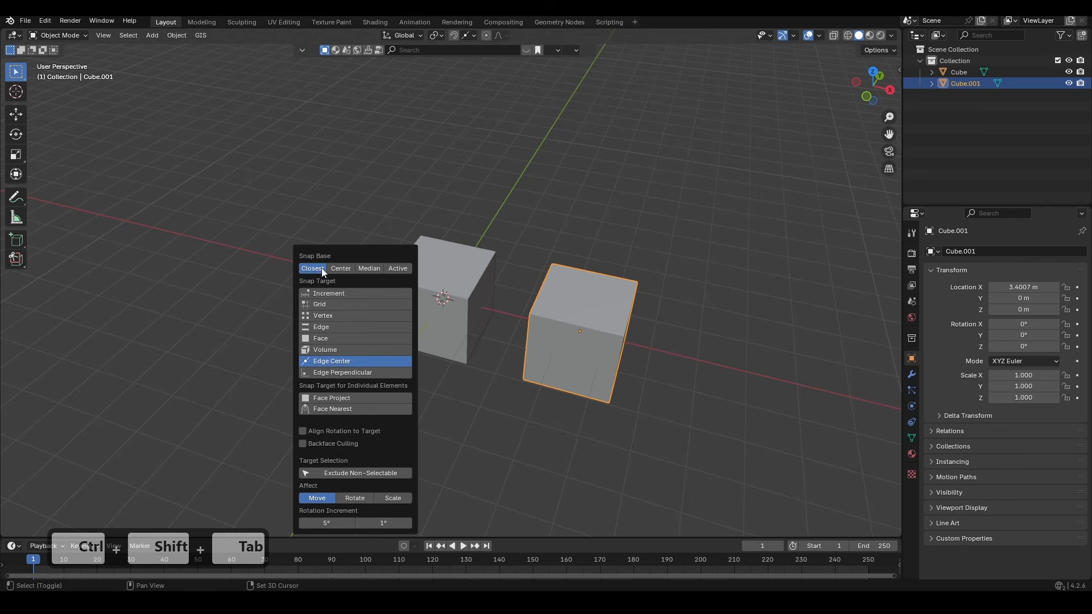
{"action": "left_click", "coordinate": [329, 315], "text": "shift"}
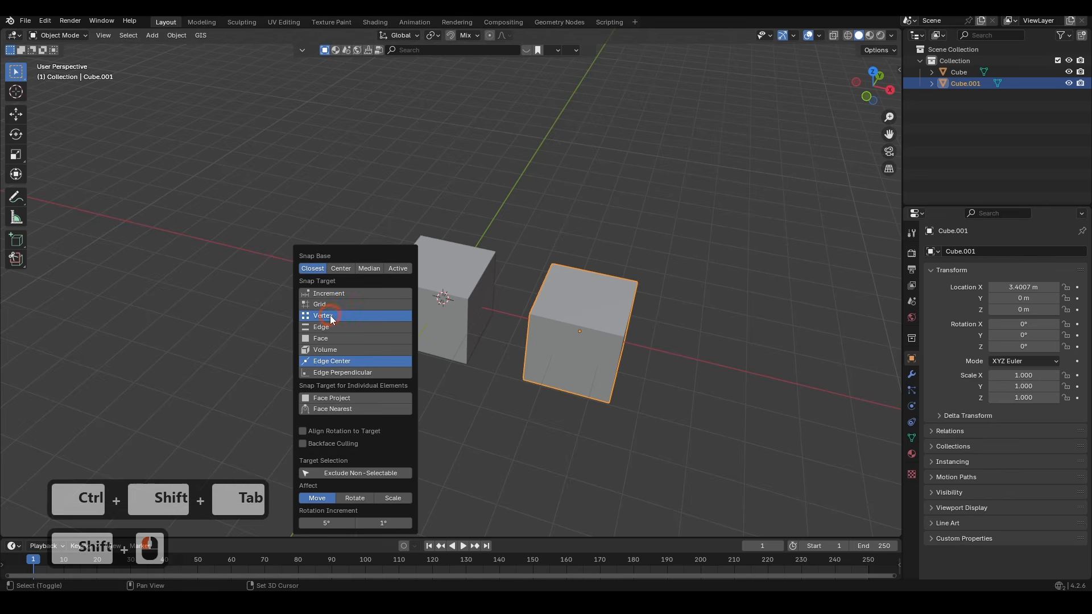
{"action": "key", "text": "Escape"}
{"action": "key", "text": "g"}
{"action": "key", "text": "b"}
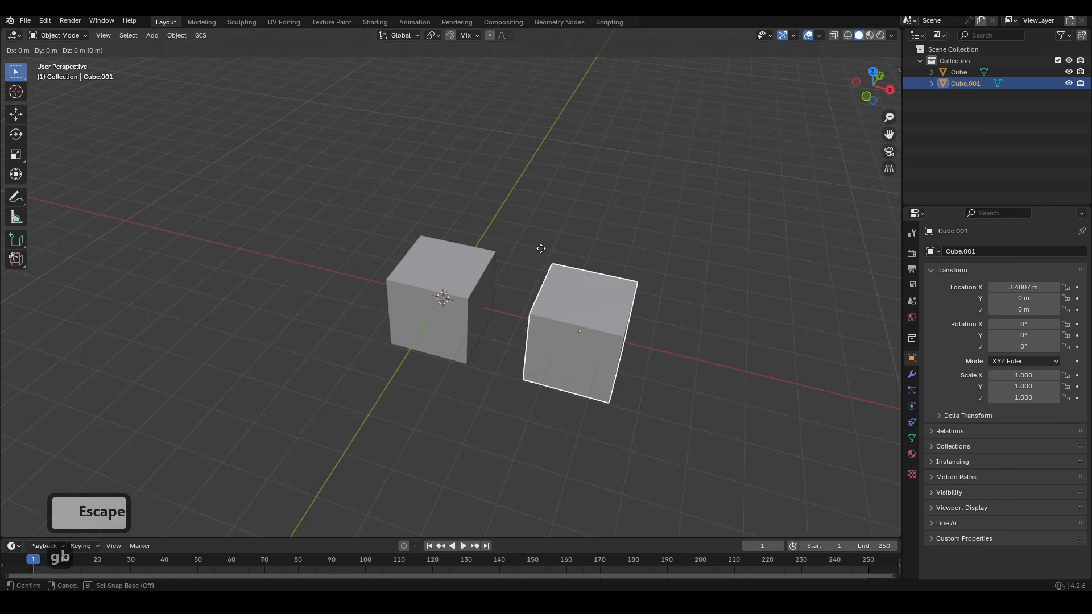
{"action": "left_click", "coordinate": [556, 263]}
{"action": "left_click", "coordinate": [488, 276]}
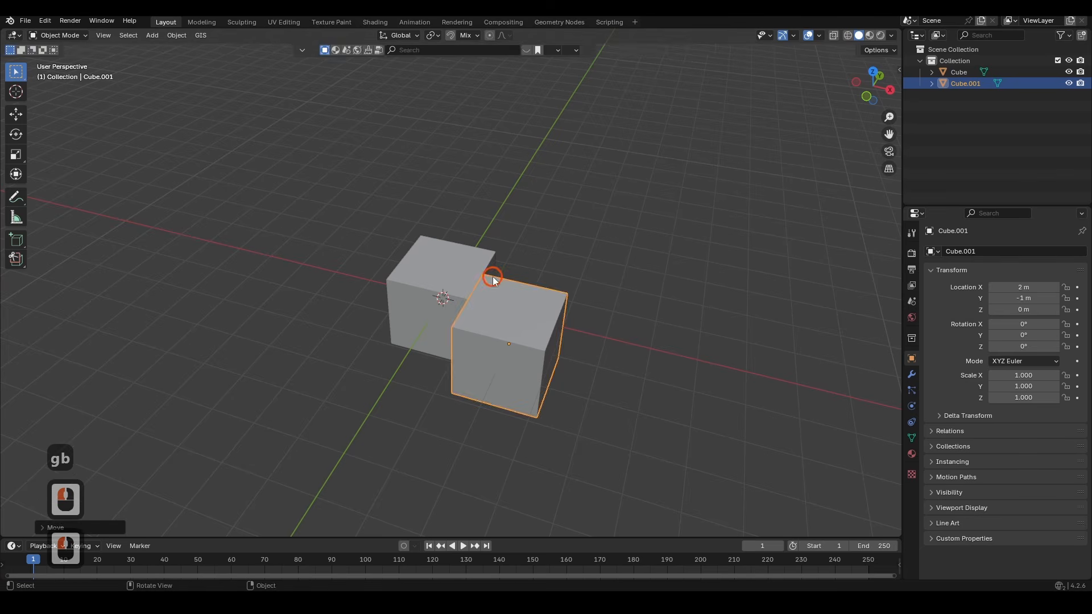
Snap the duplicate cube by its top corners to further edge centers of the original cube, ending at the upper back edge
{"action": "key", "text": "g"}
{"action": "key", "text": "b"}
{"action": "left_click", "coordinate": [486, 276]}
{"action": "left_click", "coordinate": [433, 289]}
{"action": "key", "text": "g"}
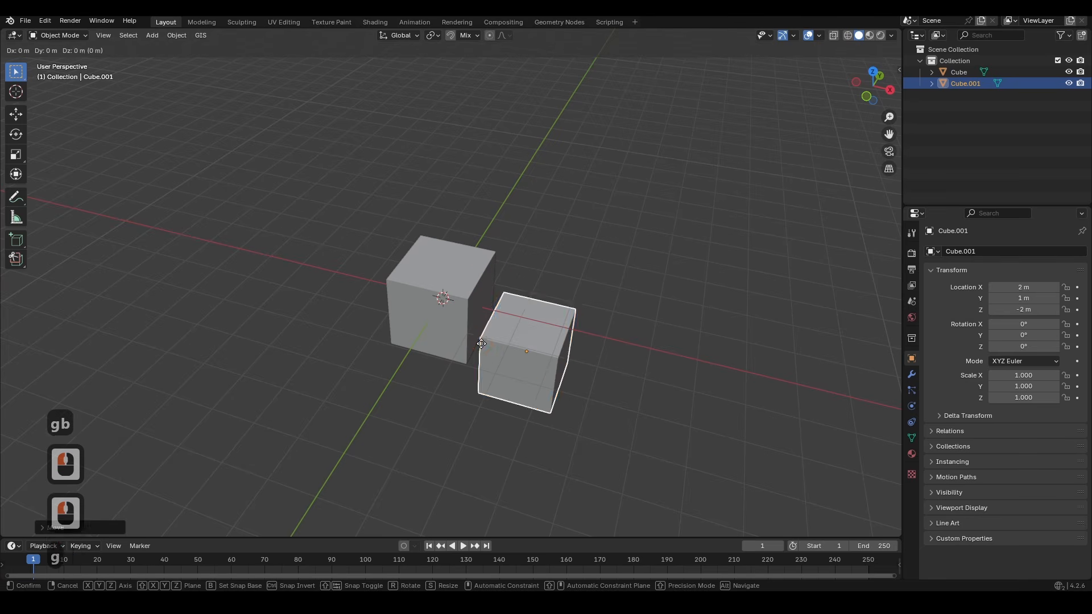
{"action": "key", "text": "b"}
{"action": "left_click", "coordinate": [481, 340]}
{"action": "left_click", "coordinate": [459, 245]}
Snap the duplicate cube's top front corner to the center of the original's lower right edge, and on to its lower front edge center
{"action": "scroll", "coordinate": [580, 308], "scroll_direction": "up", "scroll_amount": 1}
{"action": "key", "text": "g"}
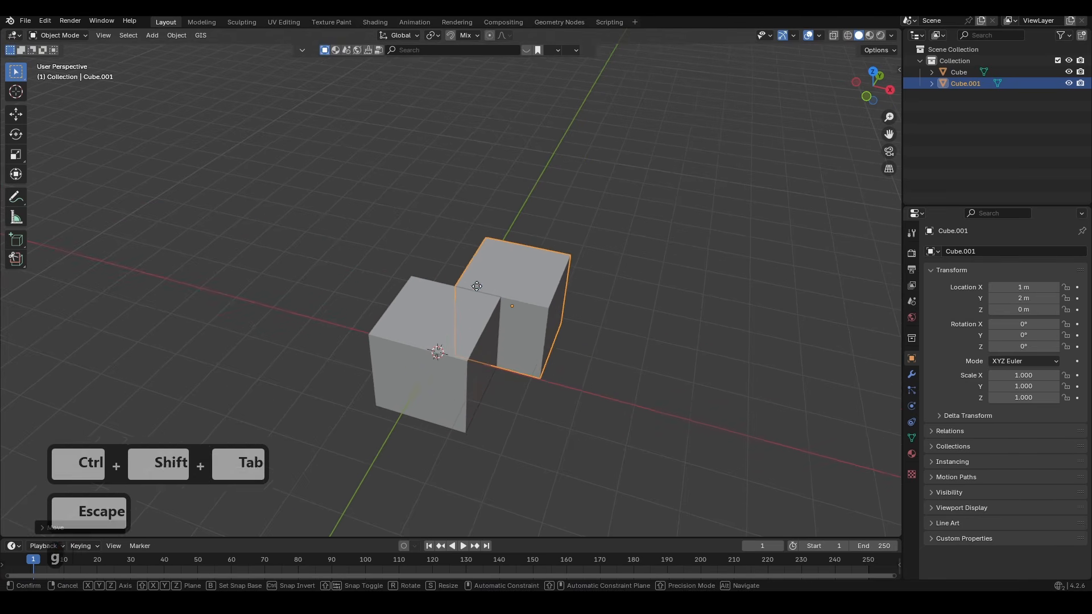
{"action": "key", "text": "b"}
{"action": "left_click", "coordinate": [459, 287]}
{"action": "left_click", "coordinate": [486, 401]}
{"action": "key", "text": "g"}
{"action": "key", "text": "b"}
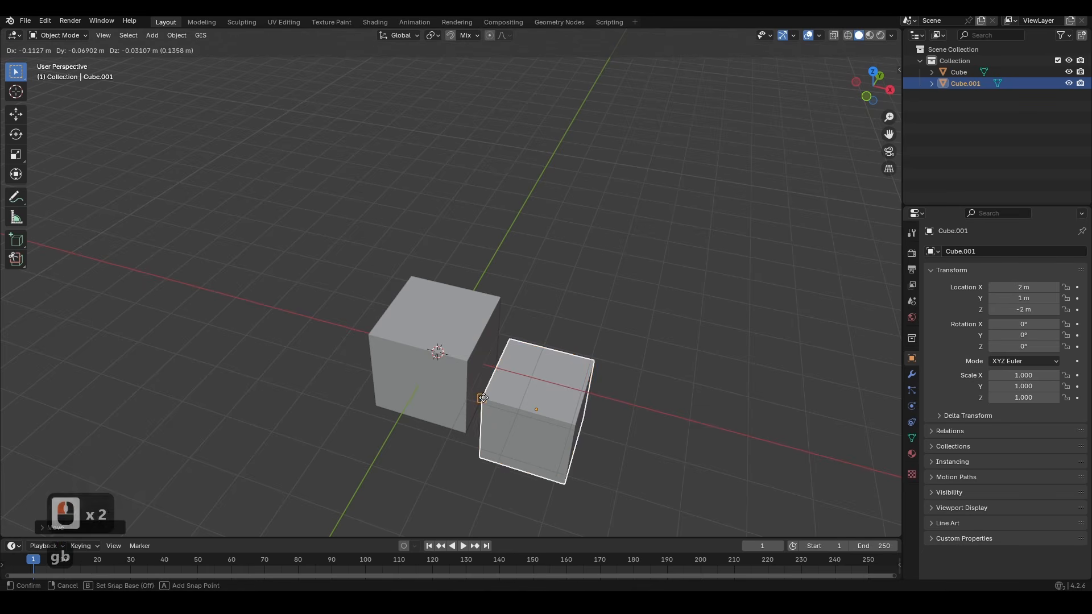
{"action": "left_click", "coordinate": [482, 398]}
{"action": "left_click", "coordinate": [426, 414]}
Snap the same corner to the original's upper right edge center, and on to its upper back edge center at X 1 m, Y 2 m, Z 0 m
{"action": "key", "text": "g"}
{"action": "key", "text": "b"}
{"action": "left_click", "coordinate": [421, 419]}
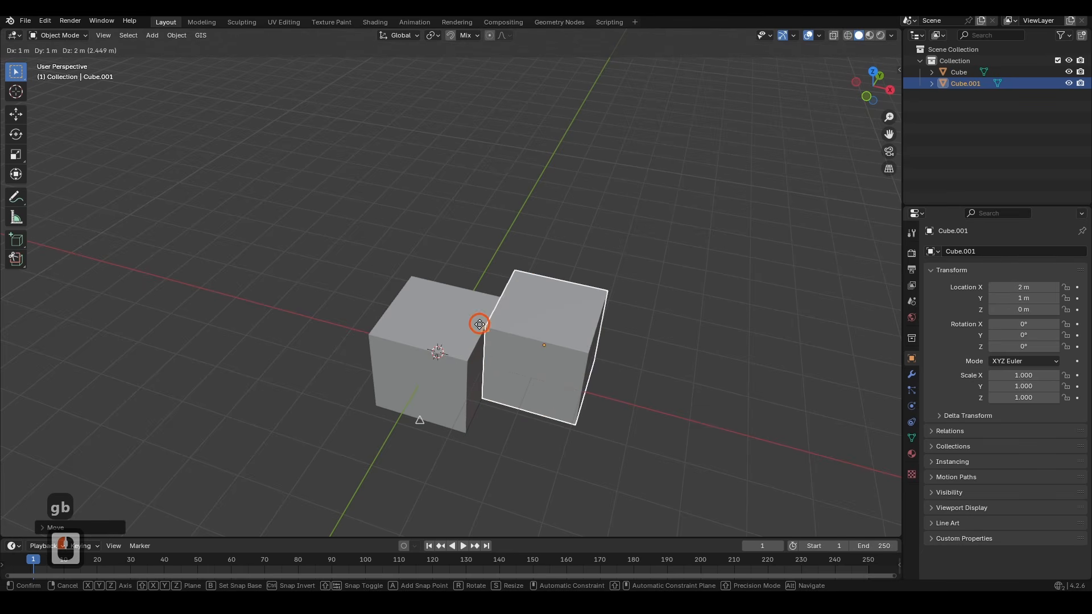
{"action": "left_click", "coordinate": [502, 318]}
{"action": "key", "text": "g"}
{"action": "key", "text": "b"}
{"action": "left_click", "coordinate": [502, 318]}
{"action": "left_click", "coordinate": [455, 288]}
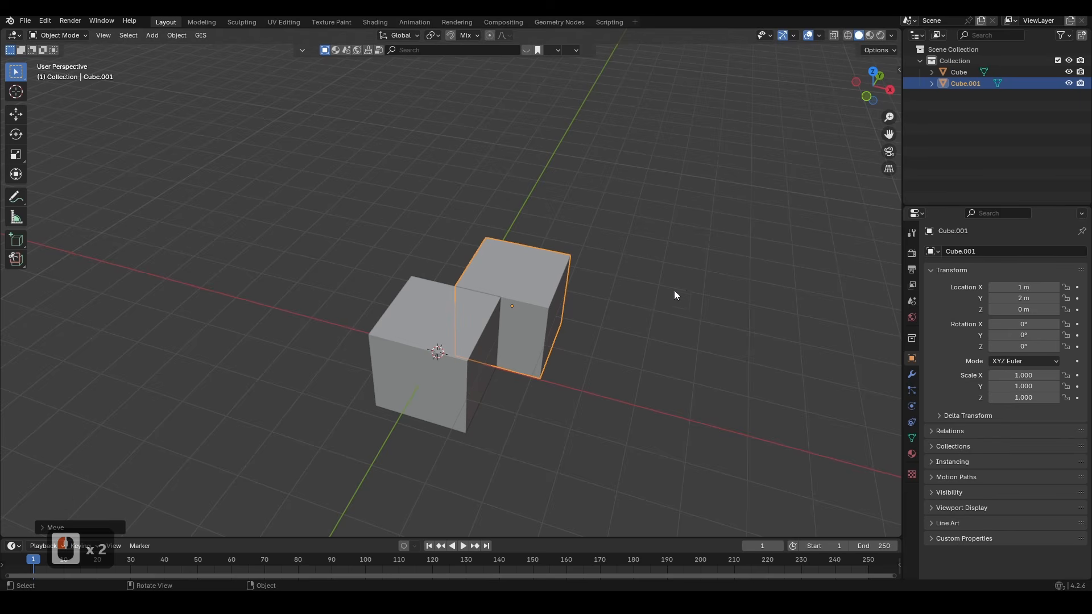
Add Edge and Face to the snap targets and move the duplicate cube with its top front corner as snap base
{"action": "key", "text": "ctrl+shift+Tab"}
{"action": "left_click", "coordinate": [685, 331], "text": "shift"}
{"action": "left_click", "coordinate": [684, 343], "text": "shift"}
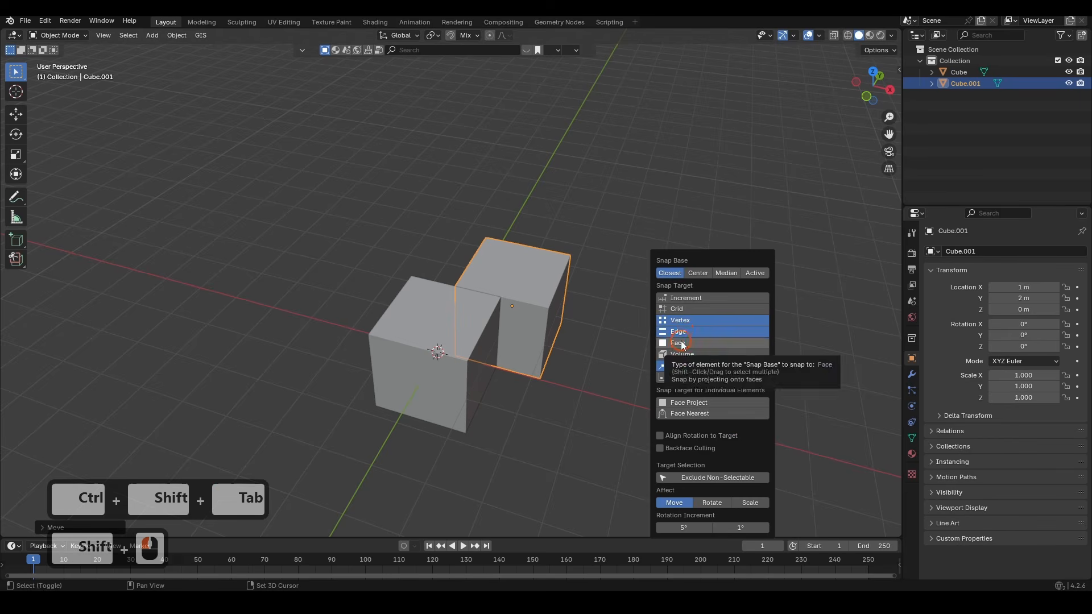
{"action": "key", "text": "Escape"}
{"action": "key", "text": "g"}
{"action": "key", "text": "b"}
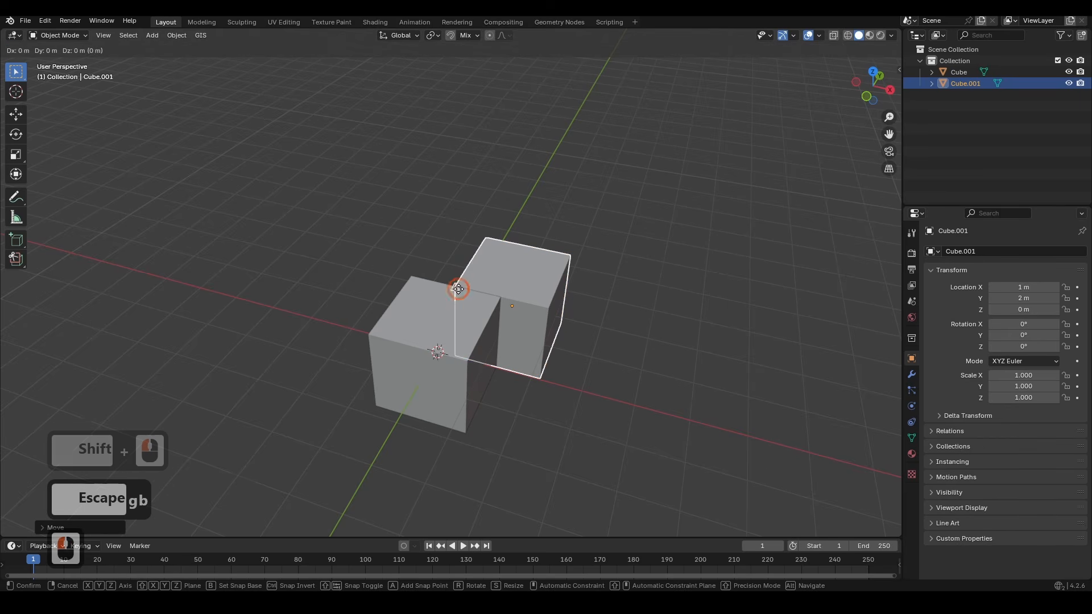
{"action": "left_click", "coordinate": [454, 294]}
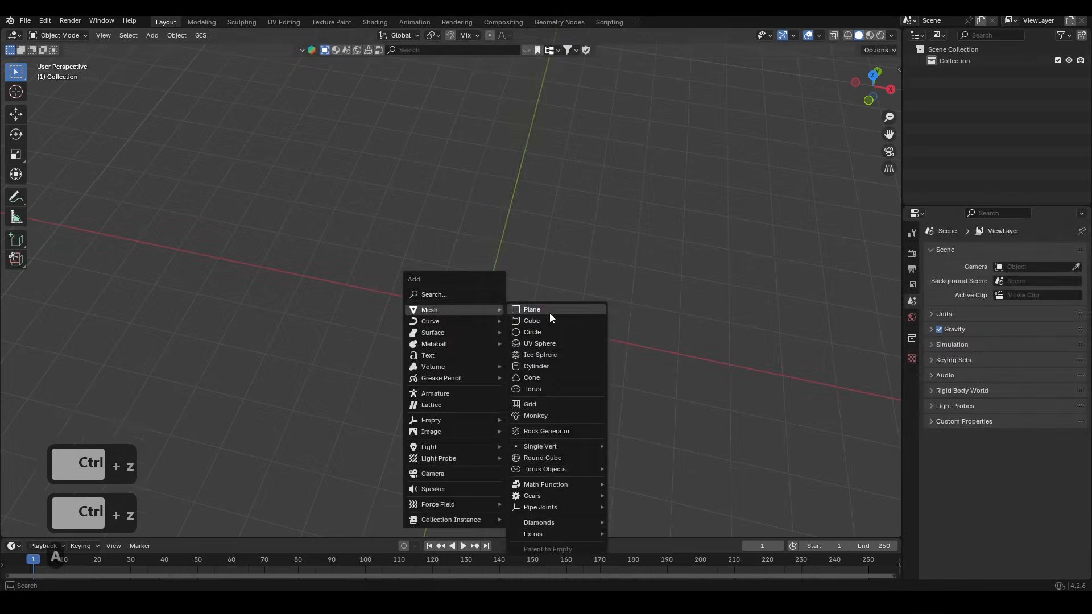
Add a plane to the empty scene and move it along the X axis in the positive direction
{"action": "left_click", "coordinate": [549, 312]}
{"action": "key", "text": "g"}
{"action": "middle_click_drag", "start_coordinate": [497, 346], "coordinate": [689, 355]}
{"action": "right_click", "coordinate": [555, 349]}
{"action": "key", "text": "g"}
{"action": "left_click", "coordinate": [689, 354]}
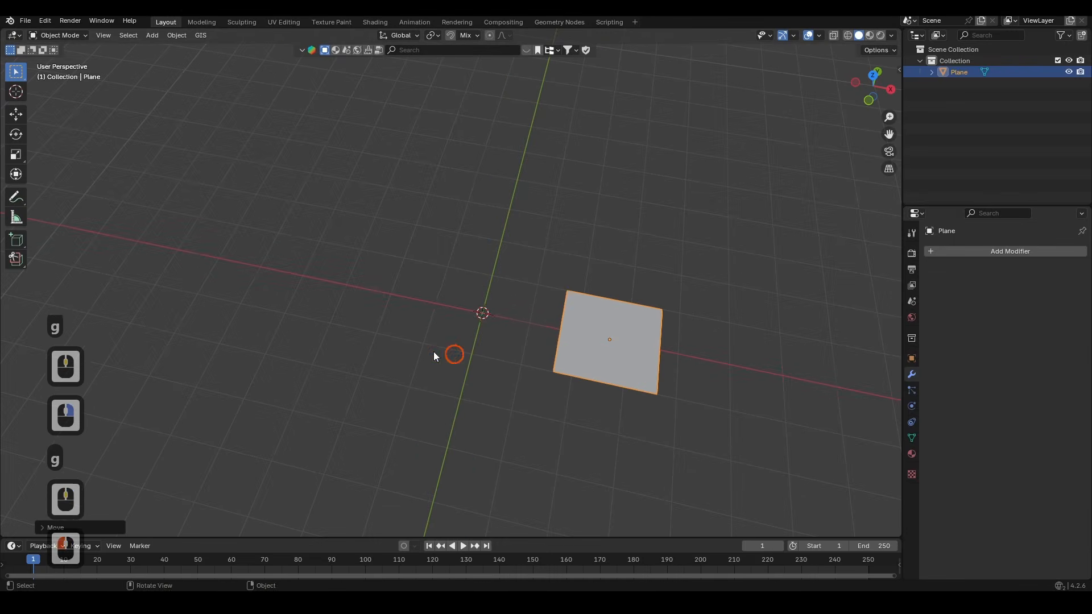
Add a cube and move it about 2 m along the X axis in the negative direction, away from the plane
{"action": "key", "text": "shift+a"}
{"action": "mouse_move", "coordinate": [456, 336]}
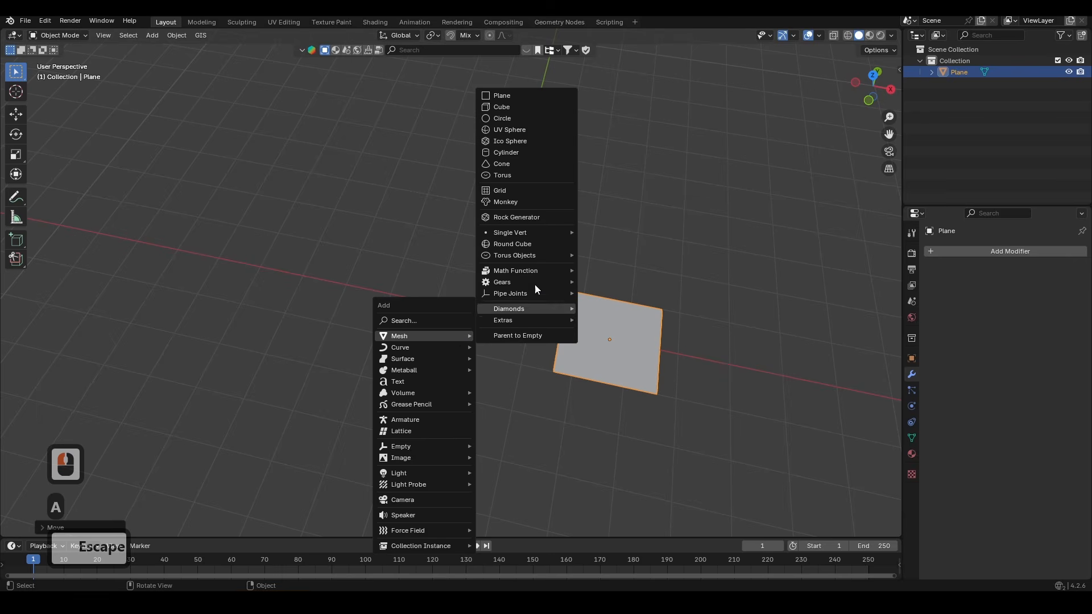
{"action": "left_click", "coordinate": [531, 111]}
{"action": "key", "text": "g"}
{"action": "middle_click_drag", "start_coordinate": [596, 405], "coordinate": [398, 358]}
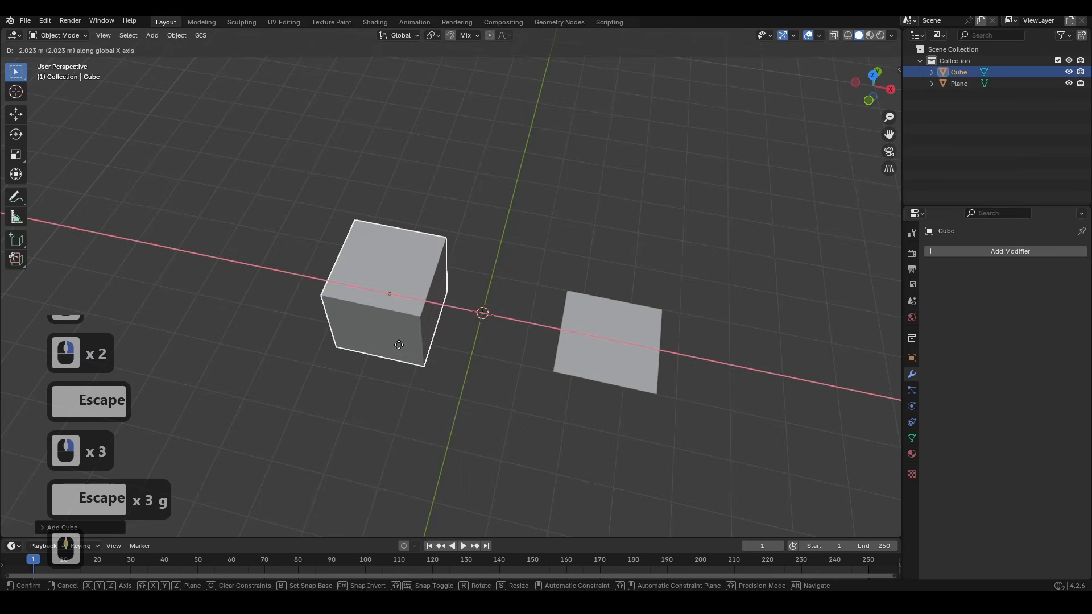
{"action": "left_click", "coordinate": [366, 354]}
Cut both diagonals across the cube's top face with the Knife tool in Edit Mode
{"action": "middle_click_drag", "start_coordinate": [622, 348], "coordinate": [638, 397], "text": "shift"}
{"action": "middle_click_drag", "start_coordinate": [638, 397], "coordinate": [639, 375]}
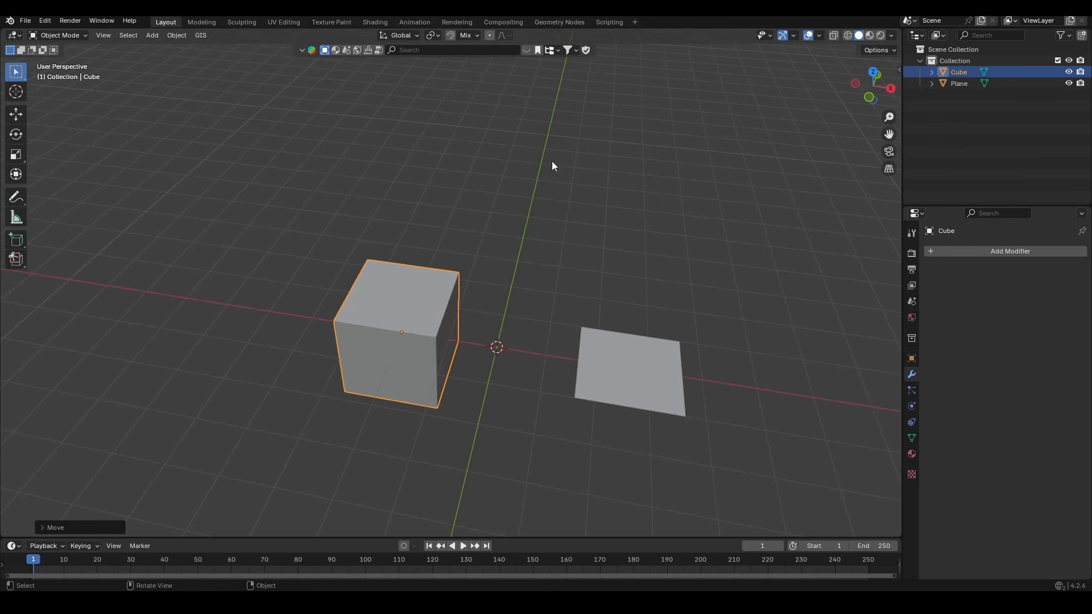
{"action": "left_click", "coordinate": [390, 313]}
{"action": "key", "text": "Tab"}
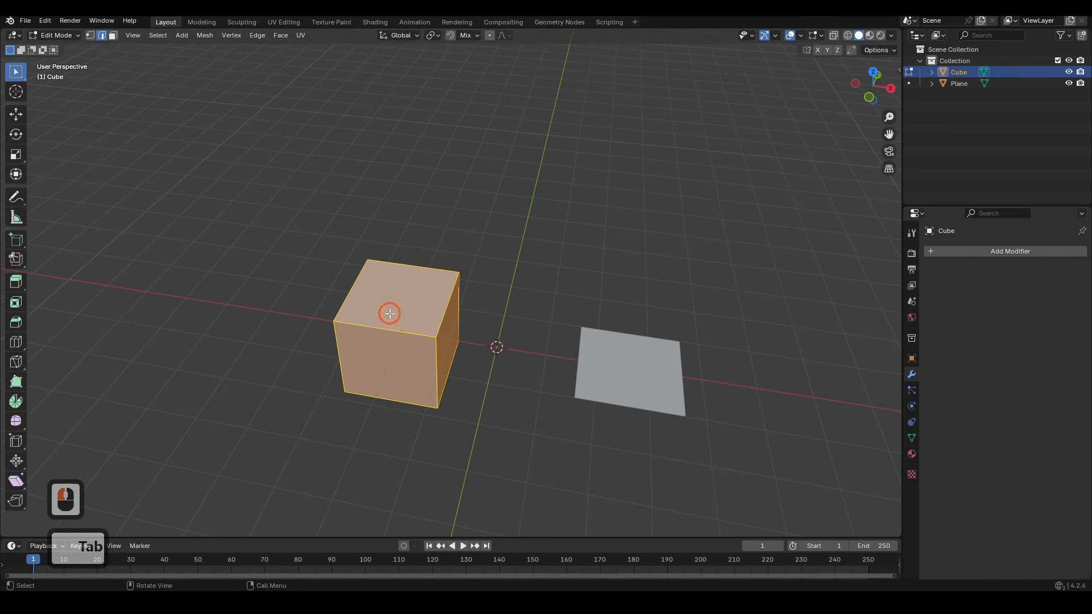
{"action": "key", "text": "k"}
{"action": "left_click", "coordinate": [333, 321]}
{"action": "left_click", "coordinate": [459, 273]}
{"action": "right_click", "coordinate": [459, 270]}
{"action": "left_click", "coordinate": [367, 260]}
{"action": "left_click", "coordinate": [436, 338]}
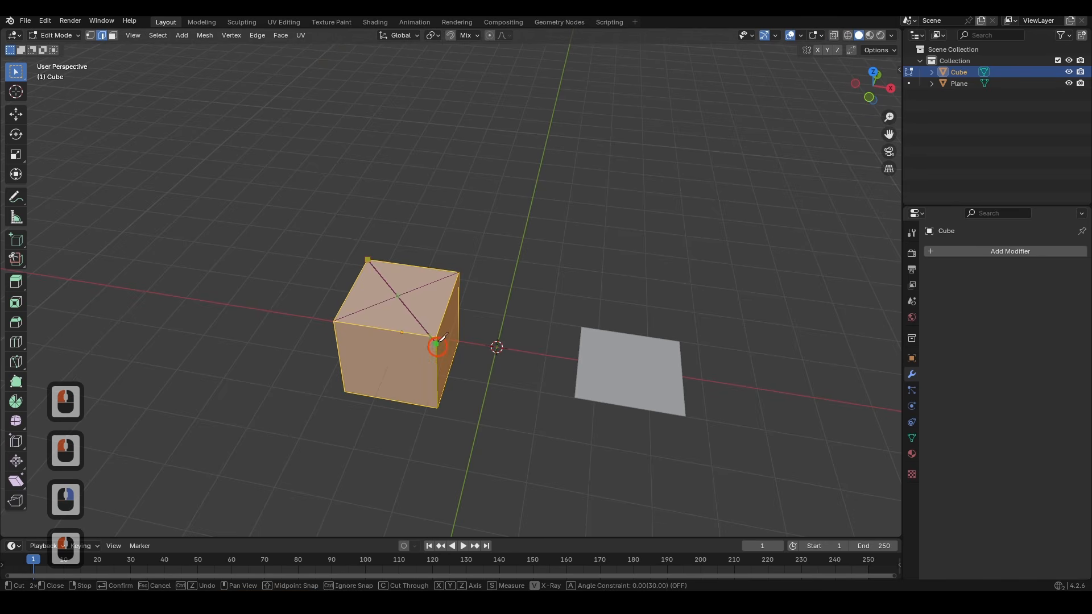
{"action": "right_click", "coordinate": [437, 340]}
{"action": "key", "text": "space"}
Raise the vertex where the diagonals cross along the Z axis to form a low pyramid roof
{"action": "key", "text": "1"}
{"action": "left_click", "coordinate": [401, 297]}
{"action": "key", "text": "g"}
{"action": "key", "text": "z"}
{"action": "left_click", "coordinate": [417, 270]}
Select the cube's entire mesh in face mode and rotate it around the Z axis
{"action": "key", "text": "3"}
{"action": "key", "text": "a"}
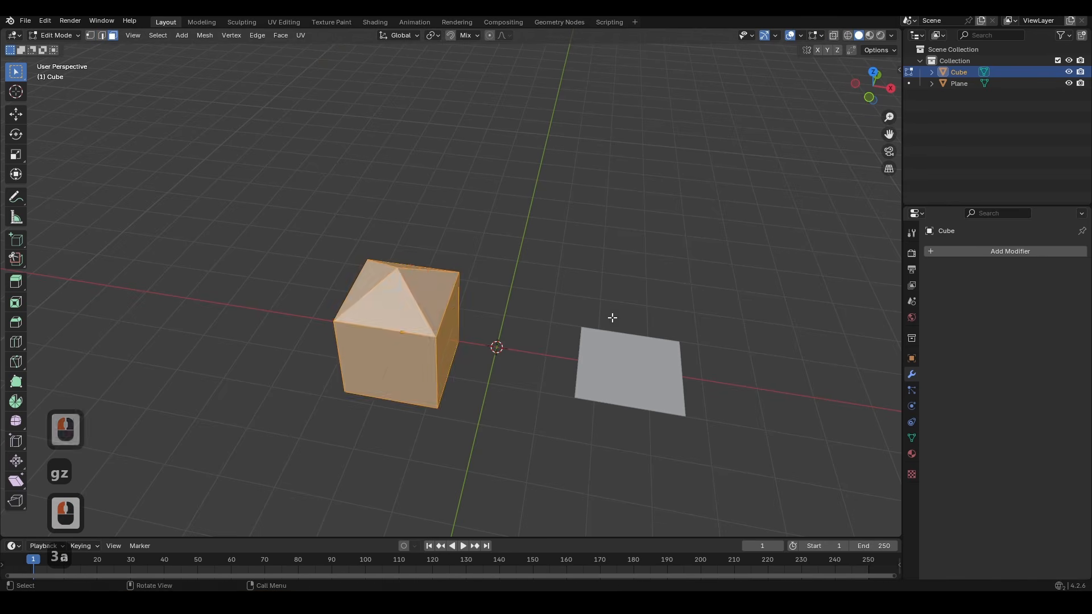
{"action": "key", "text": "r"}
{"action": "key", "text": "z"}
{"action": "left_click", "coordinate": [514, 408]}
Return to Object Mode and move the cube within the XY plane, away from the plane object
{"action": "key", "text": "Tab"}
{"action": "key", "text": "g"}
{"action": "key", "text": "shift+z"}
{"action": "left_click", "coordinate": [437, 309]}
Select the plane, make Face the only snap target and enable Align Rotation to Target
{"action": "middle_click_drag", "start_coordinate": [451, 303], "coordinate": [430, 336], "text": "shift"}
{"action": "scroll", "coordinate": [431, 338], "scroll_direction": "up", "scroll_amount": 1}
{"action": "middle_click_drag", "start_coordinate": [432, 339], "coordinate": [449, 342]}
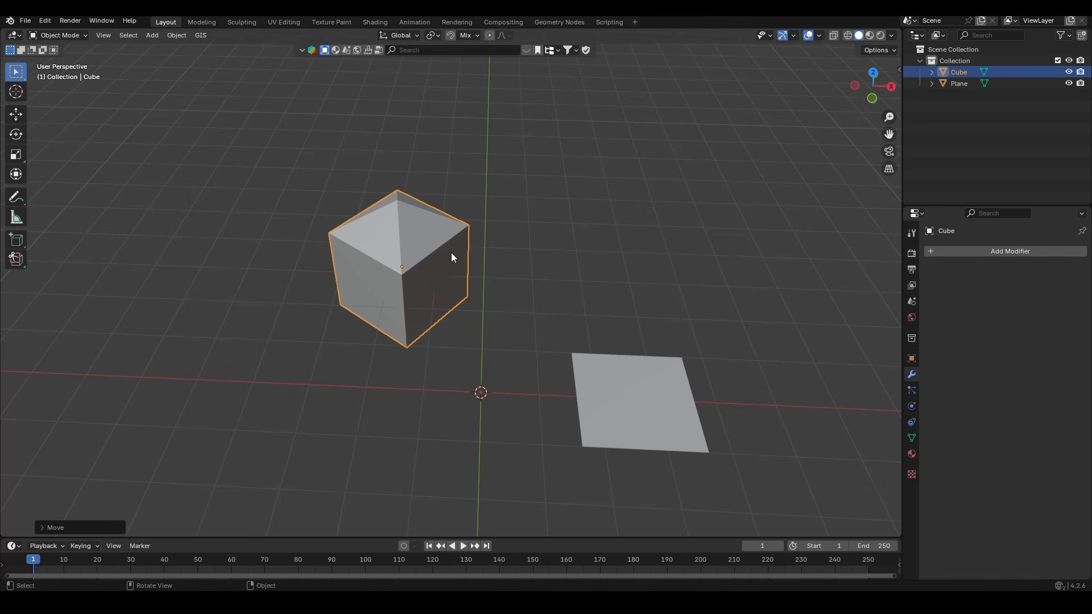
{"action": "key", "text": "Escape"}
{"action": "left_click", "coordinate": [621, 266]}
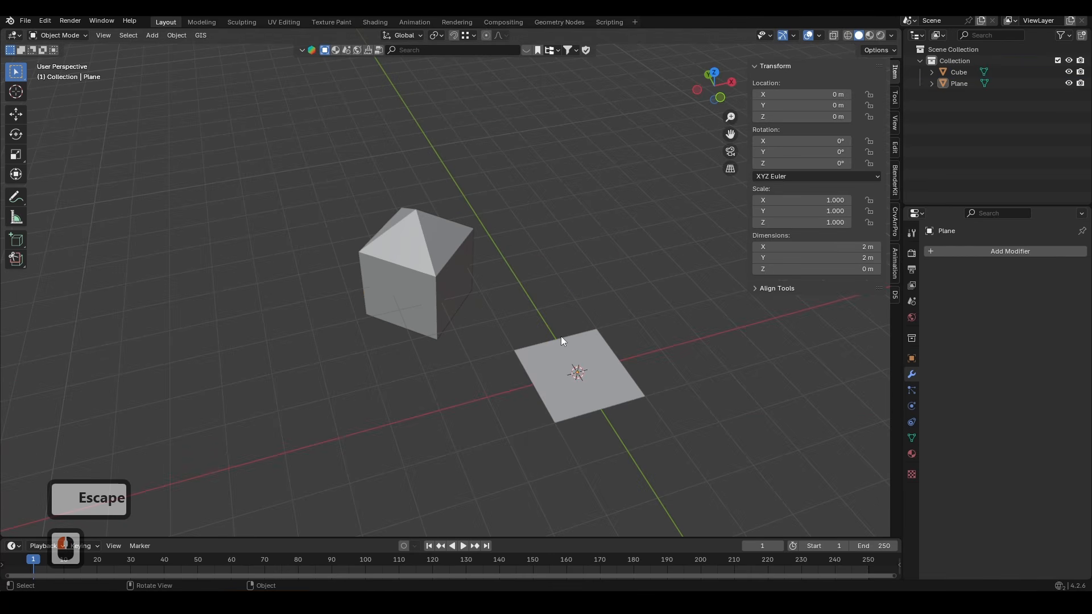
{"action": "left_click", "coordinate": [597, 340]}
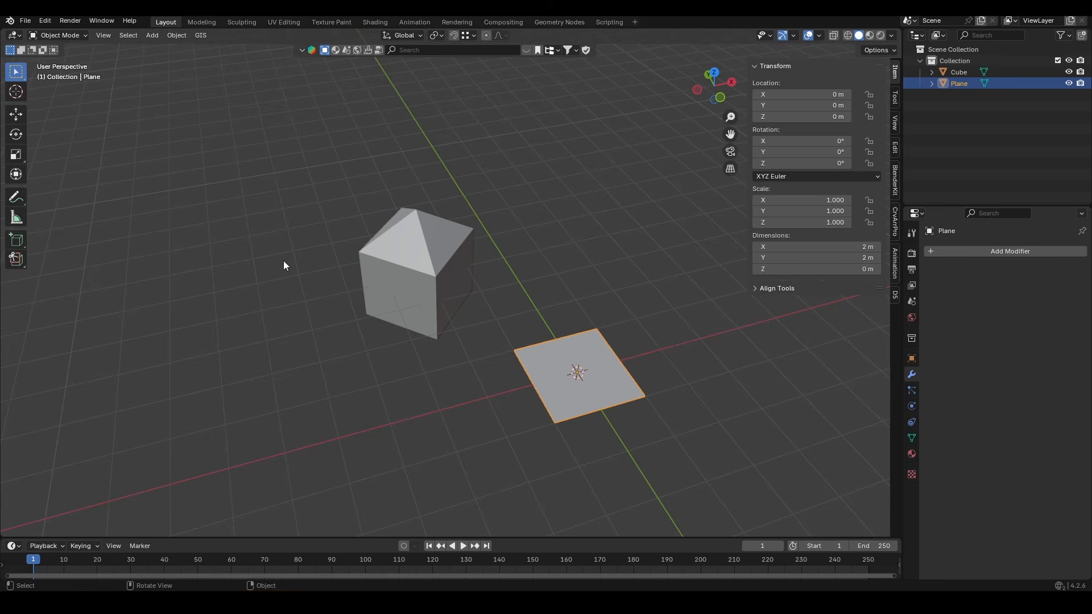
{"action": "key", "text": "ctrl+shift+Tab"}
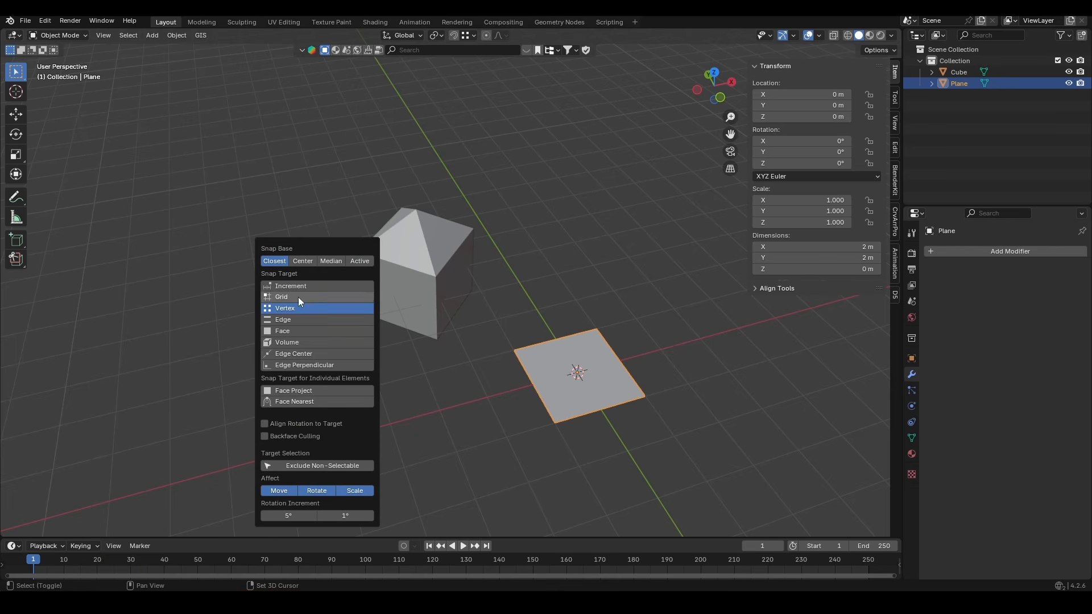
{"action": "left_click", "coordinate": [285, 334], "text": "shift"}
{"action": "left_click", "coordinate": [284, 308], "text": "shift"}
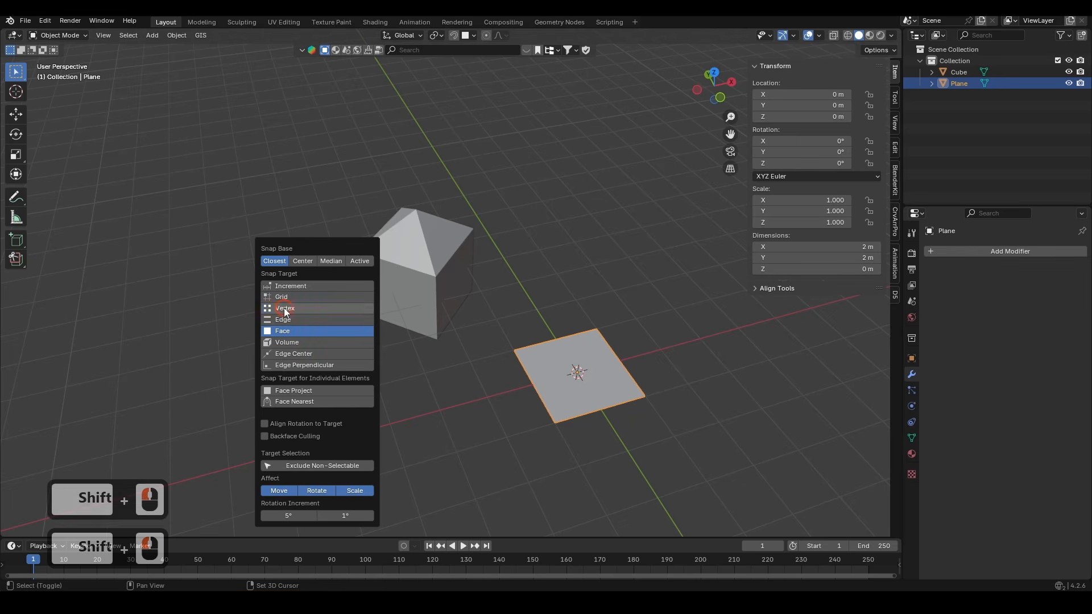
{"action": "left_click", "coordinate": [286, 424], "text": "shift"}
{"action": "key", "text": "Escape"}
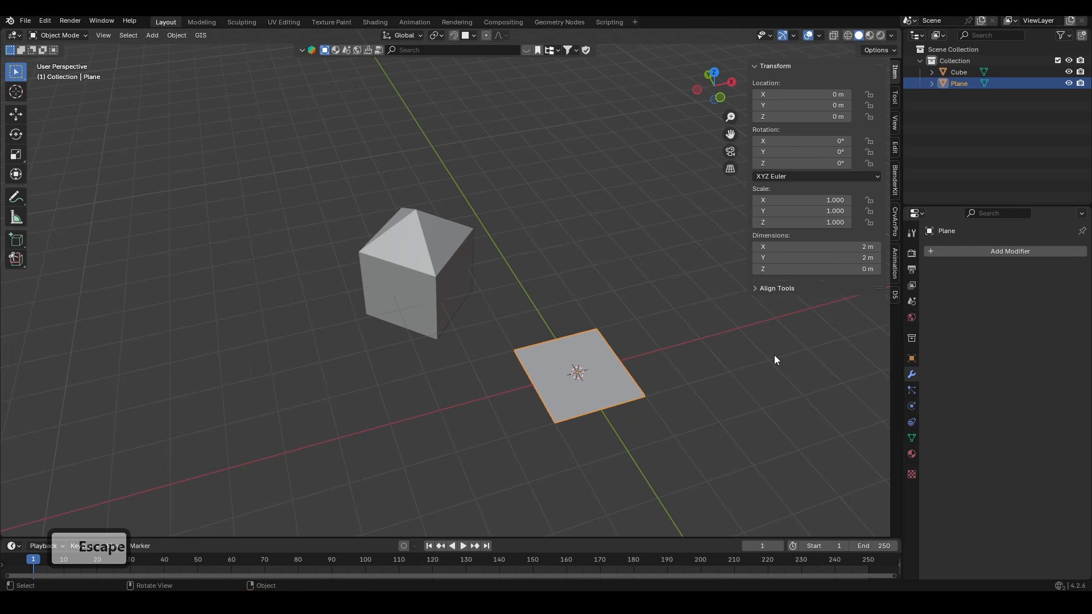
Snap the plane onto the cube's sloped roof face near X -2.02 m, Y 3.09 m, Z 1.32 m, and move it again with snapping
{"action": "key", "text": "g"}
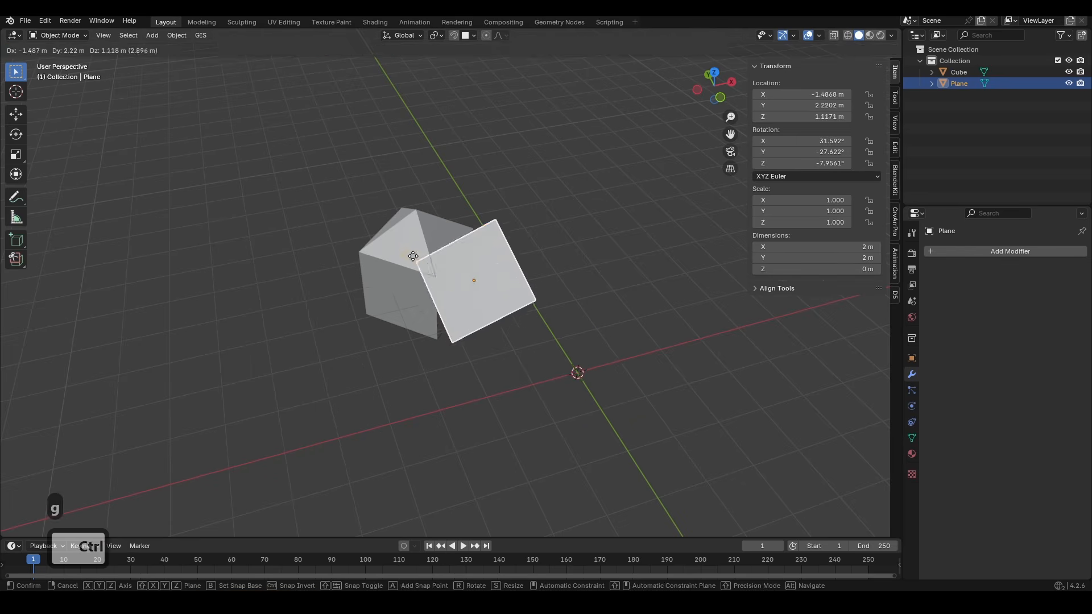
{"action": "left_click", "coordinate": [383, 236]}
{"action": "scroll", "coordinate": [398, 230], "scroll_direction": "up", "scroll_amount": 4}
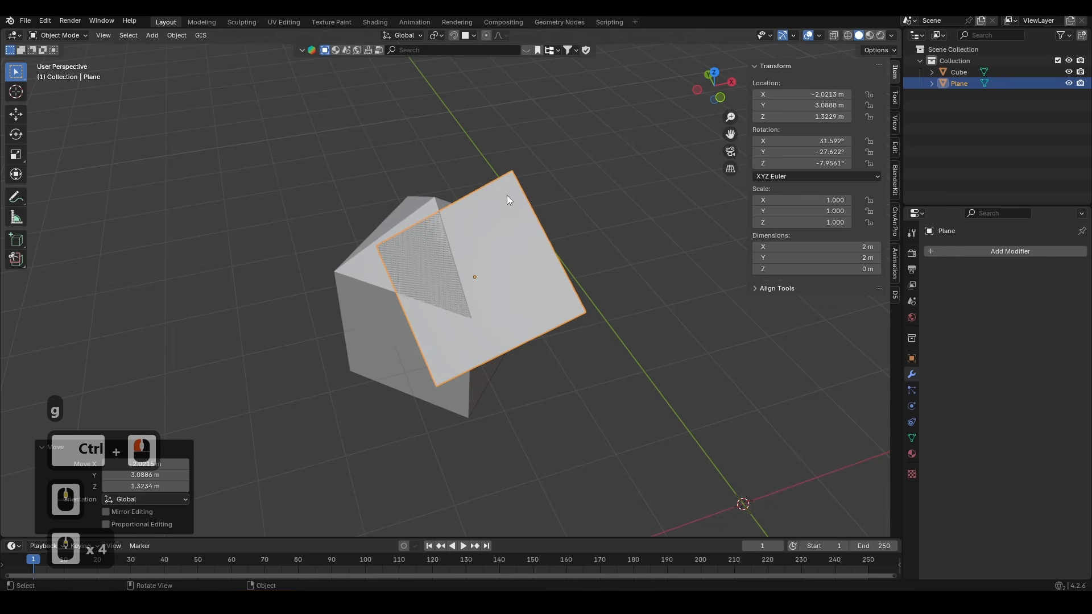
{"action": "middle_click_drag", "start_coordinate": [459, 332], "coordinate": [473, 330]}
{"action": "scroll", "coordinate": [439, 296], "scroll_direction": "down", "scroll_amount": 1}
{"action": "key", "text": "g"}
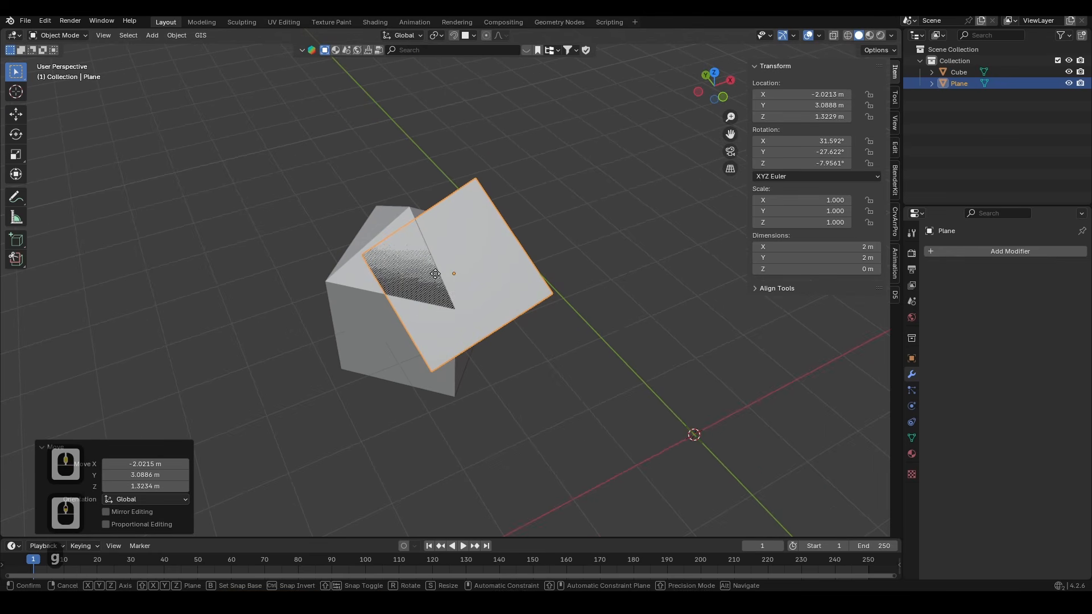
{"action": "left_click", "coordinate": [471, 412], "text": "ctrl"}
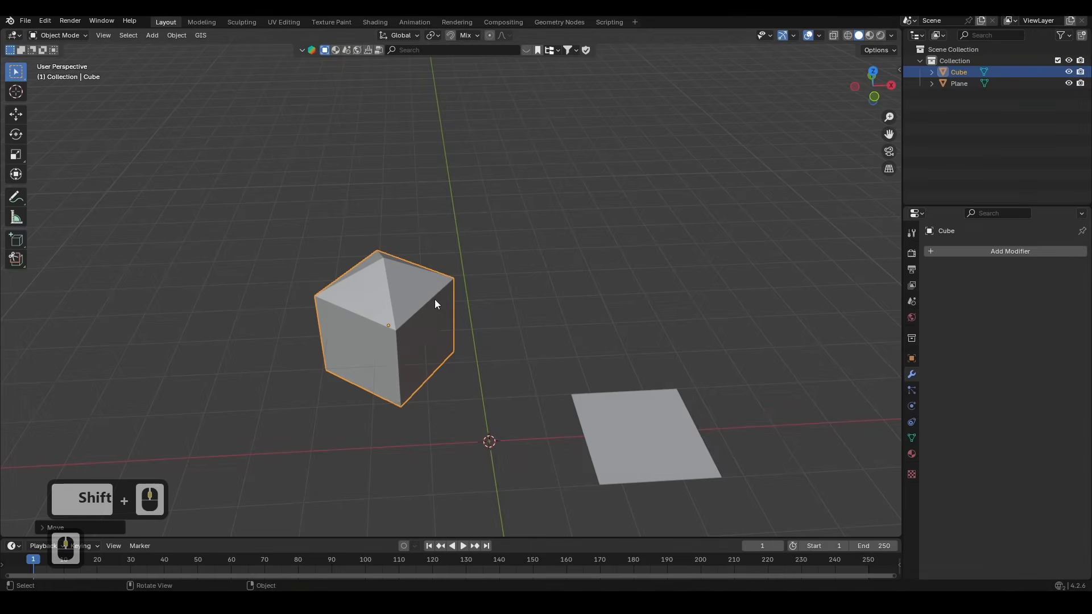
Select the plane, add Vertex alongside Face as a snap target and make snapping affect Move, Rotate and Scale
{"action": "middle_click_drag", "start_coordinate": [436, 301], "coordinate": [432, 334]}
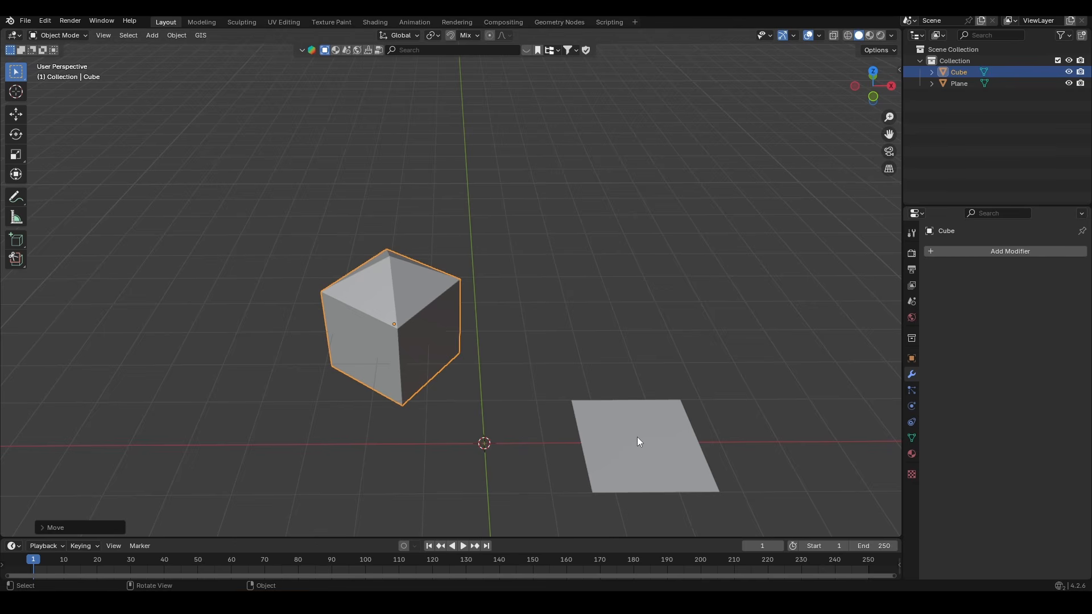
{"action": "left_click", "coordinate": [641, 468]}
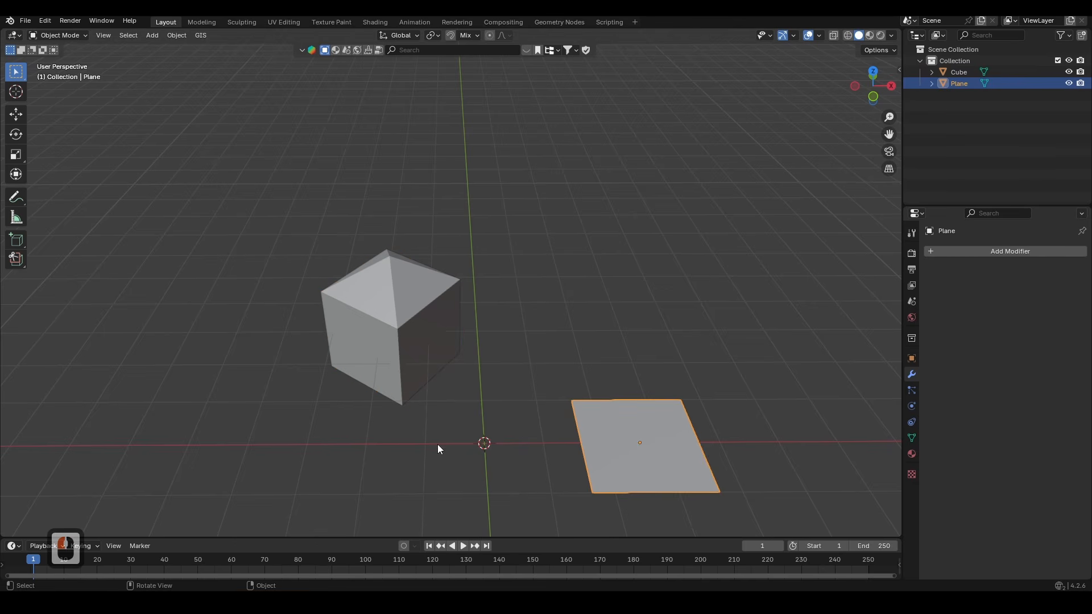
{"action": "key", "text": "ctrl+shift+Tab"}
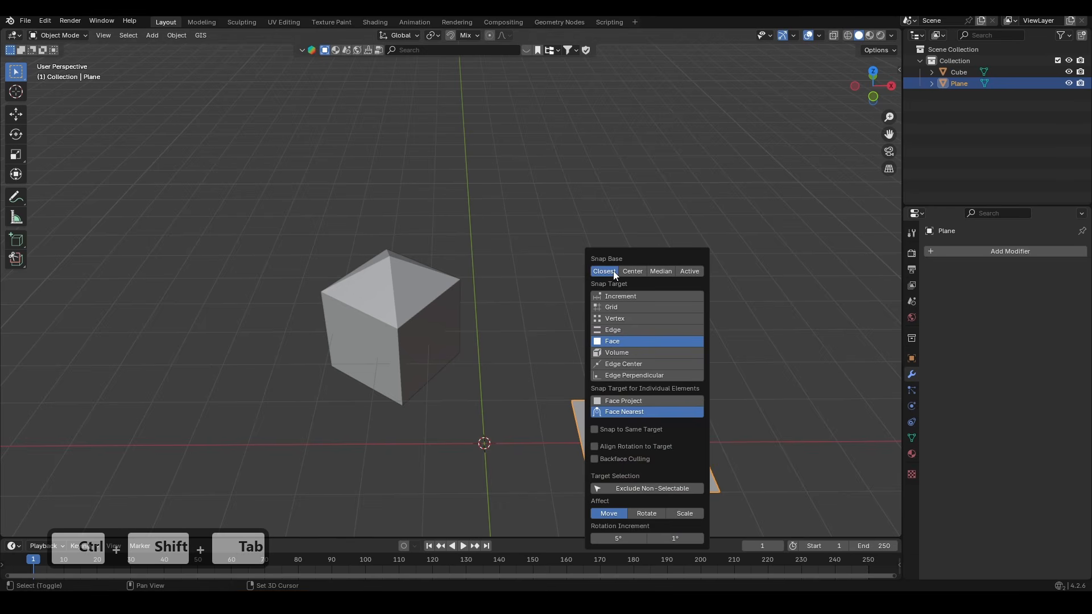
{"action": "left_click", "coordinate": [652, 320], "text": "shift"}
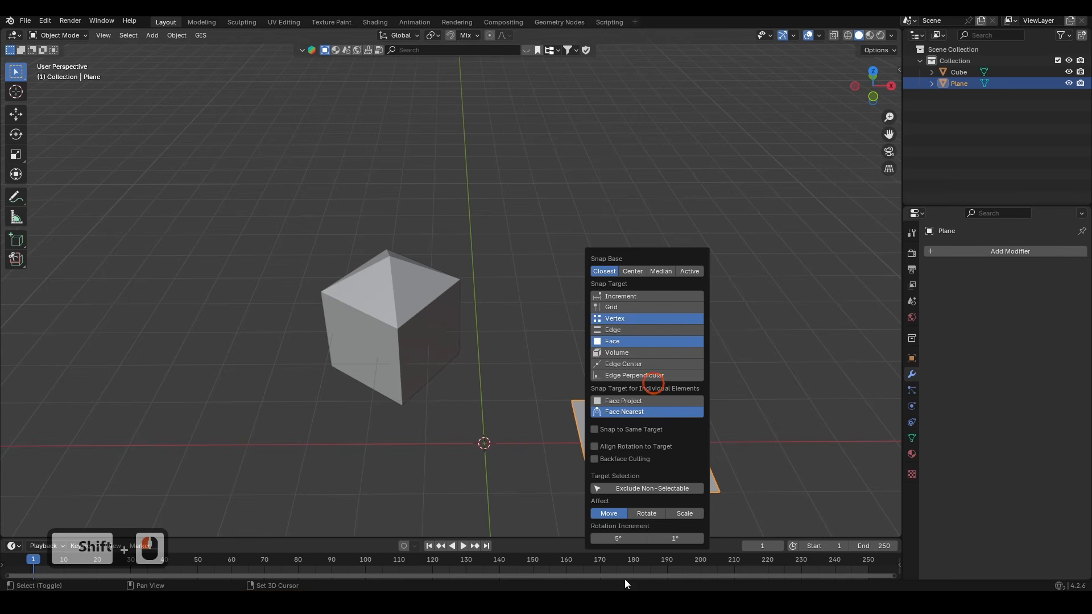
{"action": "key", "text": "ctrl+shift+Tab"}
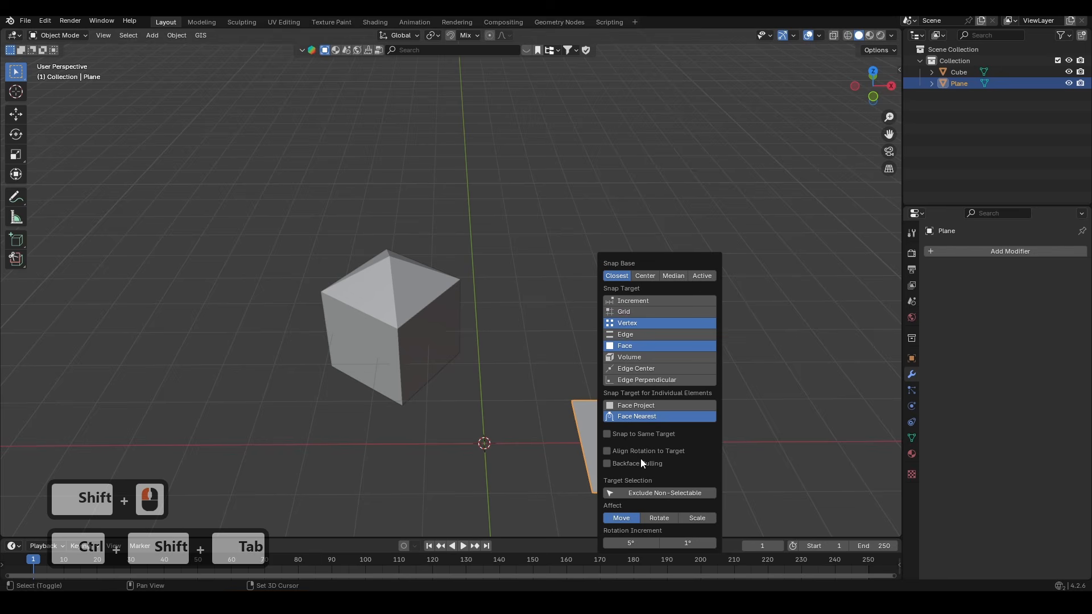
{"action": "left_click", "coordinate": [699, 516], "text": "shift"}
{"action": "key", "text": "Escape"}
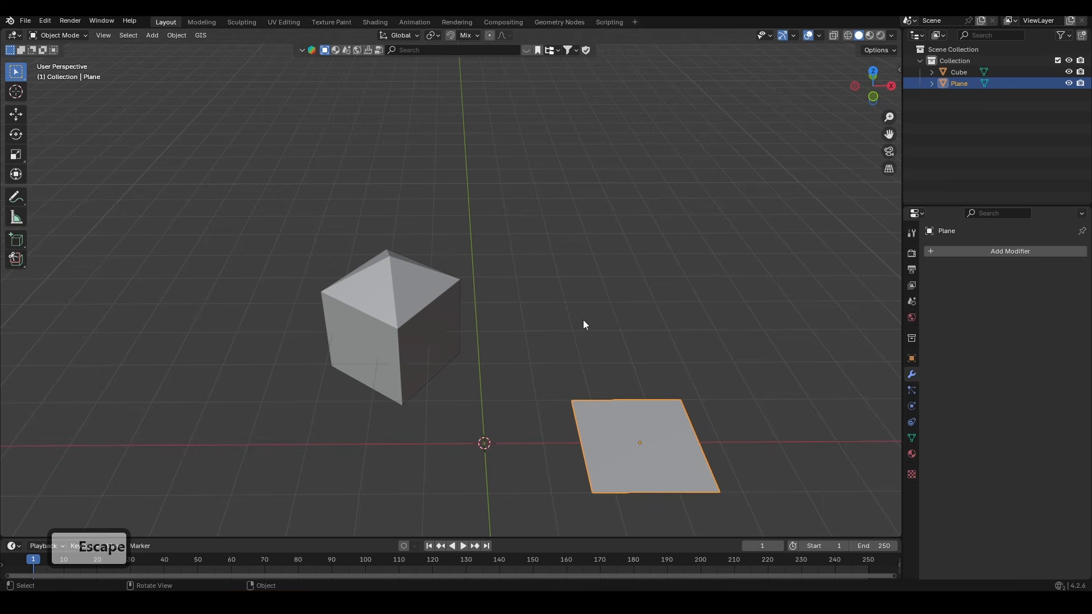
Place the 3D cursor on the cube's front roof corner and snap the plane's nearest corner there, using that corner as snap base
{"action": "right_click_drag", "start_coordinate": [560, 310], "coordinate": [408, 322], "text": "shift"}
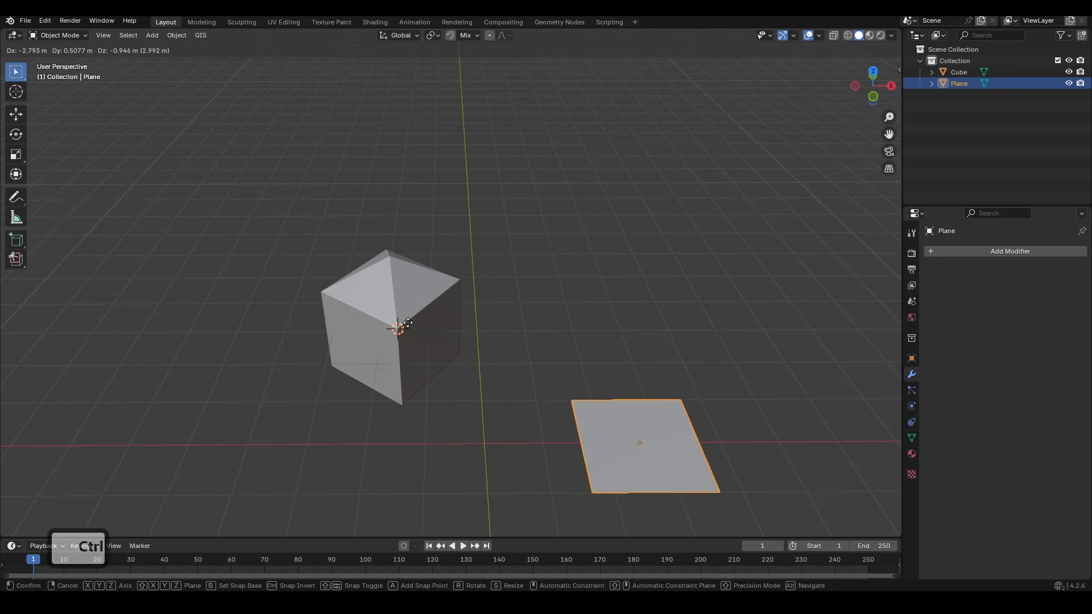
{"action": "right_click_drag", "start_coordinate": [407, 322], "coordinate": [407, 322], "text": "ctrl"}
{"action": "key", "text": "g"}
{"action": "key", "text": "b"}
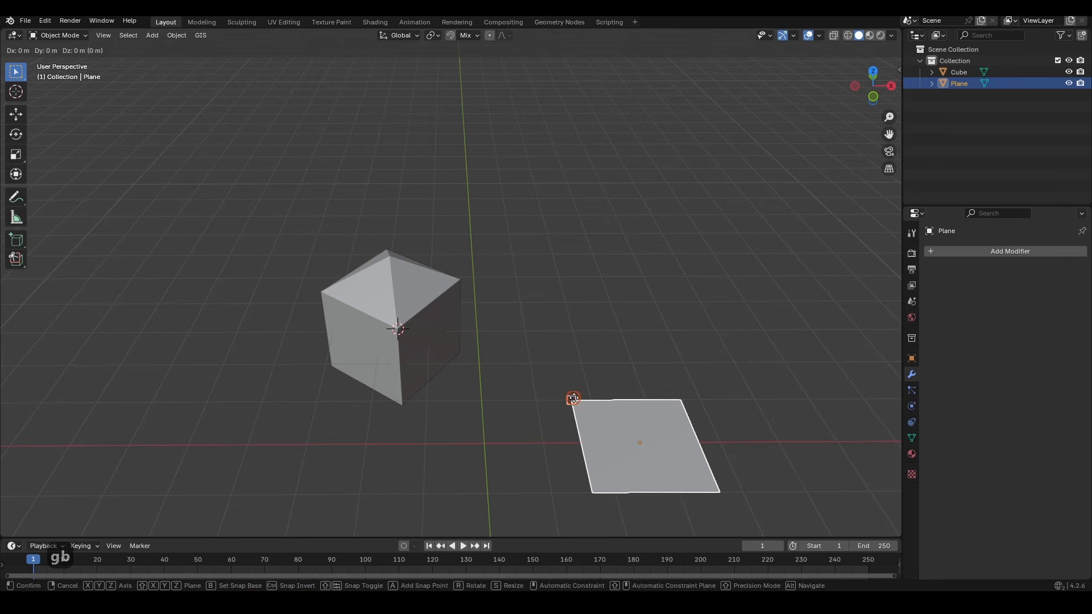
{"action": "left_click", "coordinate": [573, 398]}
{"action": "left_click", "coordinate": [397, 332]}
{"action": "scroll", "coordinate": [427, 311], "scroll_direction": "up", "scroll_amount": 3}
{"action": "middle_click_drag", "start_coordinate": [449, 308], "coordinate": [495, 300], "text": "shift"}
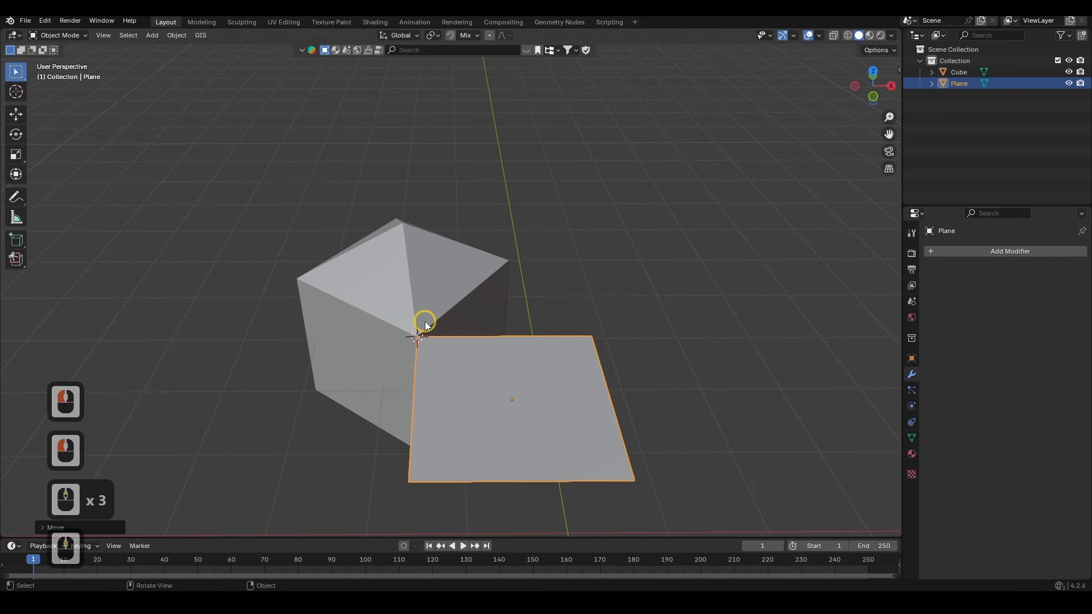
Set the transform pivot point to 3D Cursor
{"action": "key", "text": "period"}
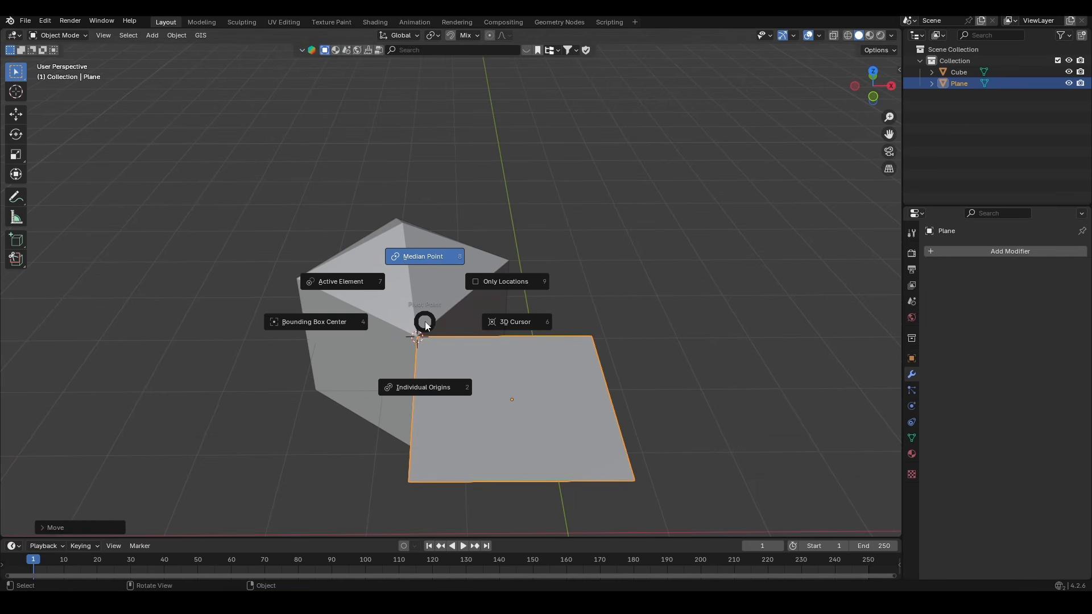
{"action": "key", "text": "Escape"}
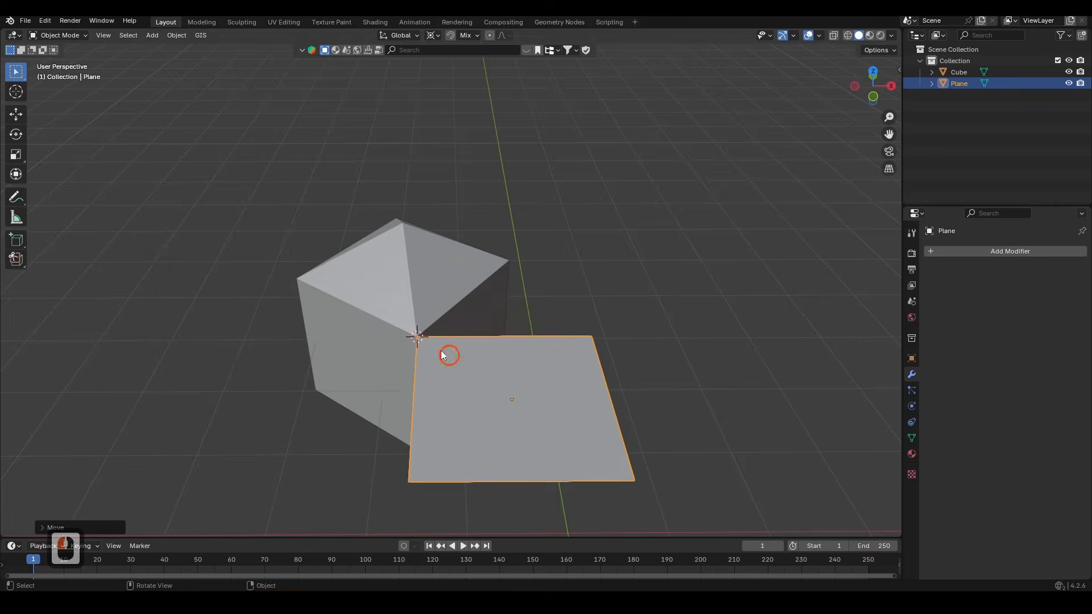
{"action": "key", "text": "period"}
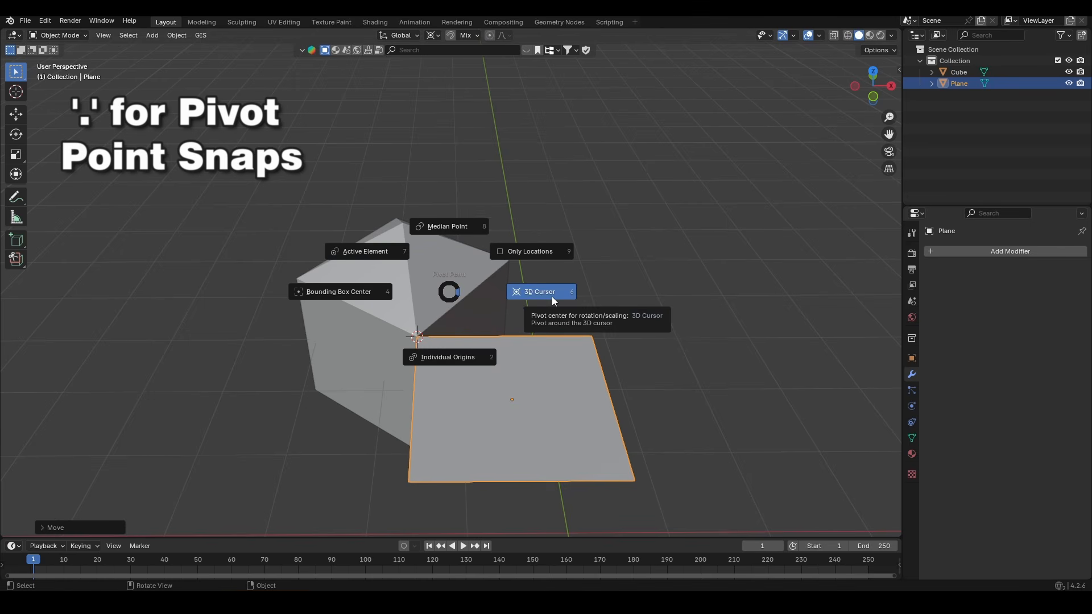
{"action": "left_click", "coordinate": [529, 293]}
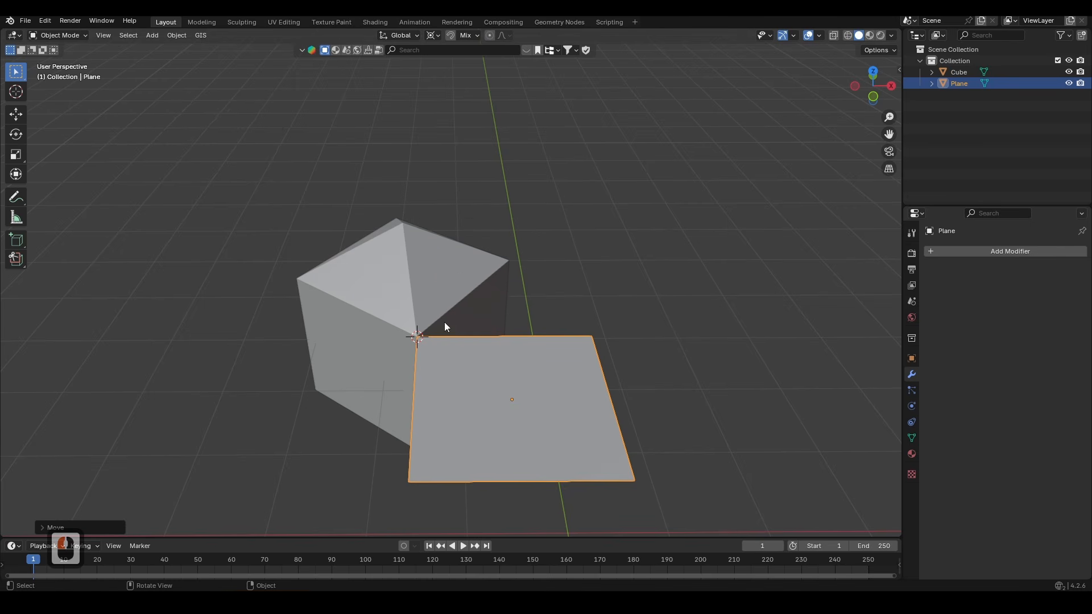
{"action": "key", "text": "r"}
{"action": "key", "text": "Escape"}
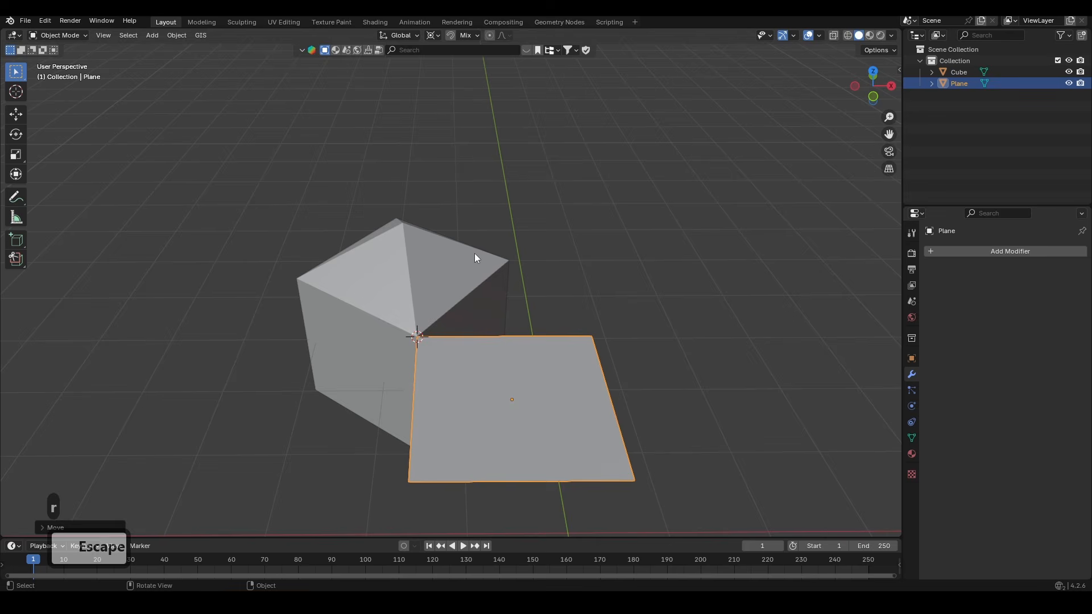
{"action": "left_click", "coordinate": [424, 231]}
{"action": "key", "text": "r"}
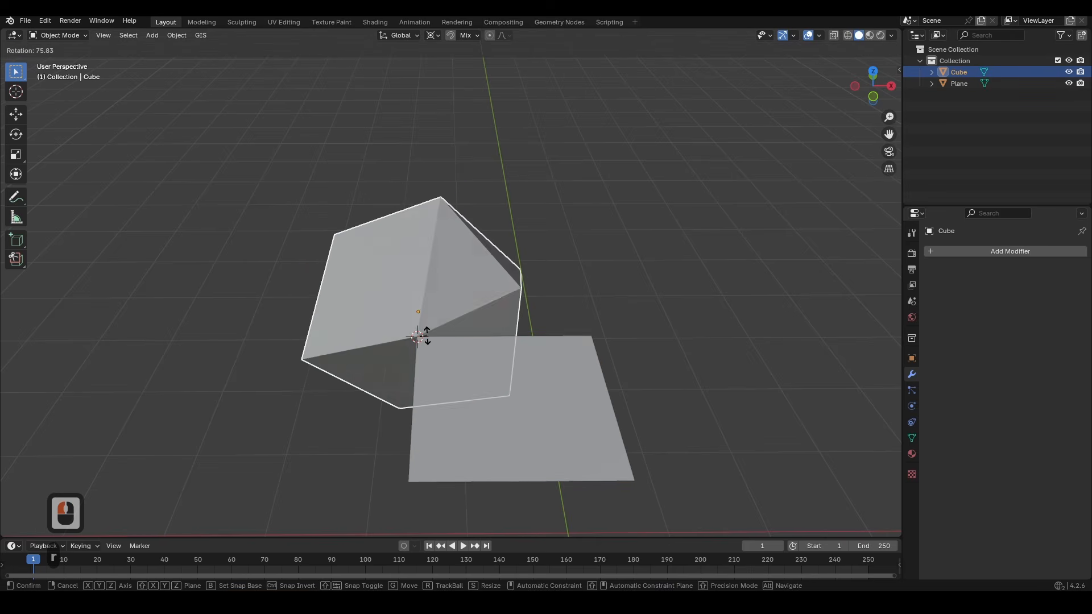
{"action": "key", "text": "Escape"}
Rotate the plane around global Z at the 3D cursor, snapping its other back corner to the cube's adjacent roof corner
{"action": "left_click", "coordinate": [438, 337]}
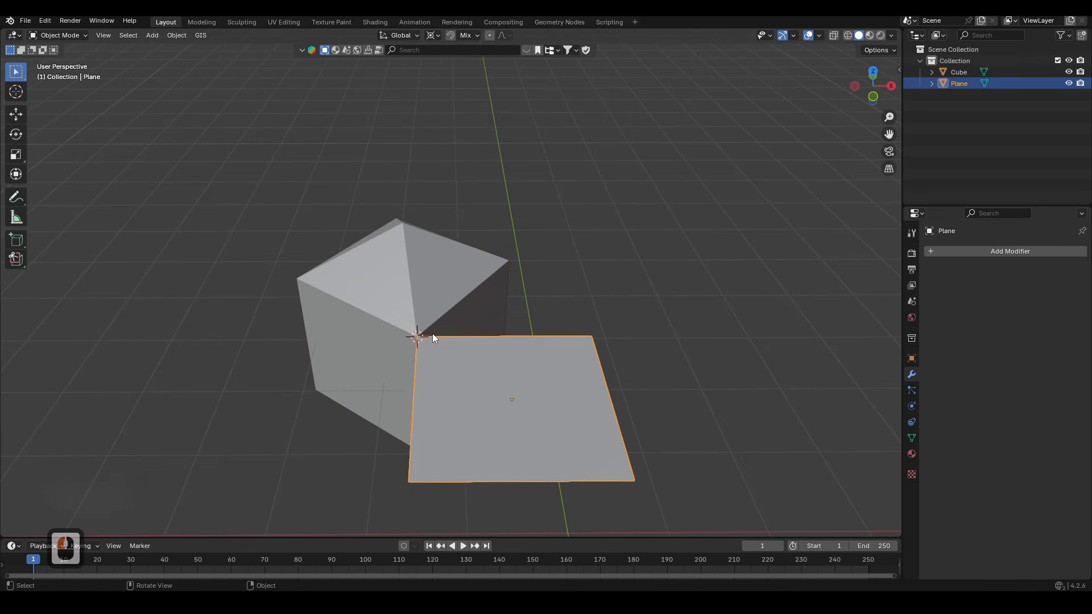
{"action": "key", "text": "r"}
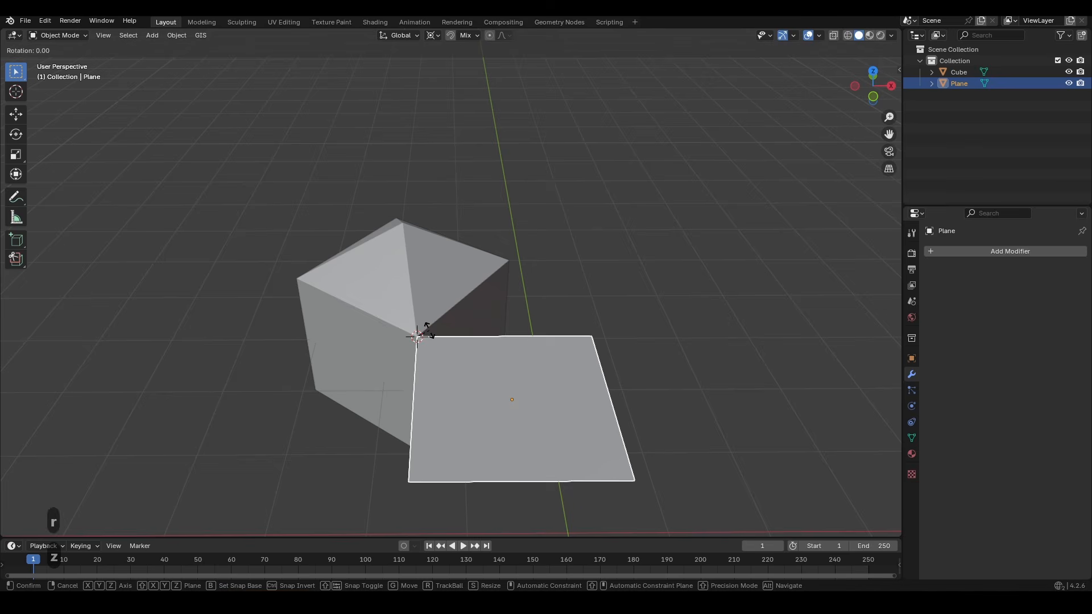
{"action": "key", "text": "z"}
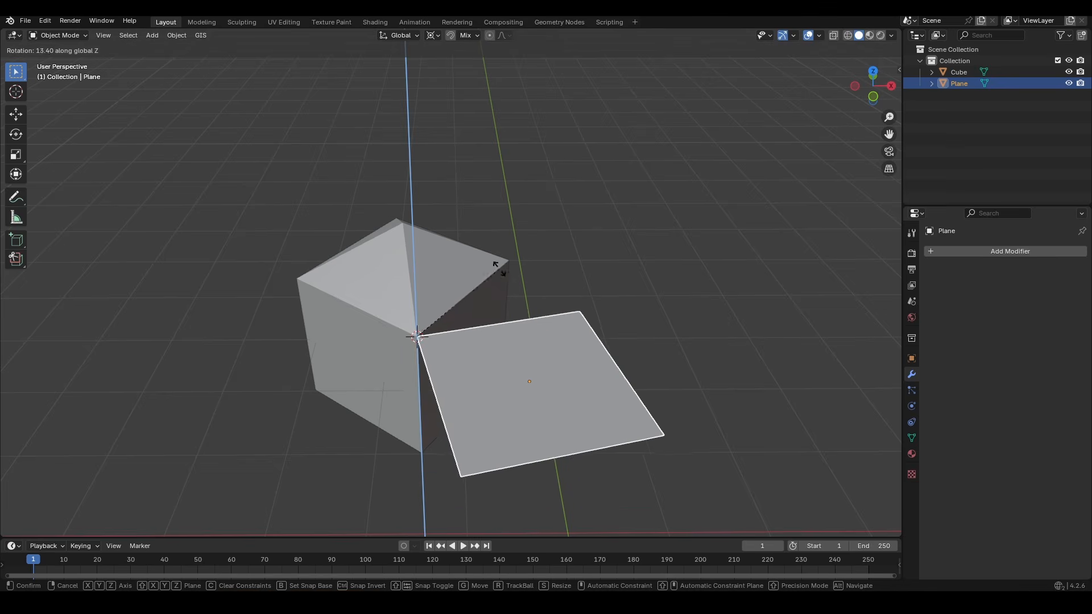
{"action": "key", "text": "b"}
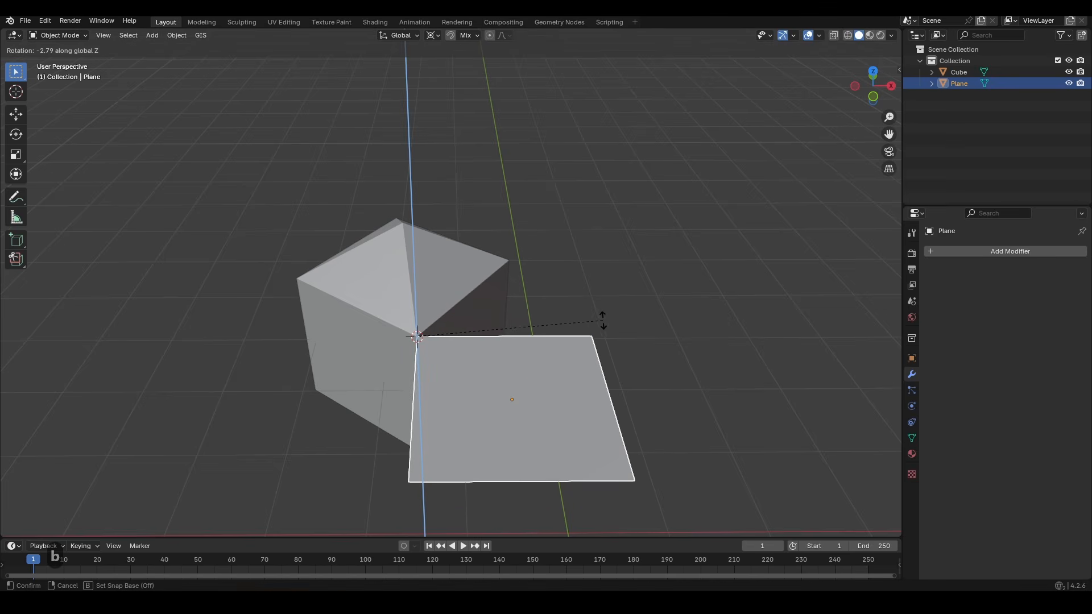
{"action": "left_click", "coordinate": [591, 335]}
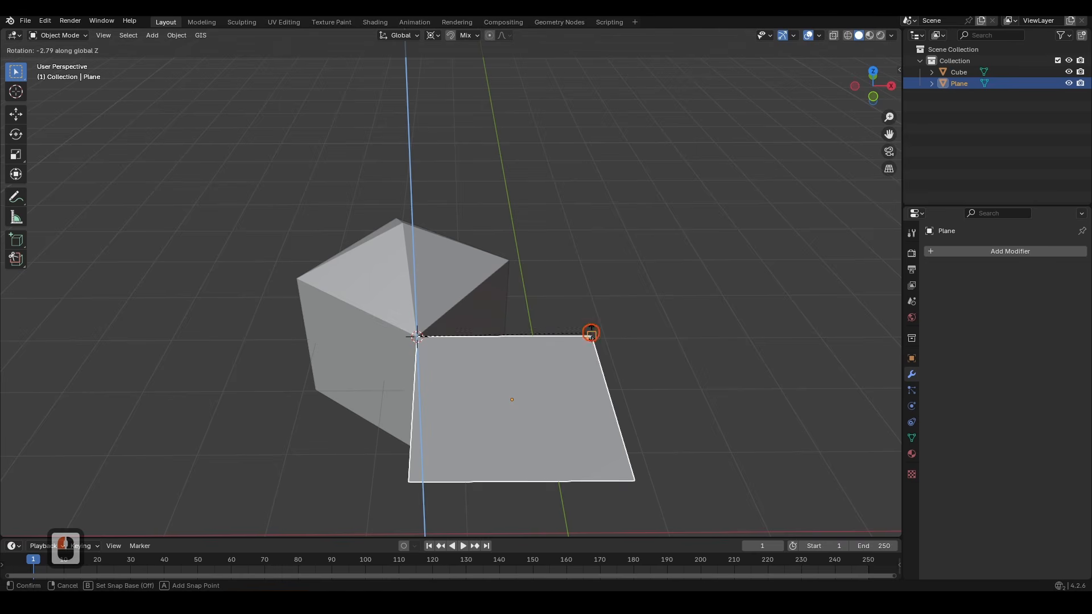
{"action": "left_click", "coordinate": [515, 260]}
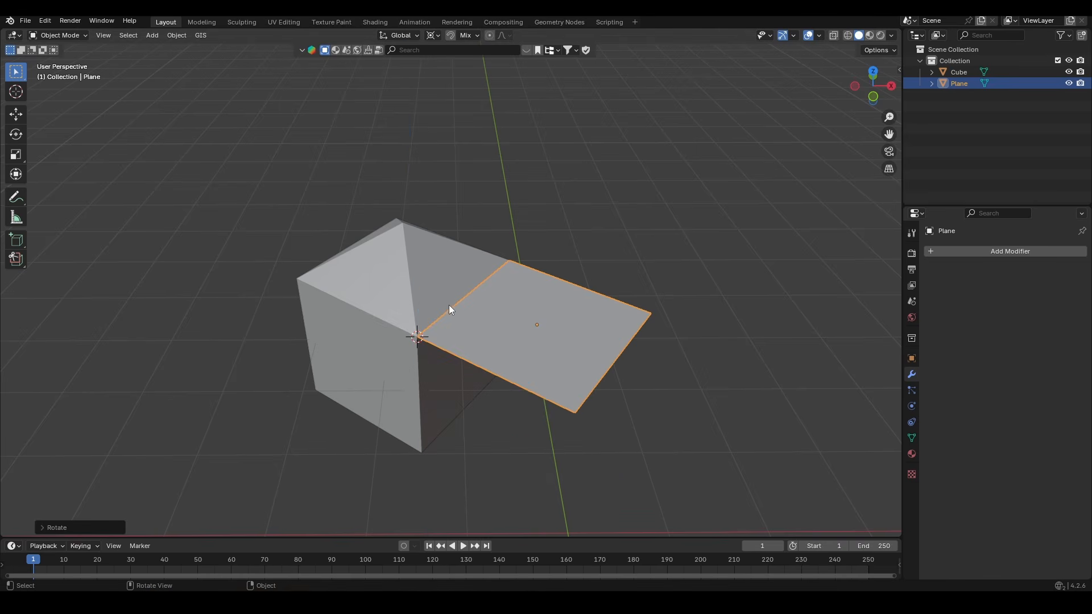
Rotate the plane around its local X axis, using its outer front corner as snap base and the cube's roof apex as target
{"action": "key", "text": "r"}
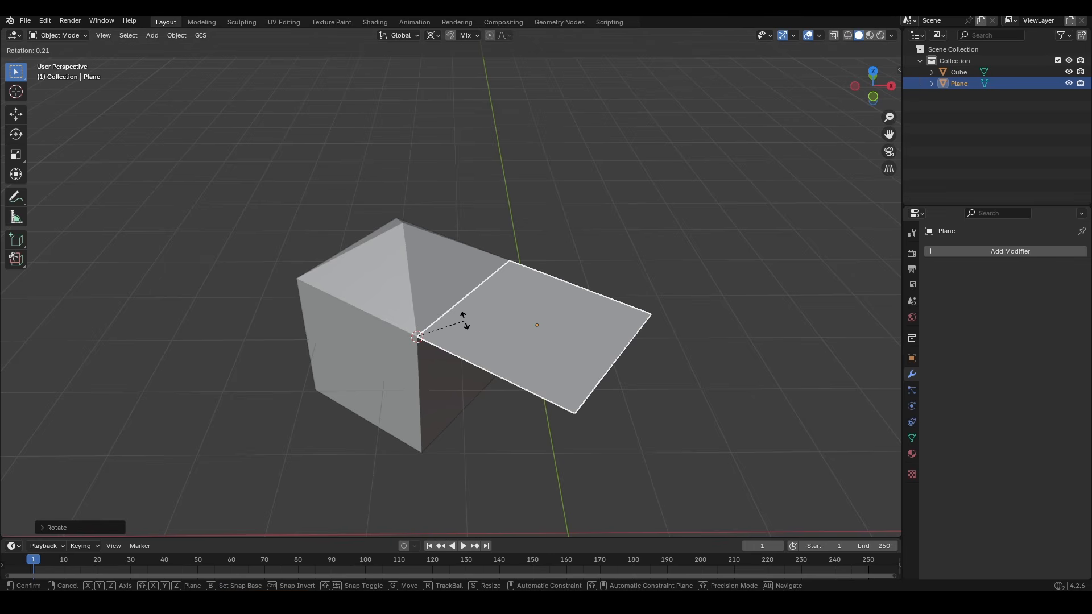
{"action": "key", "text": "x"}
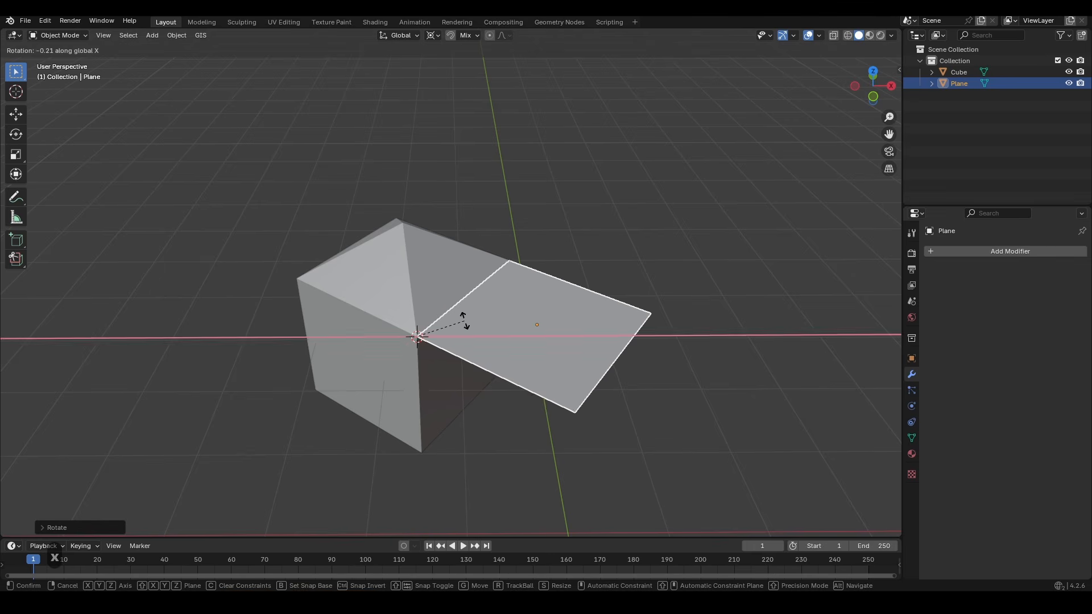
{"action": "key", "text": "x"}
{"action": "key", "text": "b"}
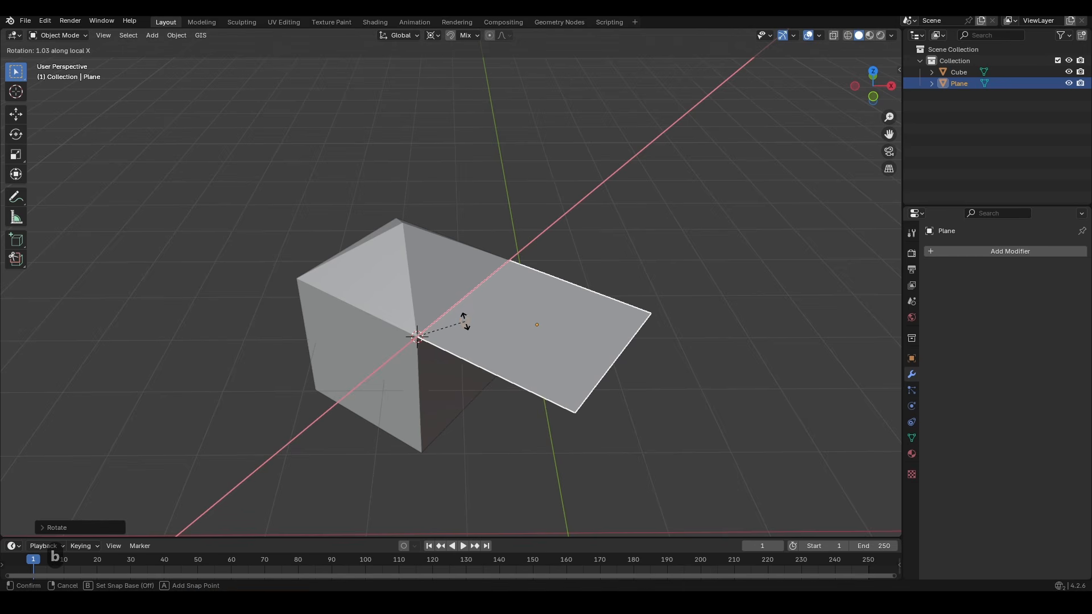
{"action": "left_click", "coordinate": [573, 413]}
{"action": "left_click", "coordinate": [402, 221]}
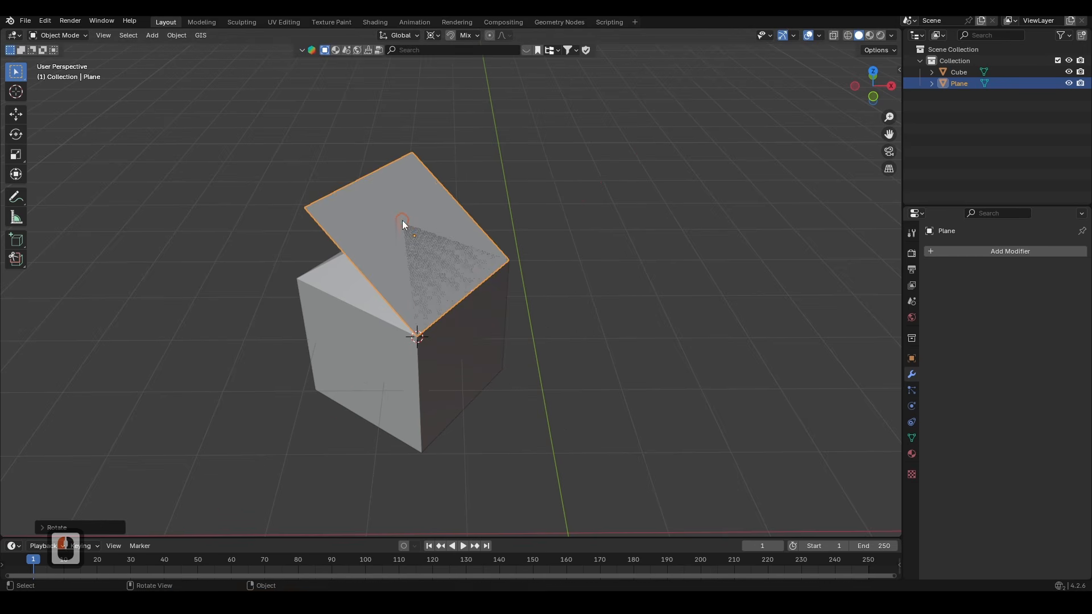
{"action": "left_click", "coordinate": [471, 283]}
{"action": "scroll", "coordinate": [380, 256], "scroll_direction": "down", "scroll_amount": 3}
{"action": "middle_click_drag", "start_coordinate": [507, 347], "coordinate": [561, 296]}
{"action": "scroll", "coordinate": [521, 330], "scroll_direction": "up", "scroll_amount": 2}
{"action": "middle_click_drag", "start_coordinate": [580, 170], "coordinate": [567, 203]}
{"action": "middle_click_drag", "start_coordinate": [455, 257], "coordinate": [478, 246], "text": "shift"}
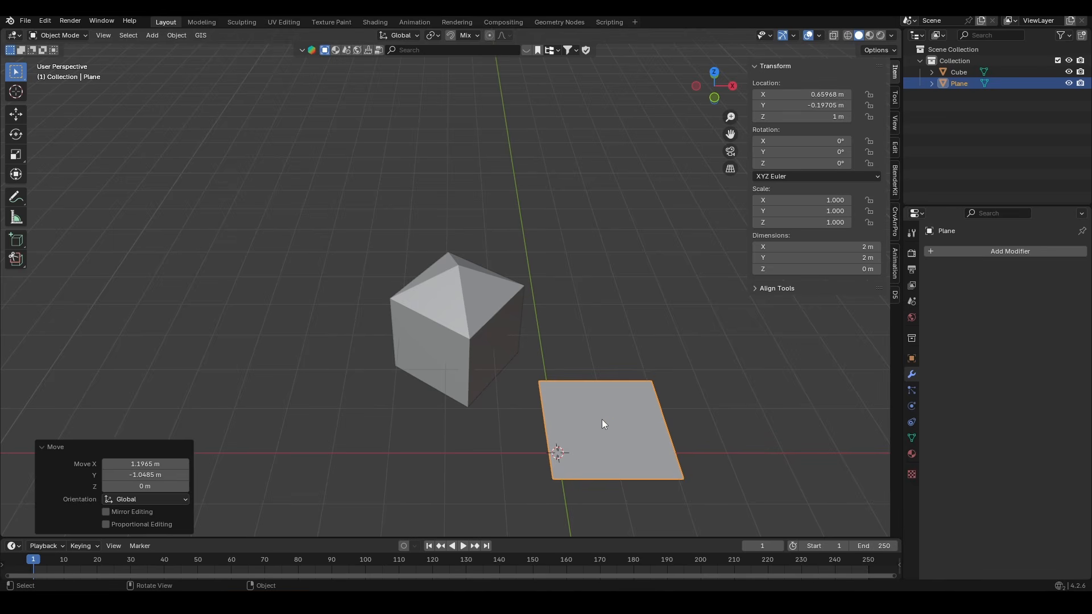
With transforms affecting only origins and Face snapping off, move the plane's origin onto its corner nearest the cube
{"action": "middle_click_drag", "start_coordinate": [604, 428], "coordinate": [580, 372], "text": "shift"}
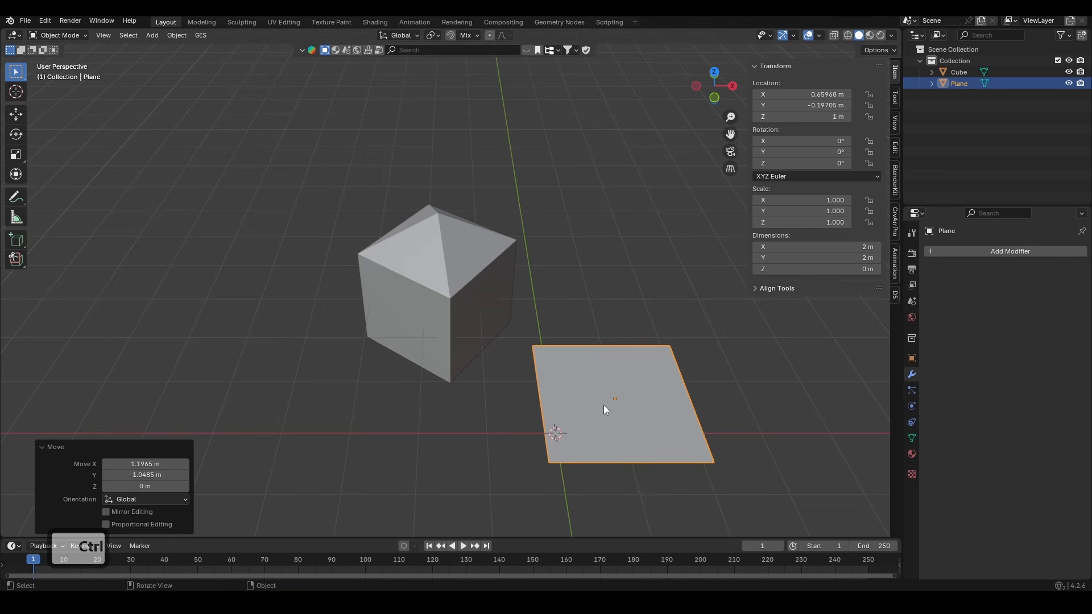
{"action": "key", "text": "ctrl+period"}
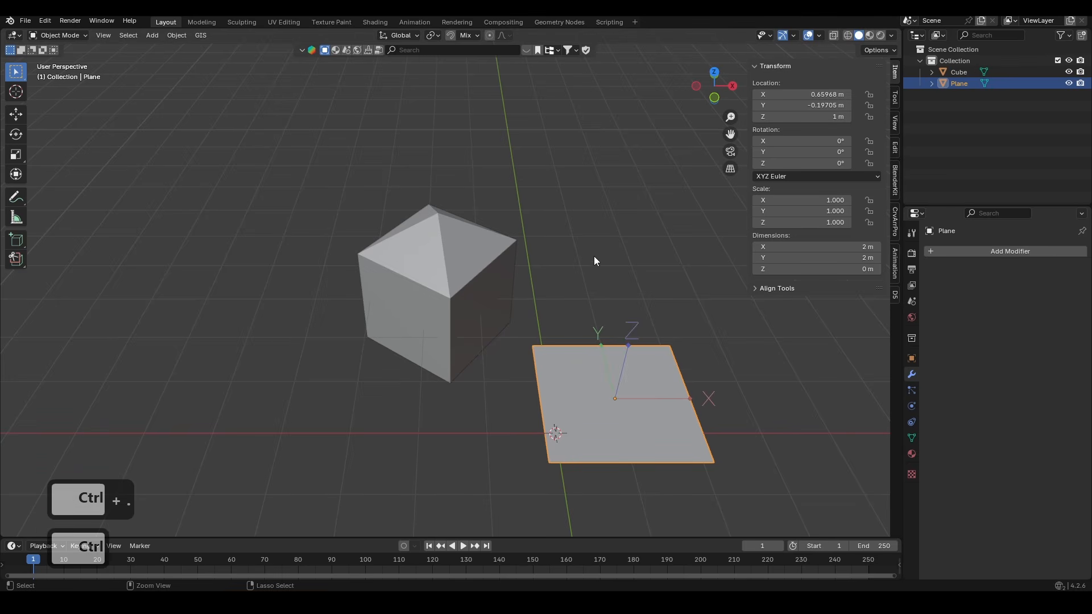
{"action": "key", "text": "ctrl+shift+Tab"}
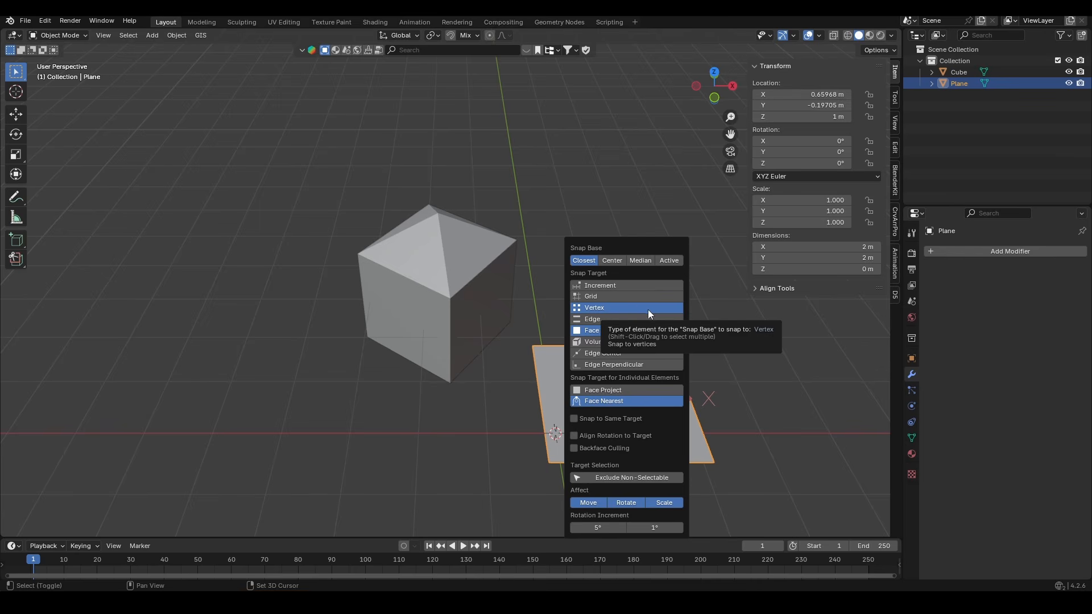
{"action": "left_click", "coordinate": [609, 332], "text": "shift"}
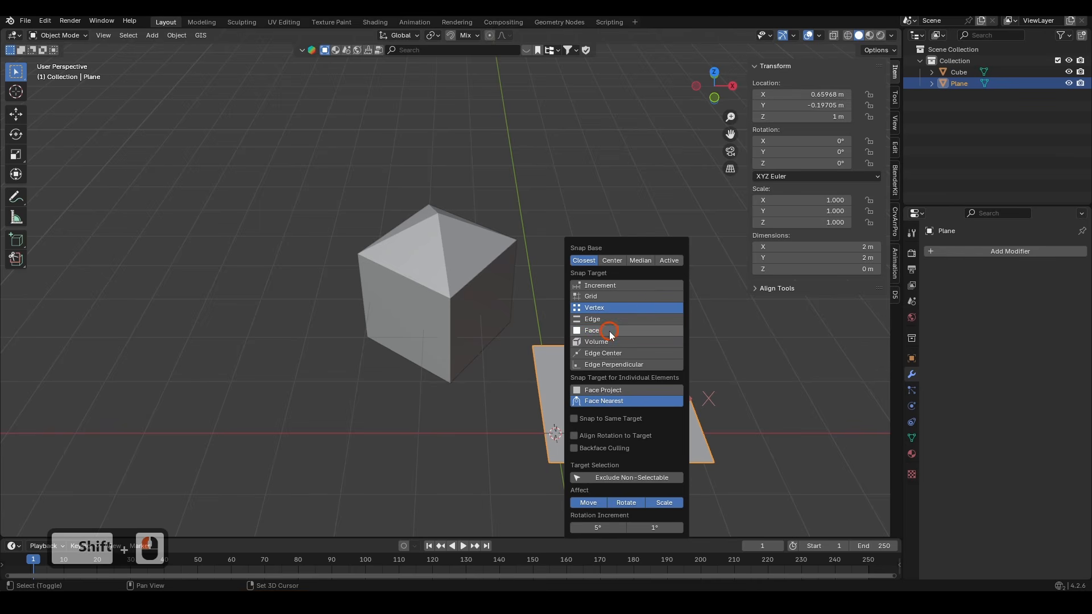
{"action": "key", "text": "g"}
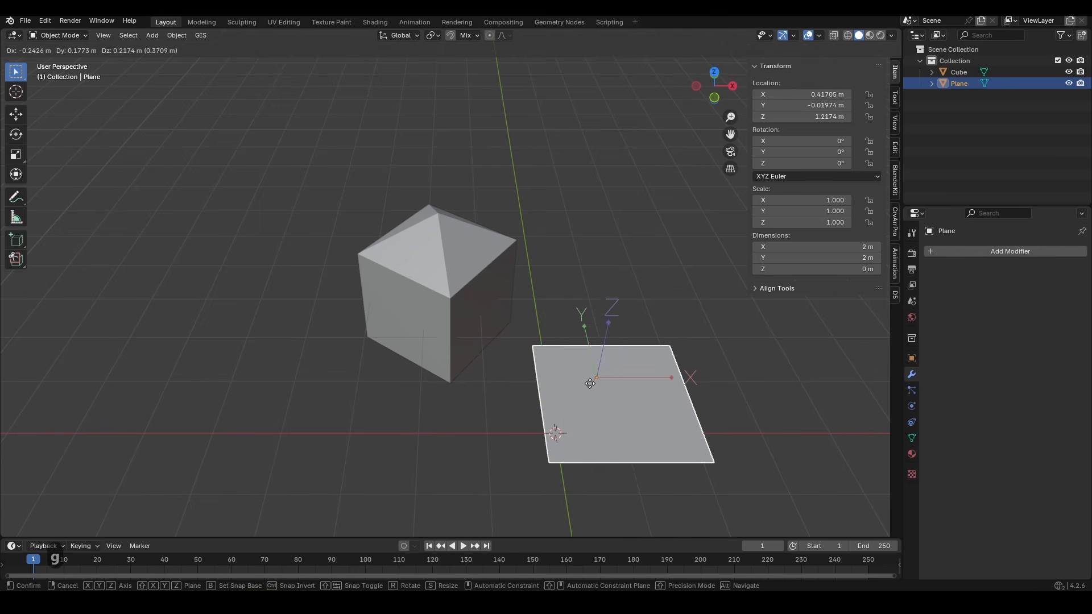
{"action": "left_click", "coordinate": [538, 349]}
Turn off origin-only transforms and move the plane, snapping its corner origin to the cube's front roof corner
{"action": "key", "text": "ctrl+shift+Tab"}
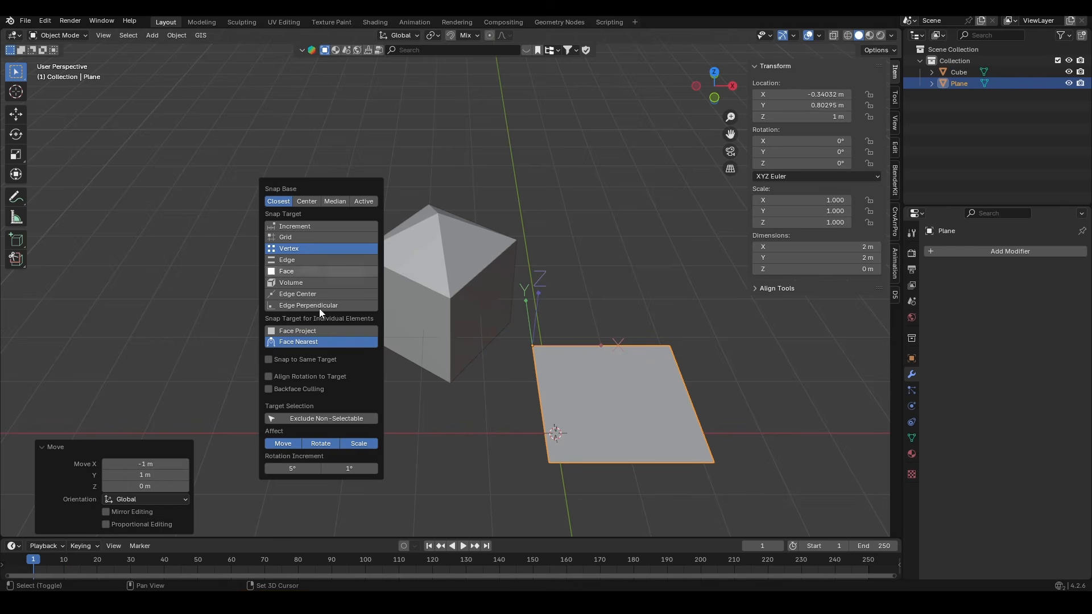
{"action": "key", "text": "Escape"}
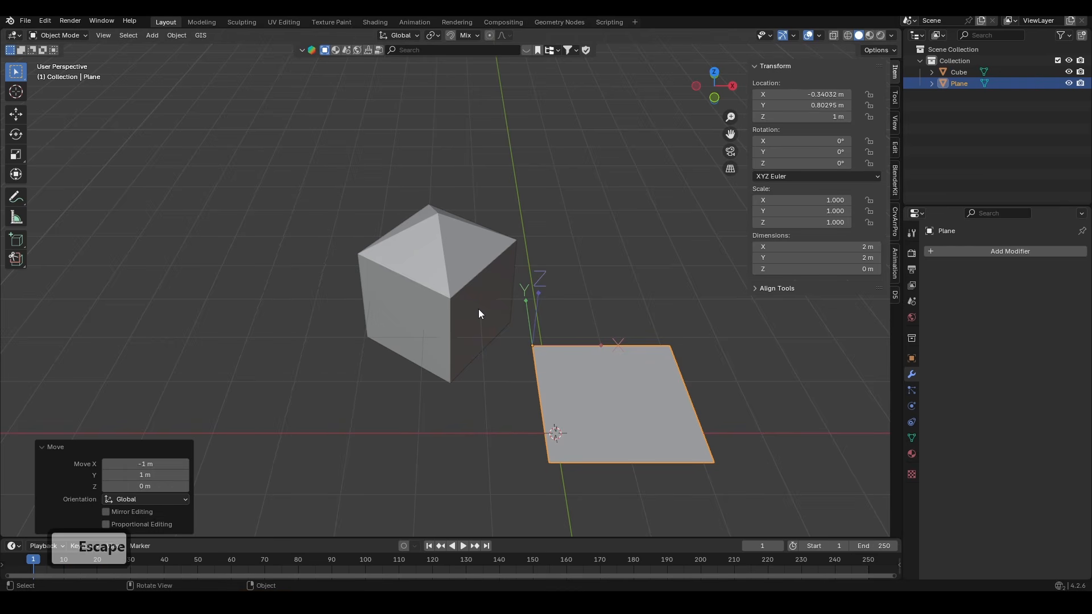
{"action": "key", "text": "ctrl"}
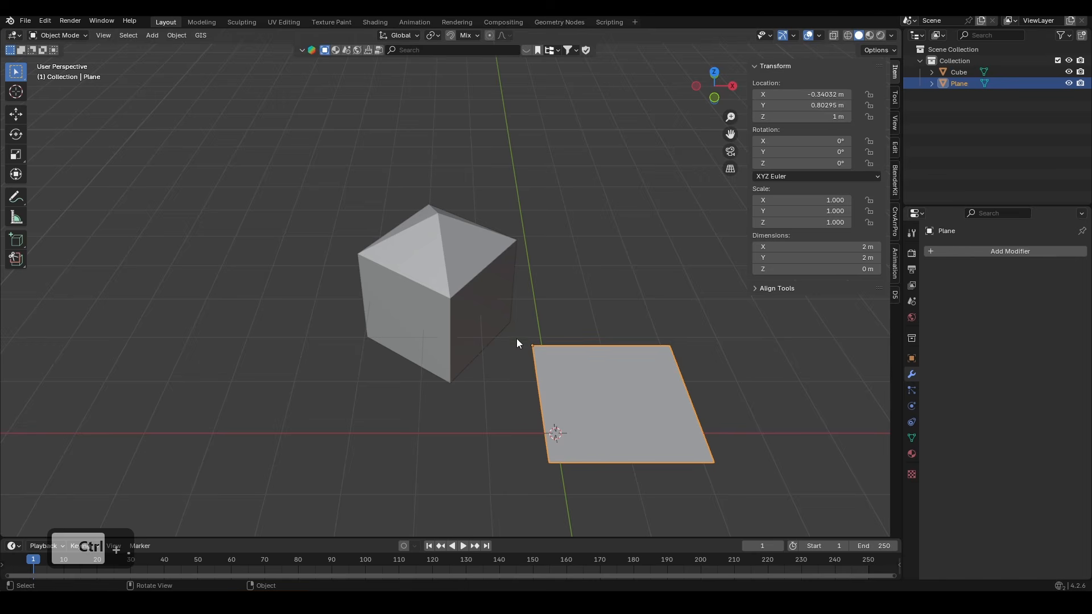
{"action": "key", "text": "g"}
{"action": "left_click", "coordinate": [435, 295]}
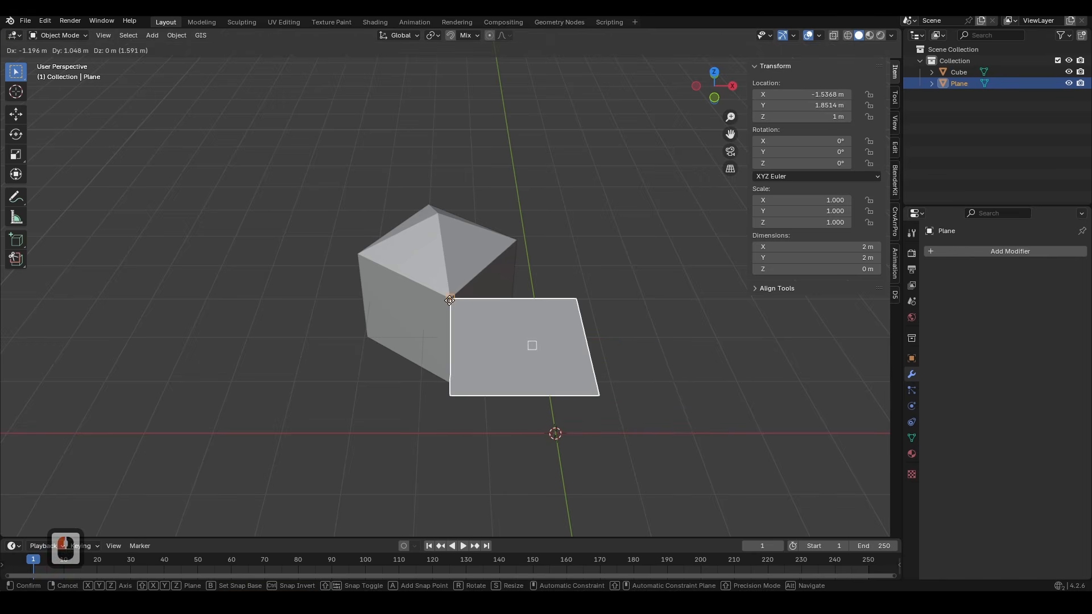
Rotate the plane around global Z about its corner origin, snapping its outer back corner to the cube's adjacent roof corner
{"action": "middle_click_drag", "start_coordinate": [435, 295], "coordinate": [428, 332], "text": "shift"}
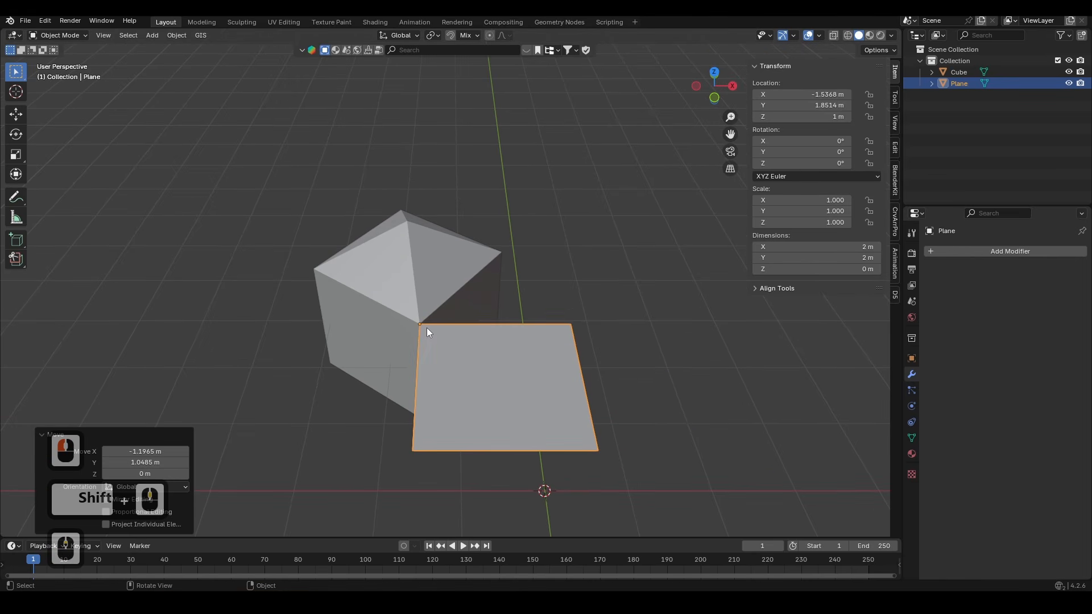
{"action": "key", "text": "r"}
{"action": "key", "text": "z"}
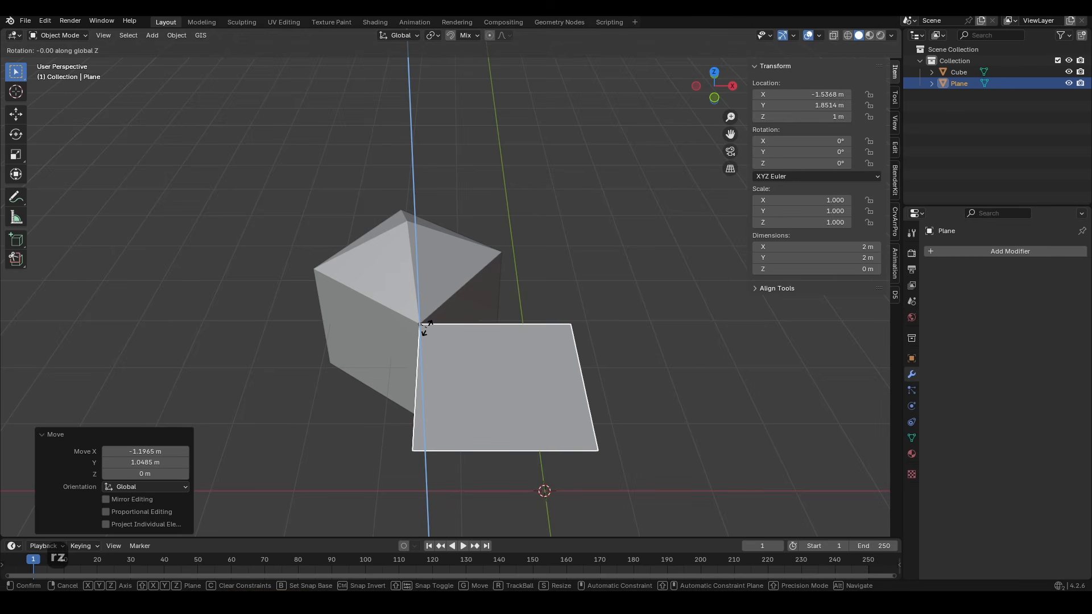
{"action": "key", "text": "b"}
{"action": "left_click", "coordinate": [571, 324]}
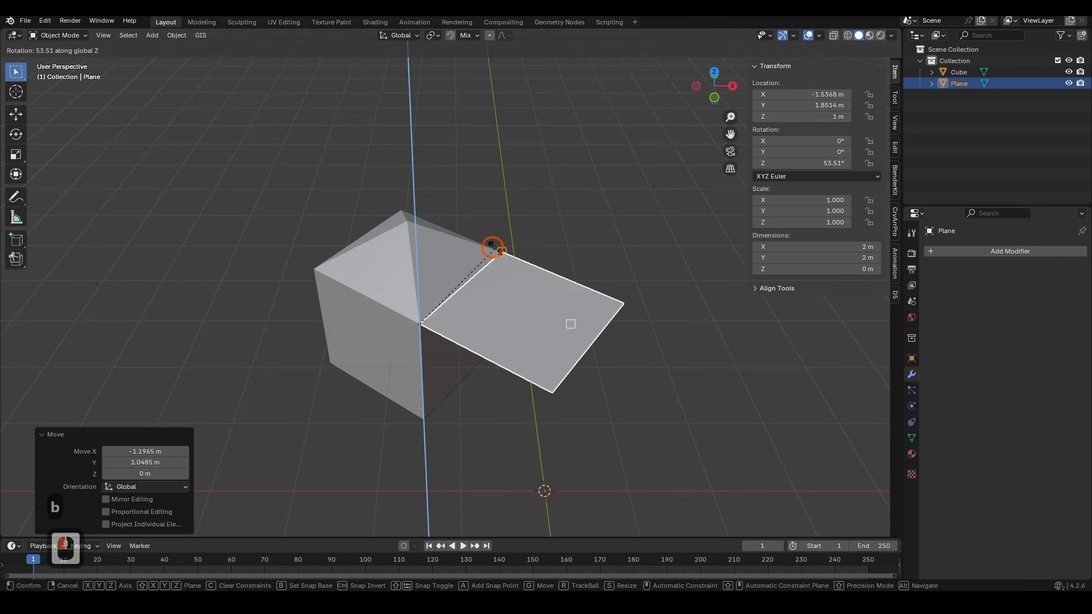
{"action": "left_click", "coordinate": [492, 246]}
Rotate the plane around local X about its corner origin, snapping its outer front corner to the cube's roof apex
{"action": "key", "text": "r"}
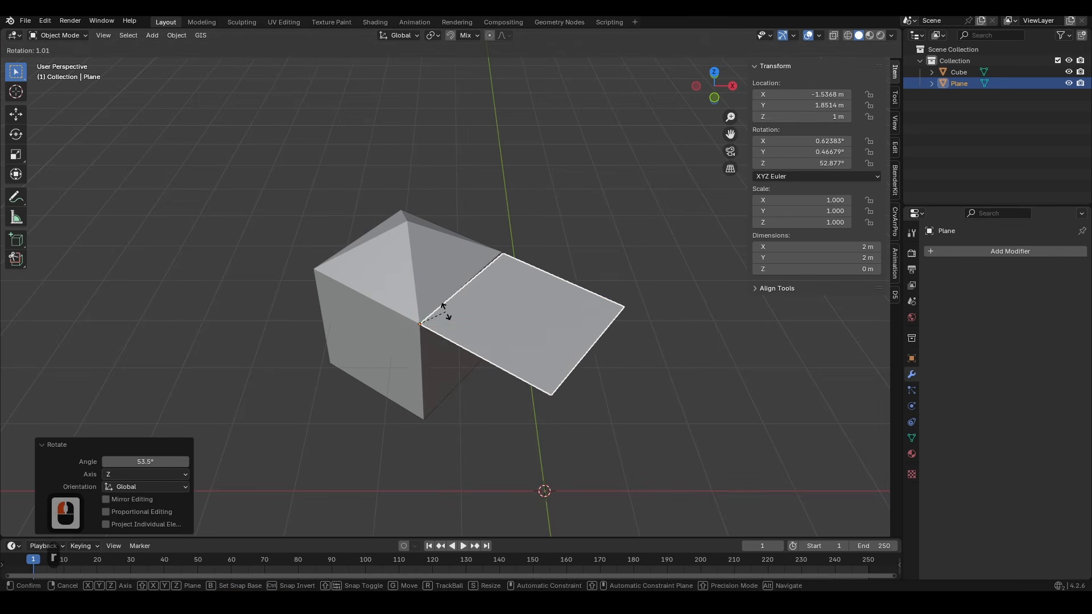
{"action": "key", "text": "x"}
{"action": "key", "text": "x"}
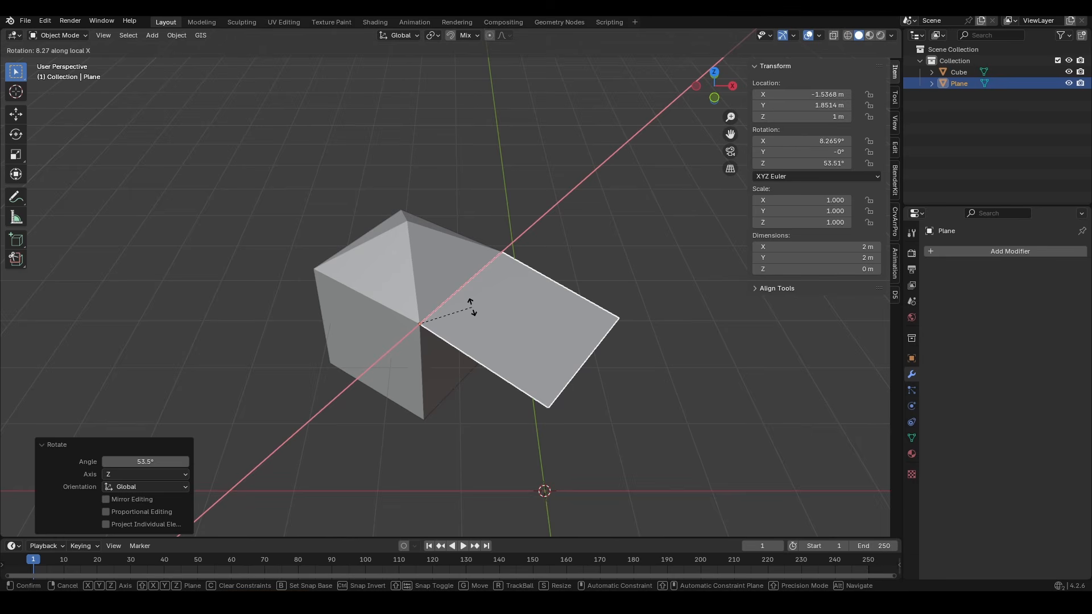
{"action": "key", "text": "b"}
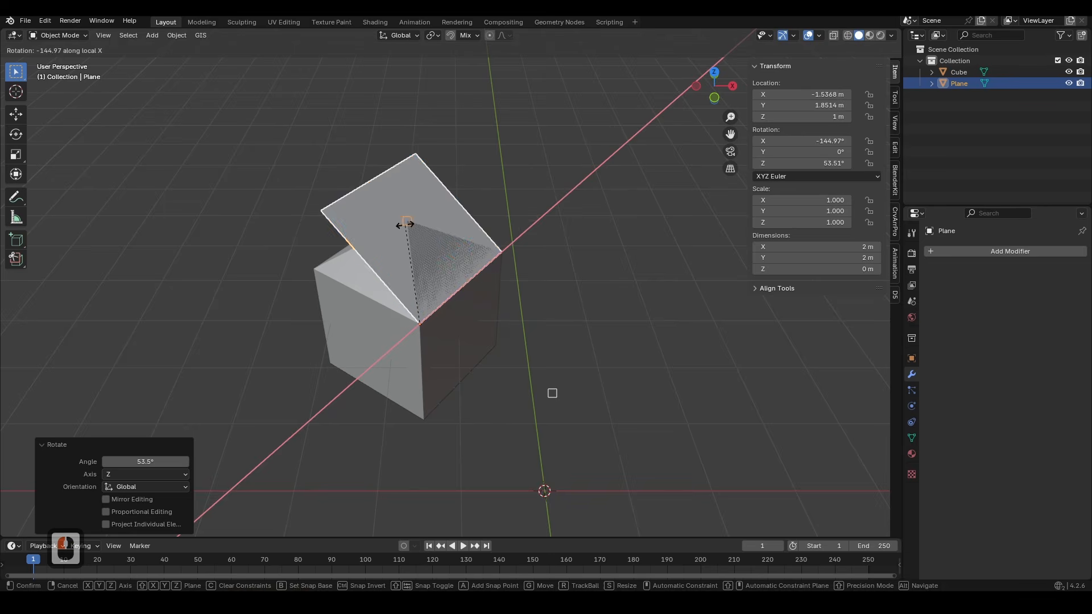
{"action": "left_click", "coordinate": [455, 248]}
{"action": "middle_click_drag", "start_coordinate": [456, 248], "coordinate": [448, 432], "text": "shift"}
{"action": "scroll", "coordinate": [518, 348], "scroll_direction": "up", "scroll_amount": 1}
{"action": "scroll", "coordinate": [473, 311], "scroll_direction": "down", "scroll_amount": 2}
{"action": "scroll", "coordinate": [448, 432], "scroll_direction": "down", "scroll_amount": 2}
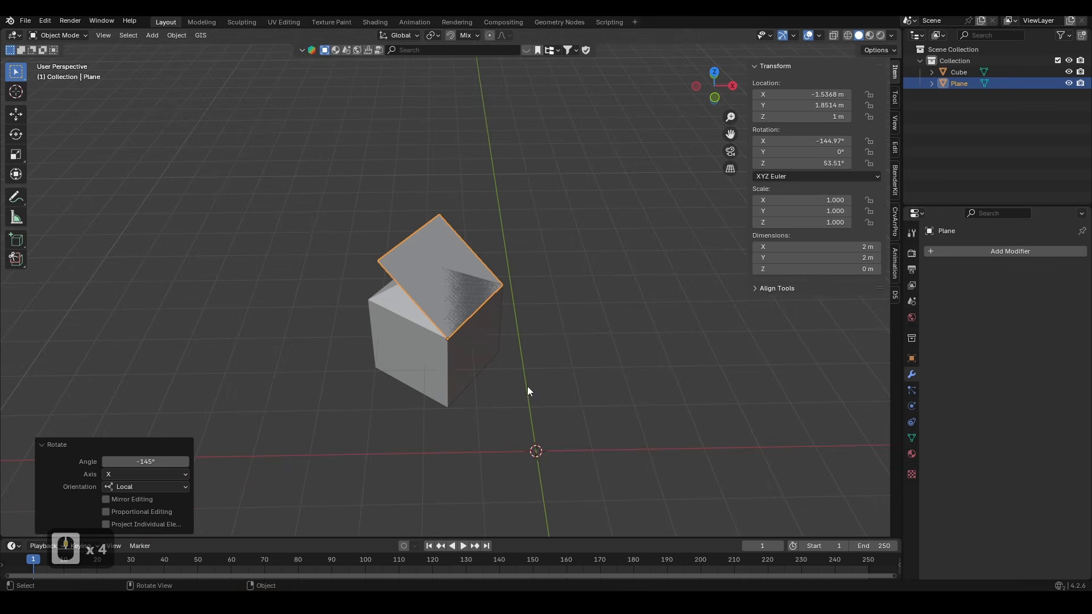
Delete the plane and select the cube
{"action": "left_click", "coordinate": [417, 360]}
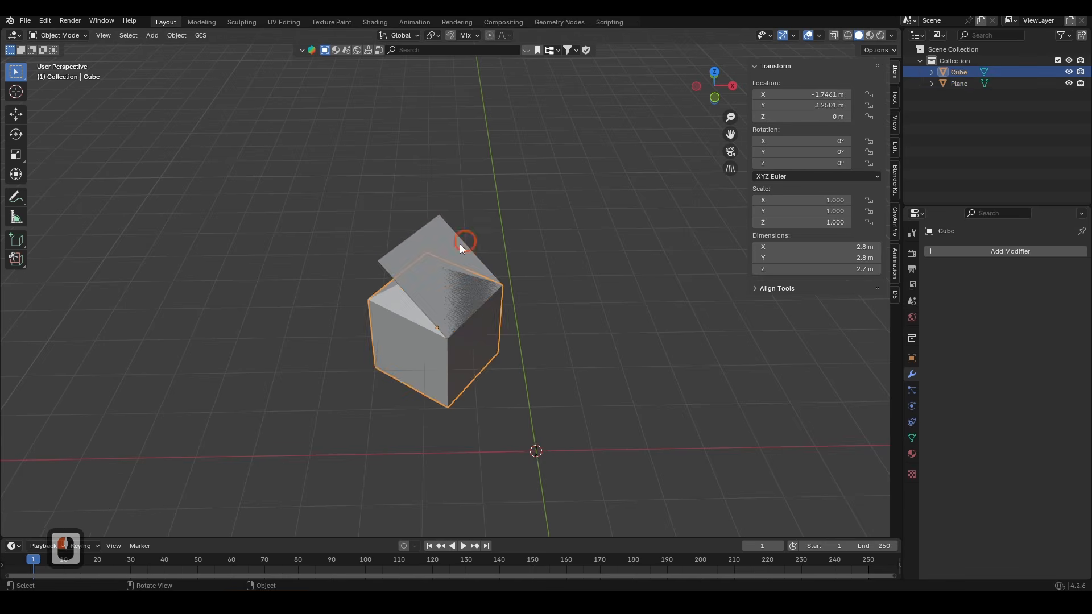
{"action": "left_click", "coordinate": [459, 244]}
{"action": "key", "text": "x"}
{"action": "key", "text": "d"}
{"action": "left_click", "coordinate": [406, 372]}
{"action": "middle_click_drag", "start_coordinate": [479, 399], "coordinate": [476, 334], "text": "shift"}
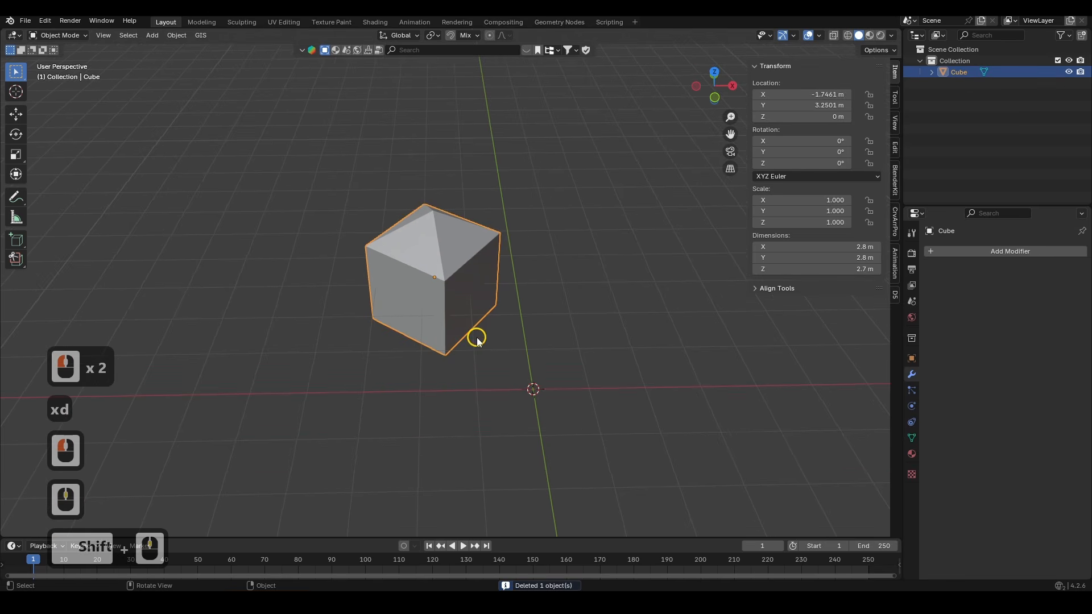
{"action": "scroll", "coordinate": [475, 333], "scroll_direction": "up", "scroll_amount": 1}
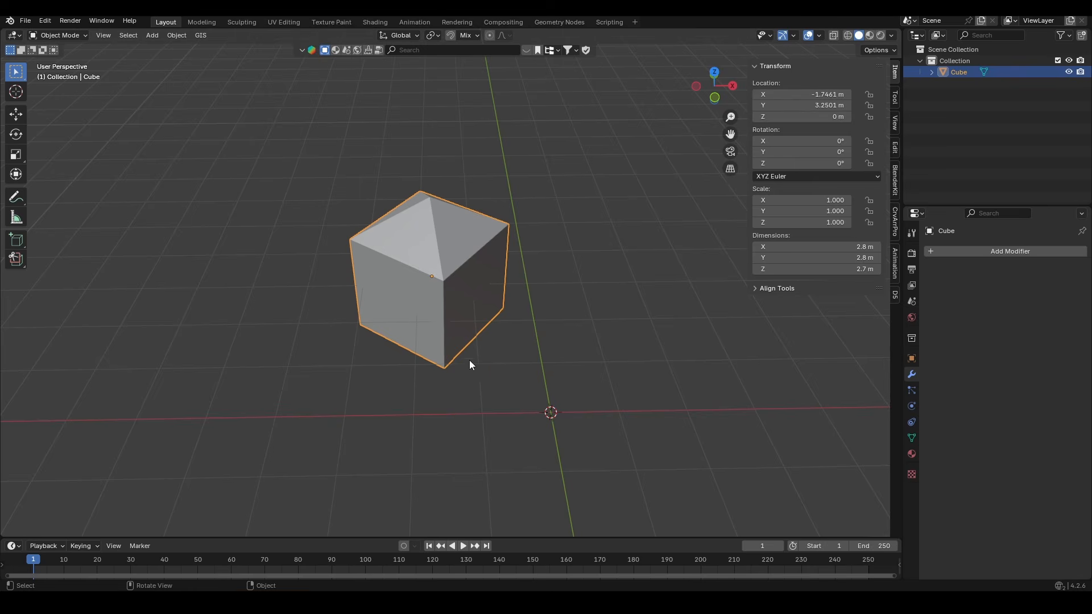
Add a new plane at the world origin and scale up its mesh in Edit Mode into a large base surface
{"action": "key", "text": "shift+a"}
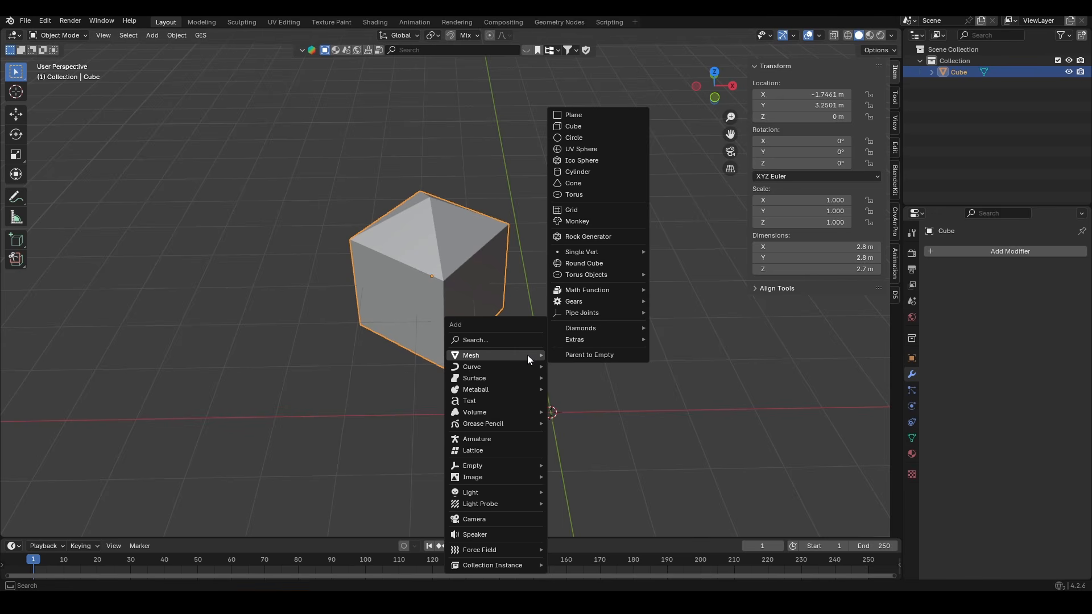
{"action": "left_click", "coordinate": [629, 114]}
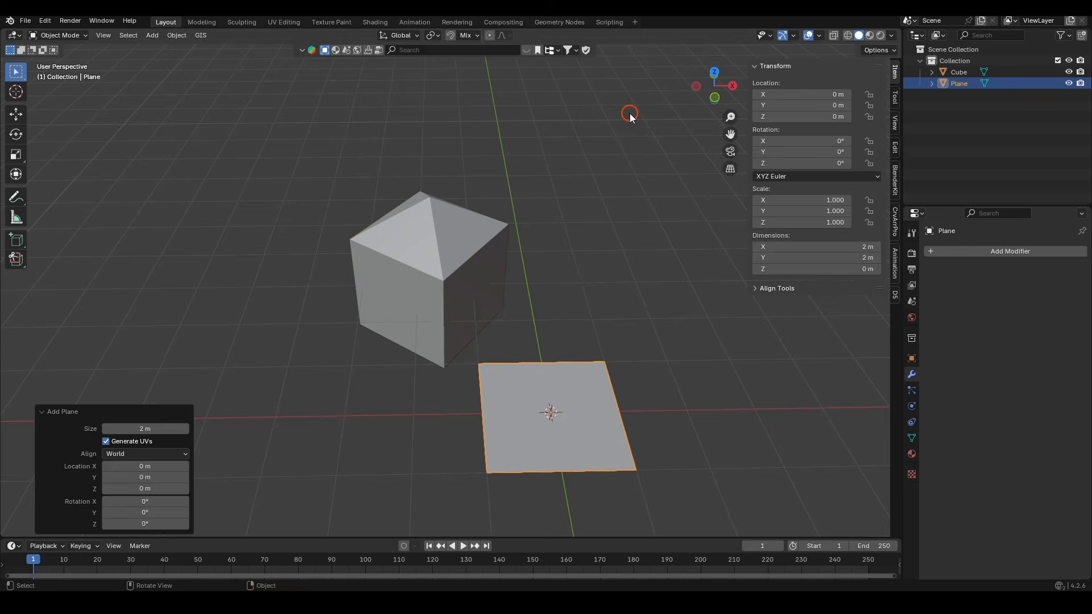
{"action": "left_click", "coordinate": [582, 360]}
{"action": "key", "text": "Tab"}
{"action": "key", "text": "s"}
{"action": "left_click", "coordinate": [683, 415]}
{"action": "key", "text": "Tab"}
Raise the cube along global Z to a height of about 2.82 m above the plane
{"action": "left_click", "coordinate": [438, 259]}
{"action": "key", "text": "g"}
{"action": "key", "text": "z"}
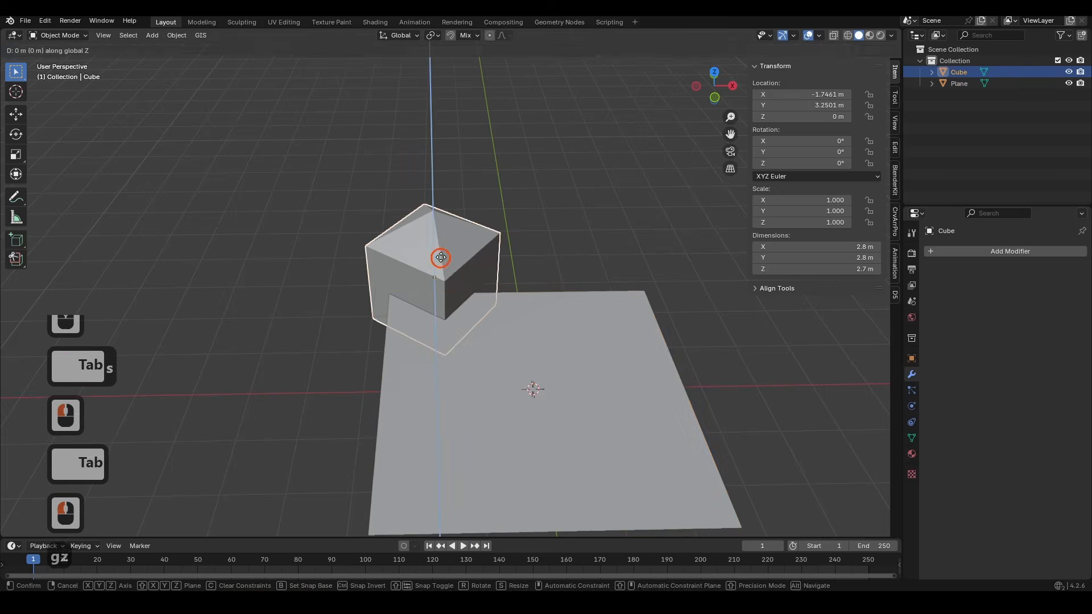
{"action": "left_click", "coordinate": [514, 240]}
Tilt the cube's whole mesh around global X in Edit Mode and return to Object Mode
{"action": "key", "text": "Tab"}
{"action": "key", "text": "r"}
{"action": "key", "text": "x"}
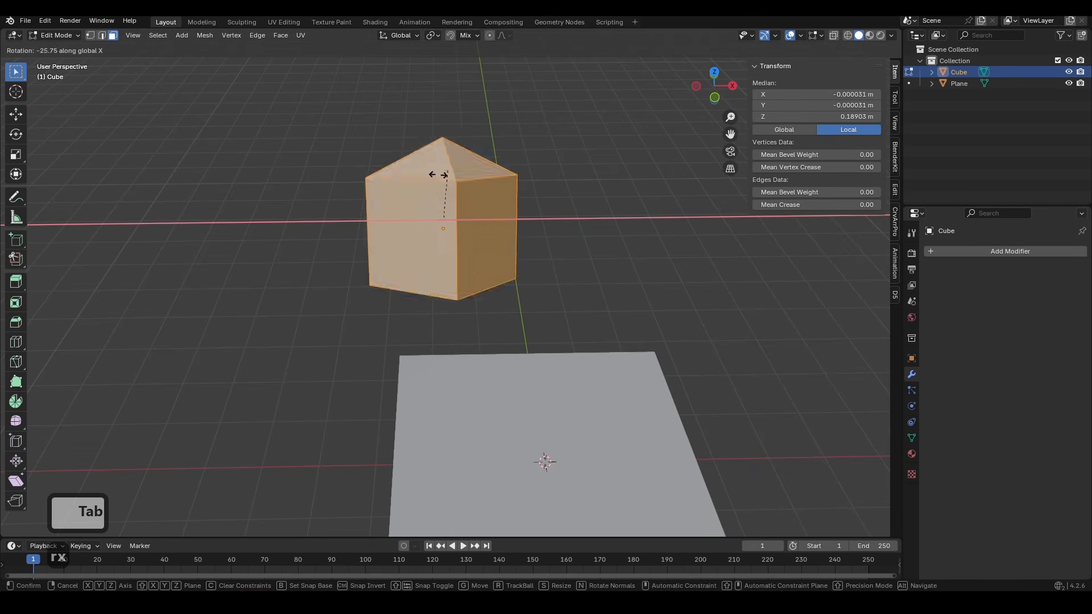
{"action": "left_click", "coordinate": [475, 256]}
{"action": "key", "text": "Tab"}
{"action": "scroll", "coordinate": [475, 256], "scroll_direction": "down", "scroll_amount": 2}
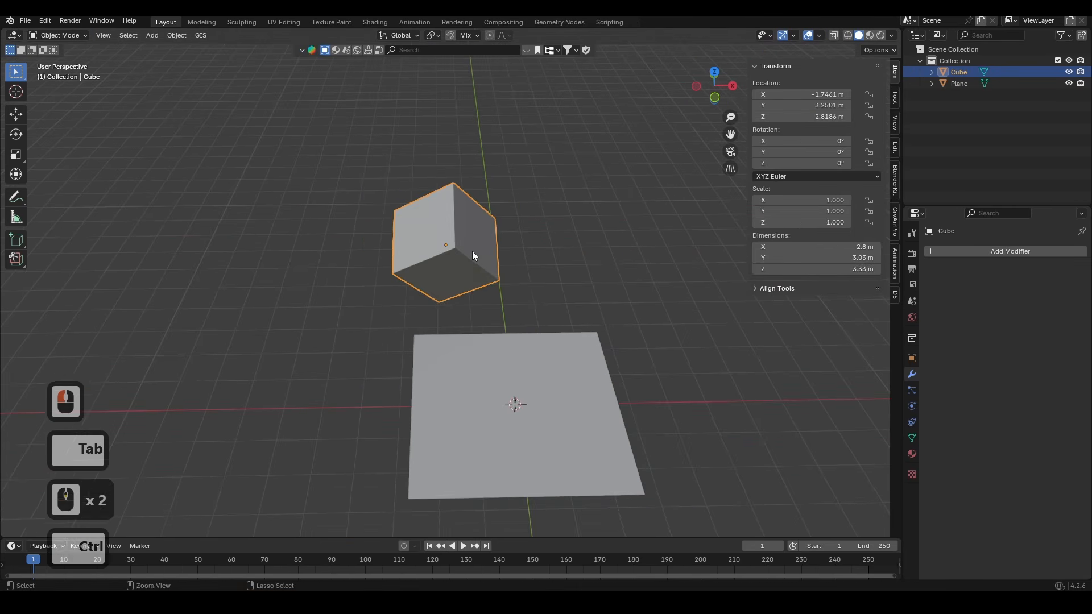
Apply all transforms to the cube and set its origin to geometry
{"action": "key", "text": "ctrl+a"}
{"action": "left_click", "coordinate": [472, 251]}
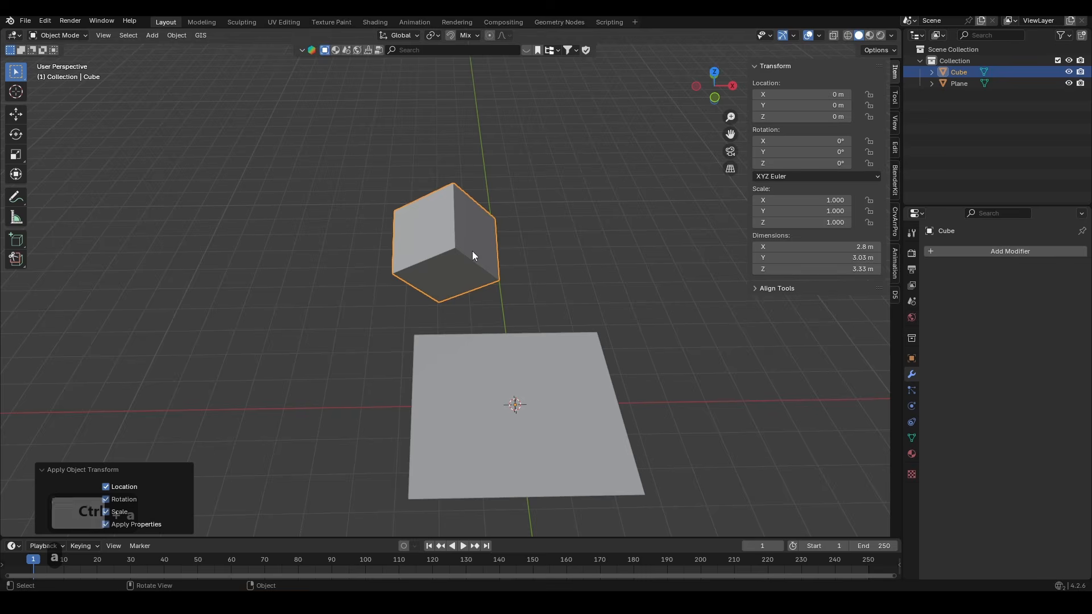
{"action": "right_click", "coordinate": [472, 251]}
{"action": "mouse_move", "coordinate": [472, 251]}
{"action": "left_click", "coordinate": [520, 262]}
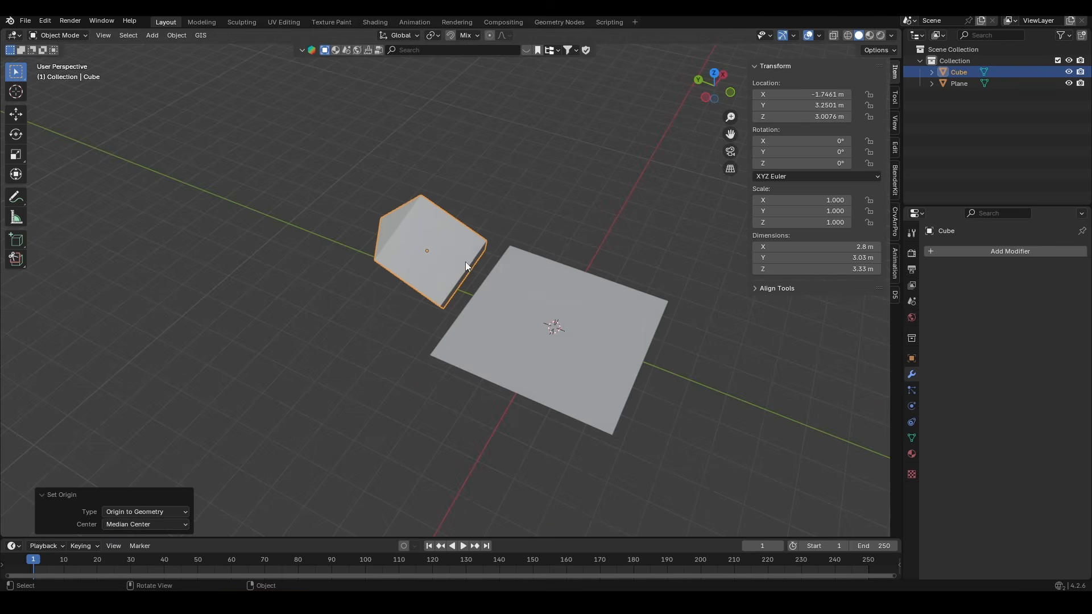
Move the cube, using its lowest corner as snap base and the plane's back corner as target
{"action": "mouse_move", "coordinate": [475, 260]}
{"action": "middle_mouse_down"}
{"action": "mouse_move", "coordinate": [391, 225]}
{"action": "mouse_move", "coordinate": [464, 260]}
{"action": "middle_mouse_up"}
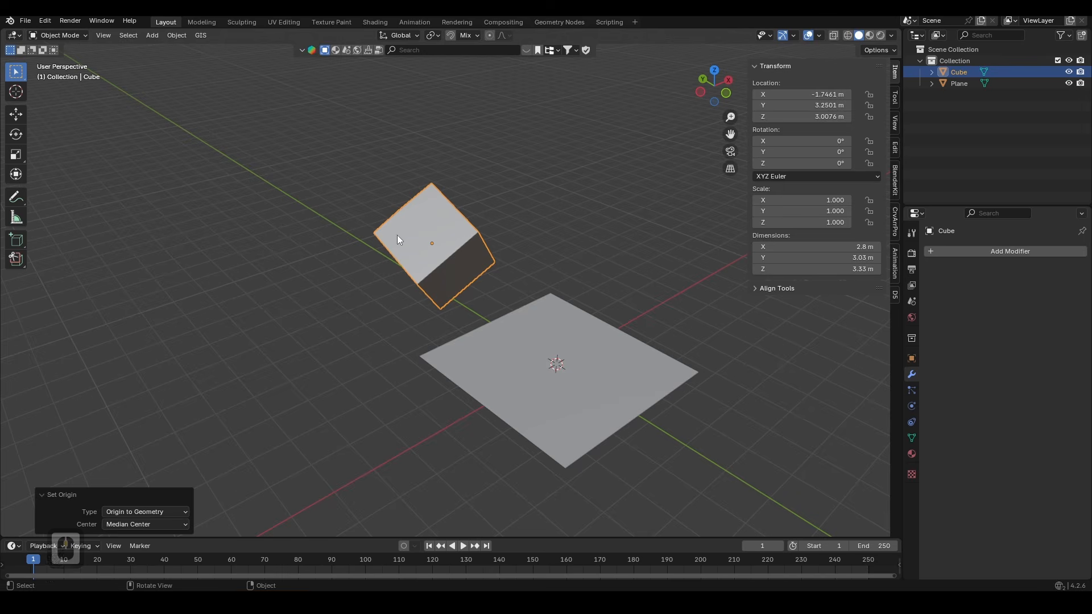
{"action": "key", "text": "g"}
{"action": "key", "text": "b"}
{"action": "left_click", "coordinate": [440, 308]}
{"action": "left_click", "coordinate": [556, 297]}
{"action": "scroll", "coordinate": [554, 298], "scroll_direction": "up", "scroll_amount": 1}
{"action": "middle_click_drag", "start_coordinate": [546, 299], "coordinate": [481, 302], "text": "shift"}
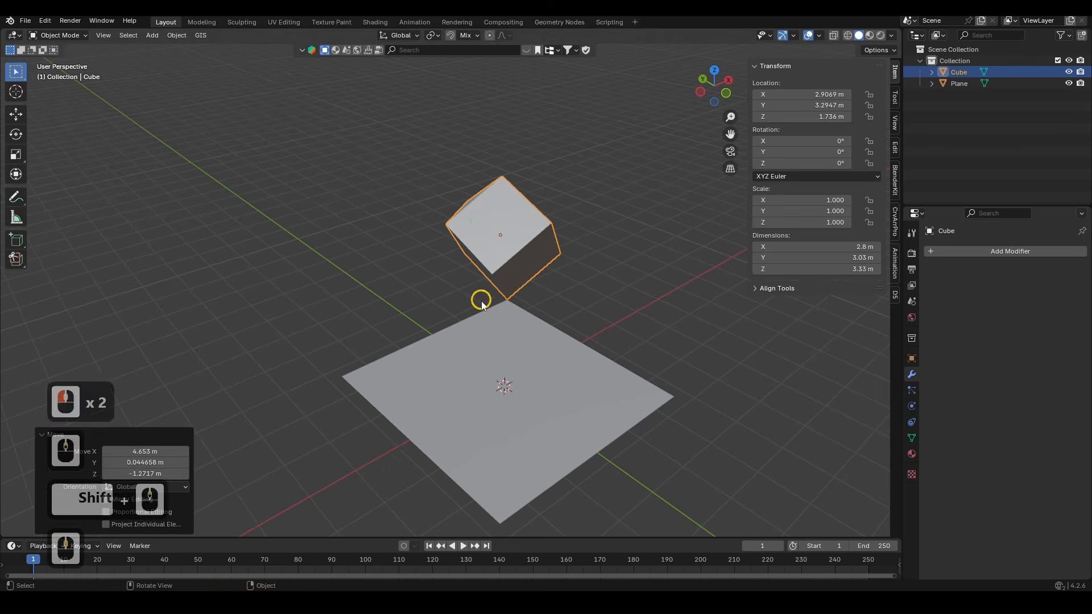
With origin-only transforms on, snap the cube's origin to its corner touching the plane, and turn the mode off again
{"action": "key", "text": "ctrl+period"}
{"action": "key", "text": "g"}
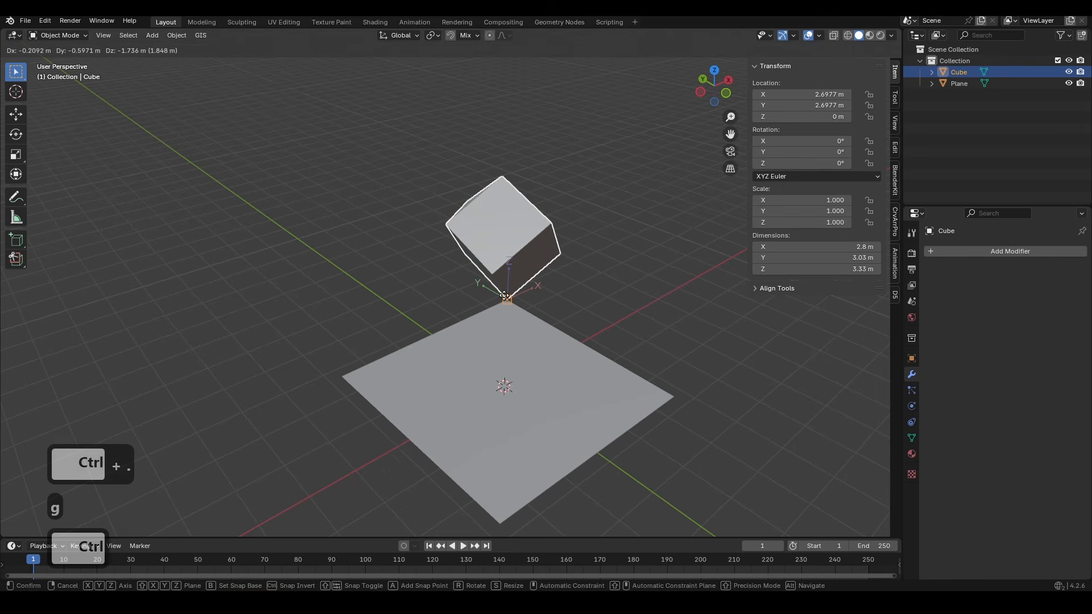
{"action": "left_click", "coordinate": [501, 293], "text": "ctrl"}
{"action": "key", "text": "ctrl+period"}
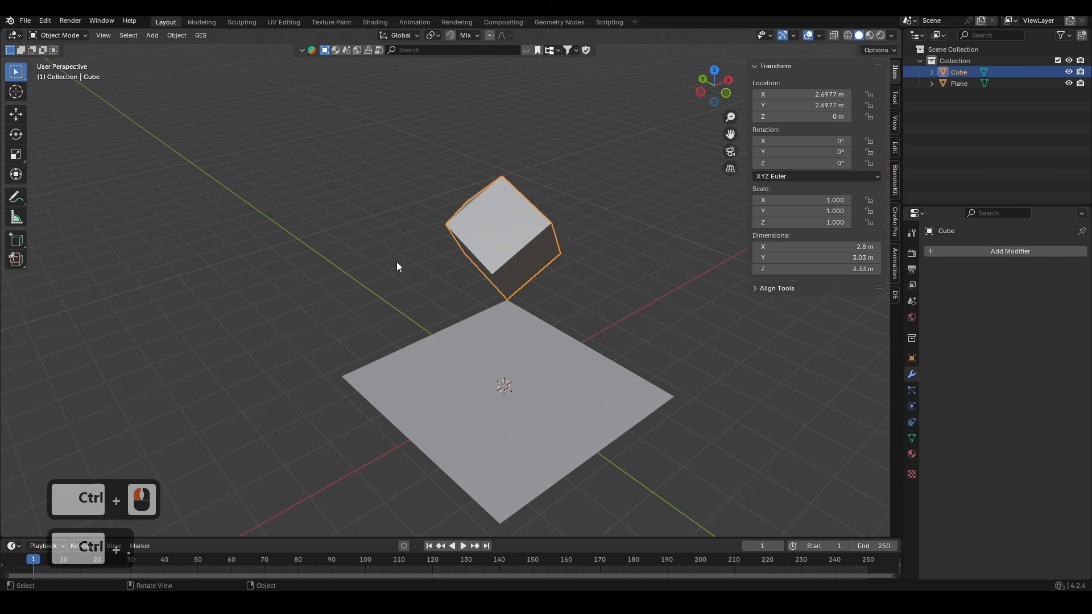
Rotate the cube around global Z, using a neighbouring lower corner as snap base and the plane's adjacent corner as target
{"action": "key", "text": "b"}
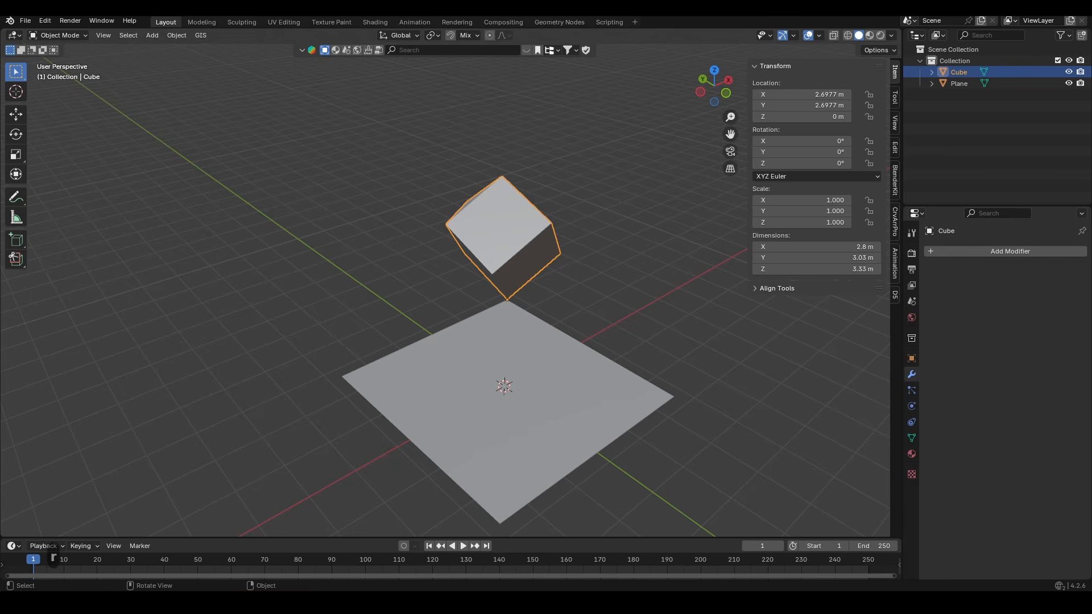
{"action": "key", "text": "r"}
{"action": "left_click", "coordinate": [492, 275]}
{"action": "key", "text": "z"}
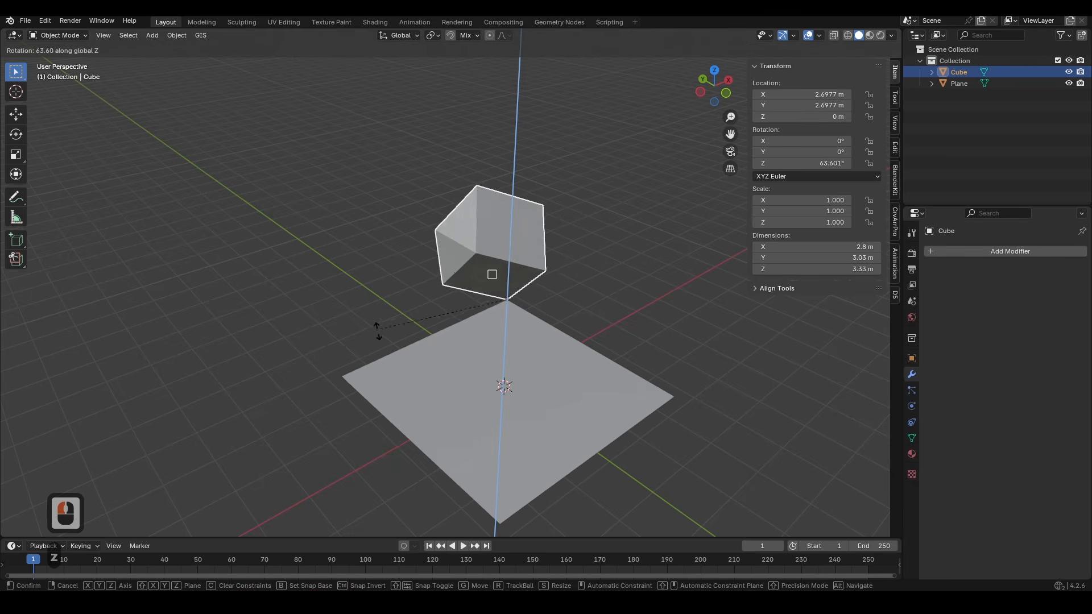
{"action": "left_click", "coordinate": [345, 372]}
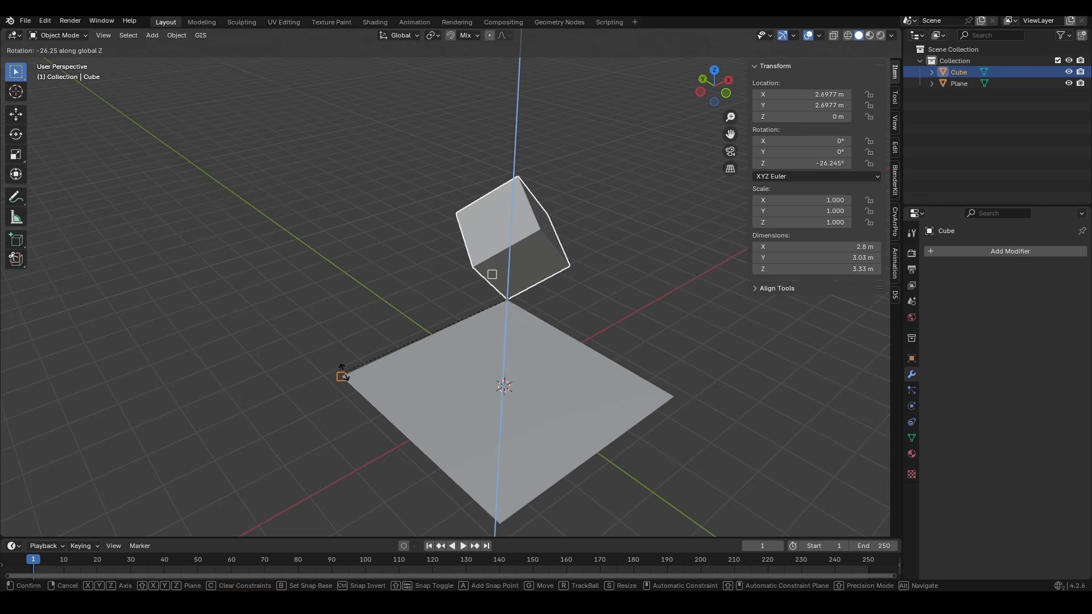
Rotate the cube around global Y, snapping the same lower corner to the plane's adjacent corner so its bottom edge meets the plane's edge
{"action": "middle_click_drag", "start_coordinate": [445, 316], "coordinate": [510, 315]}
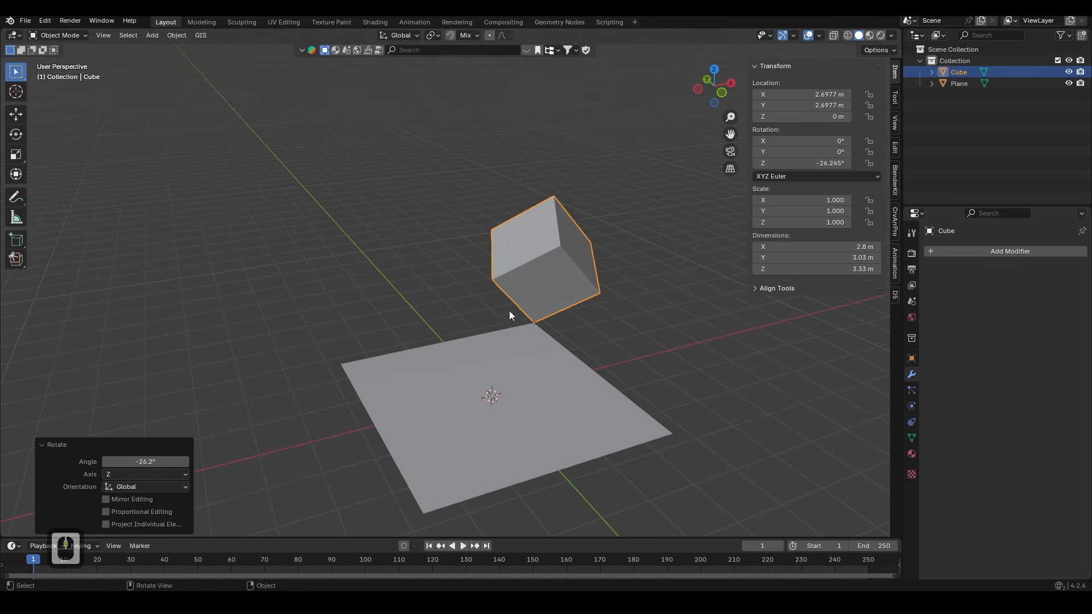
{"action": "key", "text": "r"}
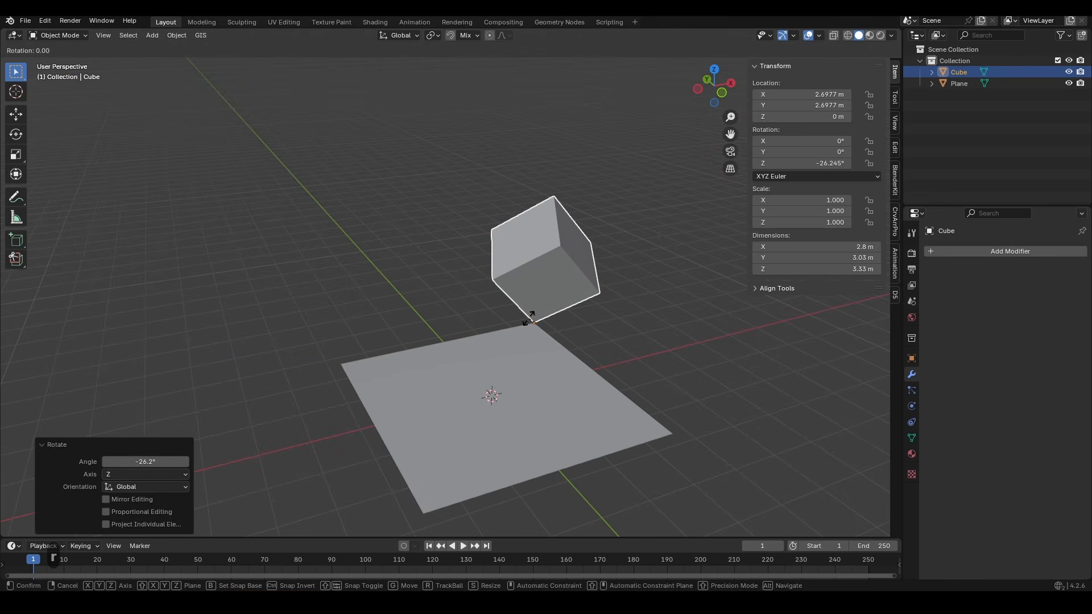
{"action": "key", "text": "b"}
{"action": "left_click", "coordinate": [486, 277]}
{"action": "key", "text": "y"}
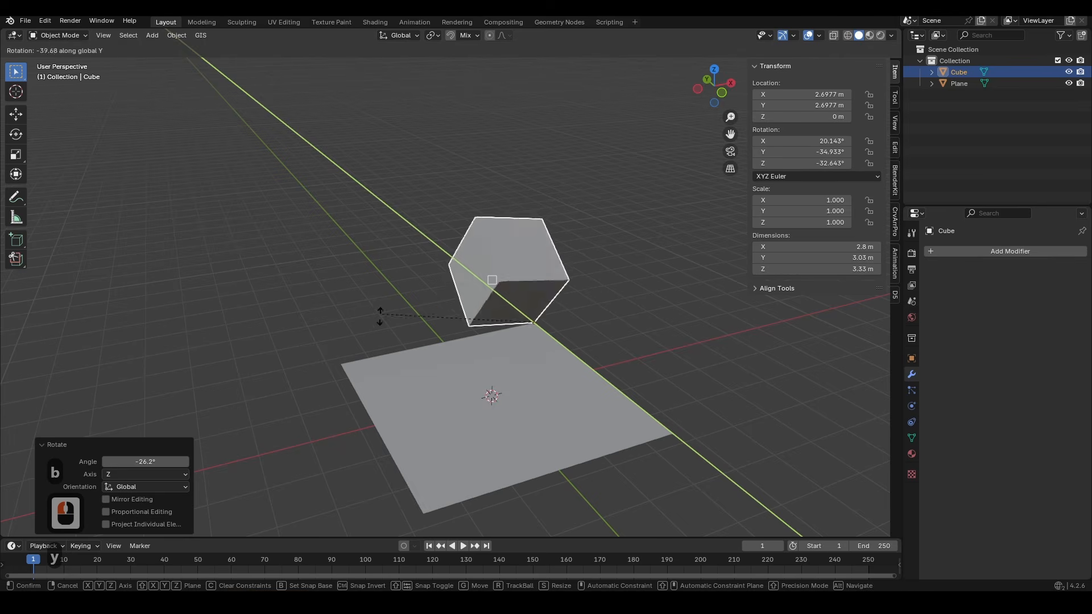
{"action": "left_click", "coordinate": [348, 349]}
{"action": "middle_click_drag", "start_coordinate": [553, 352], "coordinate": [447, 319]}
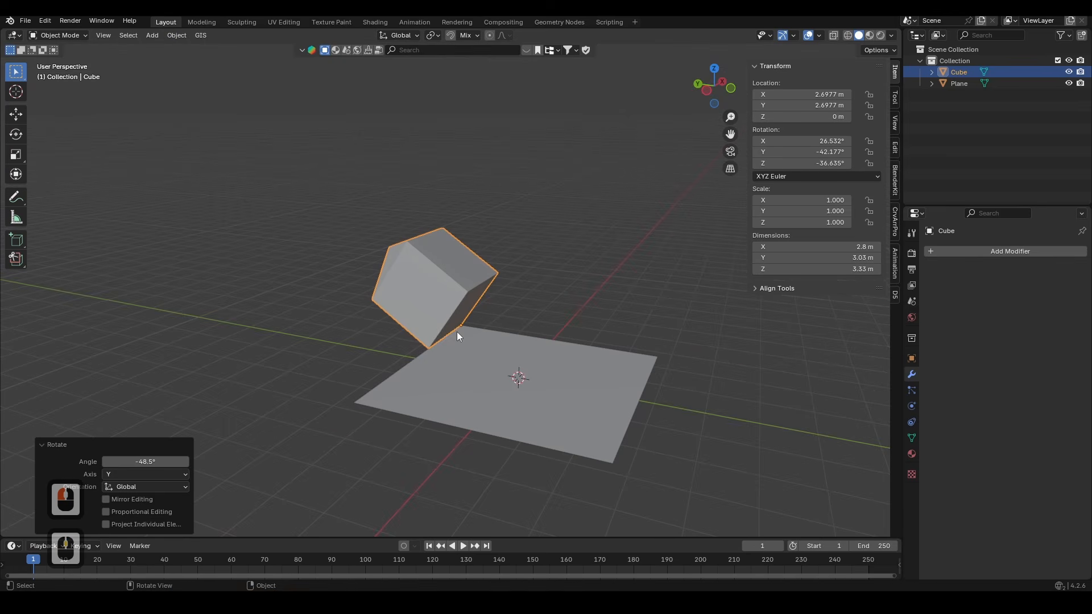
{"action": "key", "text": "r"}
{"action": "key", "text": "b"}
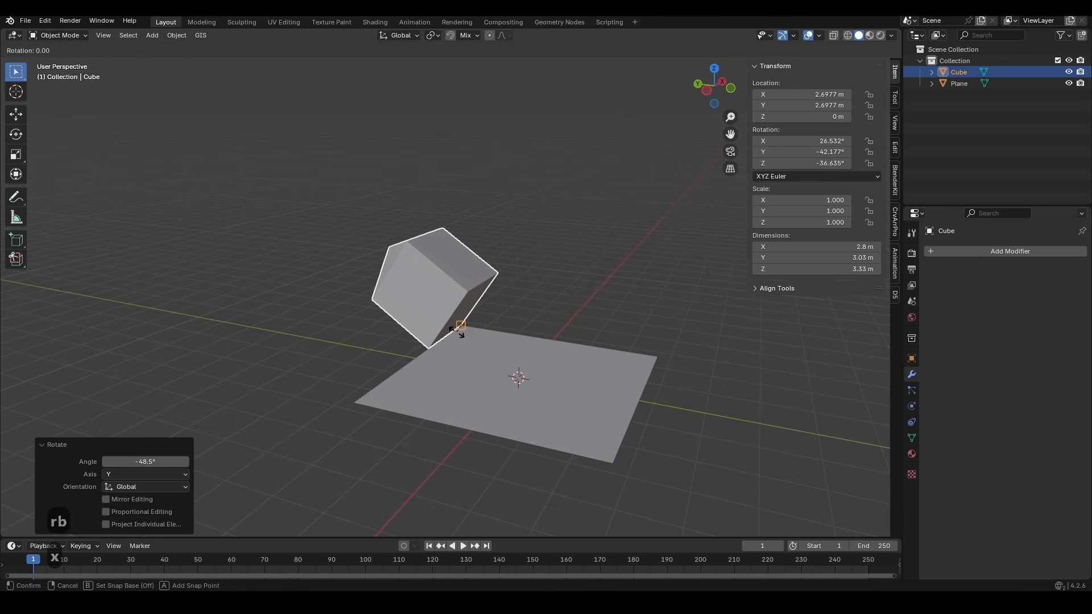
{"action": "left_click", "coordinate": [460, 325]}
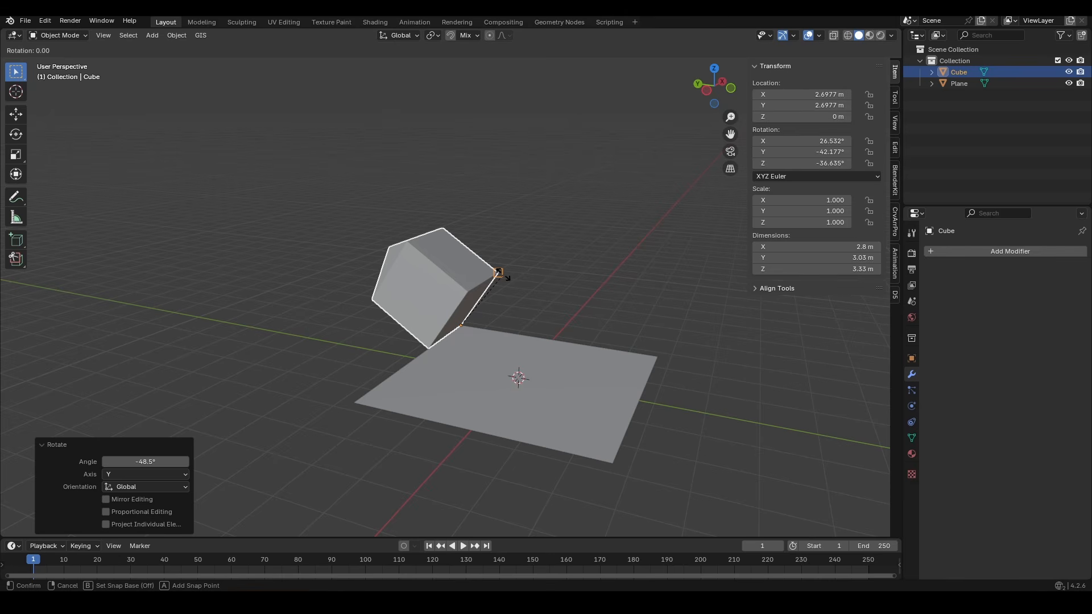
{"action": "key", "text": "Escape"}
{"action": "key", "text": "r"}
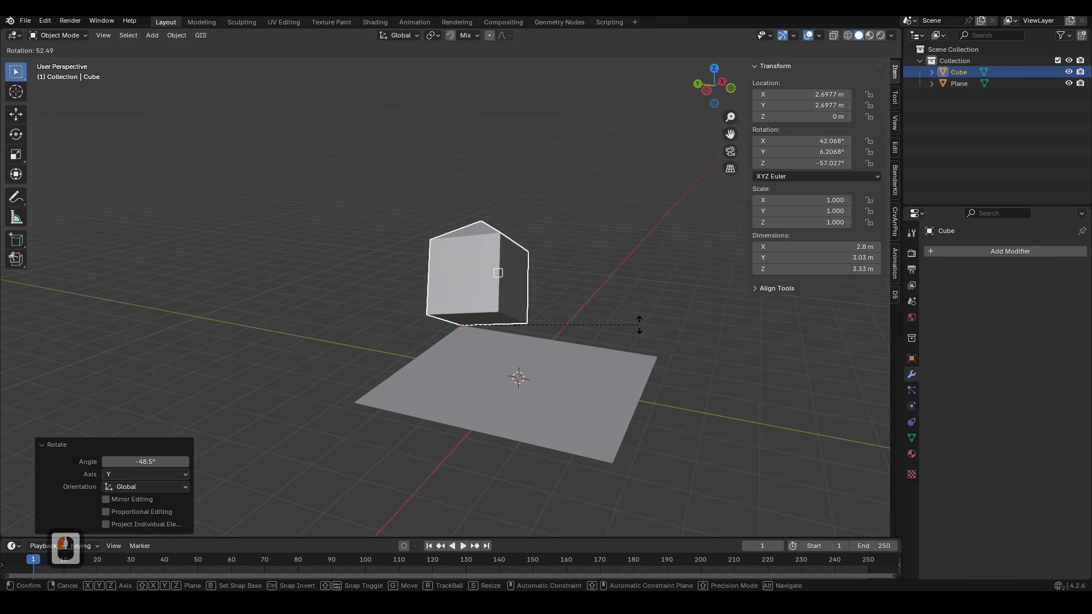
{"action": "key", "text": "Escape"}
Rotate the cube around global X, snapping its raised bottom corner to the plane's other adjacent corner so its base lies flat
{"action": "key", "text": "r"}
{"action": "key", "text": "x"}
{"action": "key", "text": "b"}
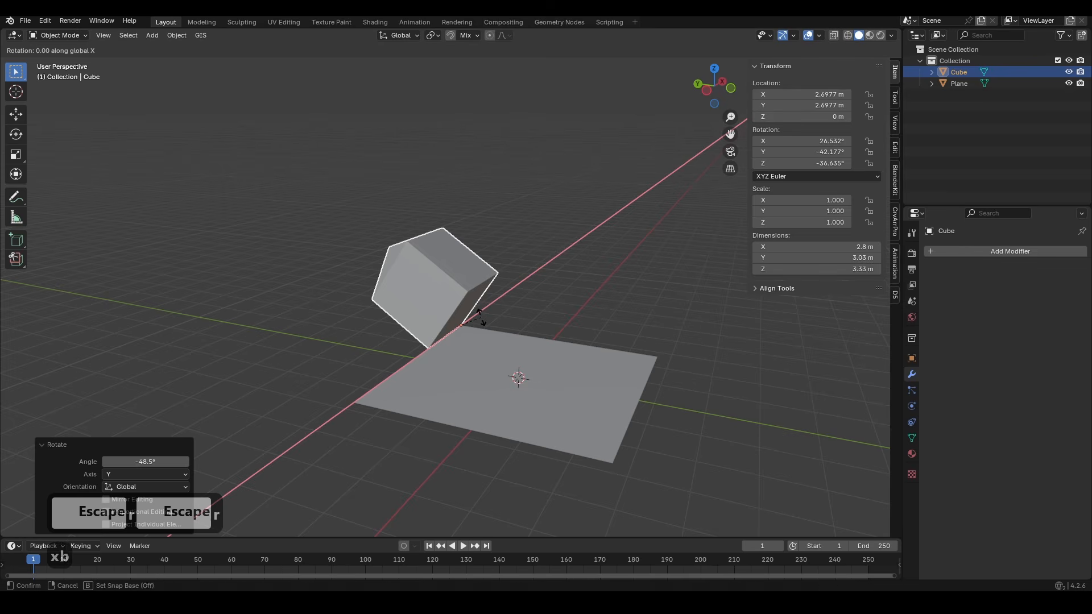
{"action": "left_click", "coordinate": [629, 317]}
{"action": "scroll", "coordinate": [436, 309], "scroll_direction": "up", "scroll_amount": 3}
{"action": "middle_click_drag", "start_coordinate": [435, 309], "coordinate": [373, 300], "text": "shift"}
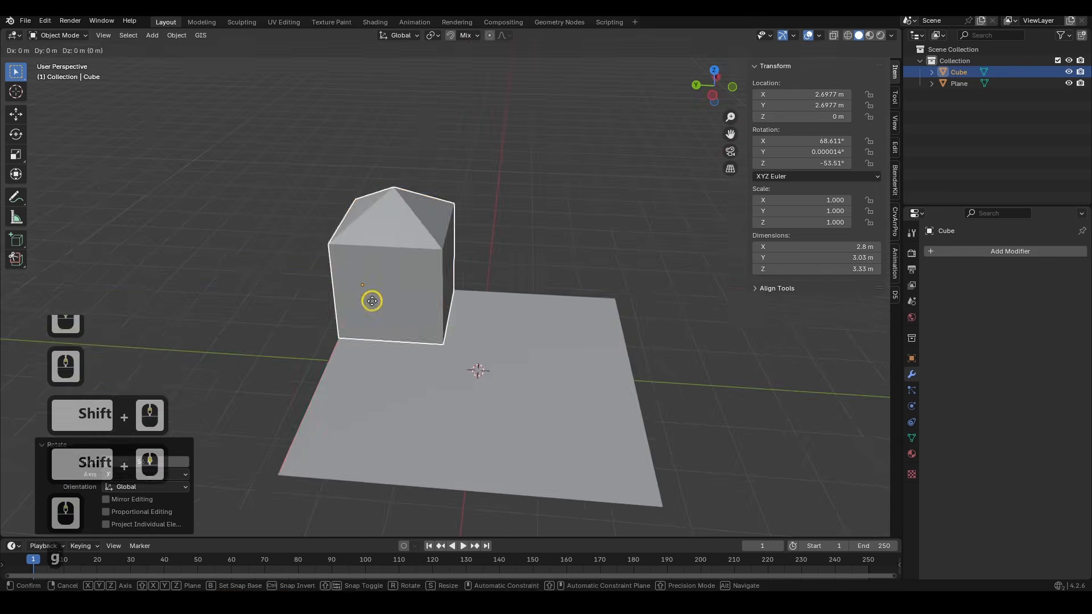
Move the cube within the XY plane by about -2.03 m in X and -1.98 m in Y toward the plane's centre
{"action": "key", "text": "g"}
{"action": "key", "text": "z"}
{"action": "left_click", "coordinate": [244, 410]}
Apply all transforms to the cube and set its origin back to its geometry
{"action": "middle_click_drag", "start_coordinate": [244, 409], "coordinate": [439, 254]}
{"action": "key", "text": "ctrl+a"}
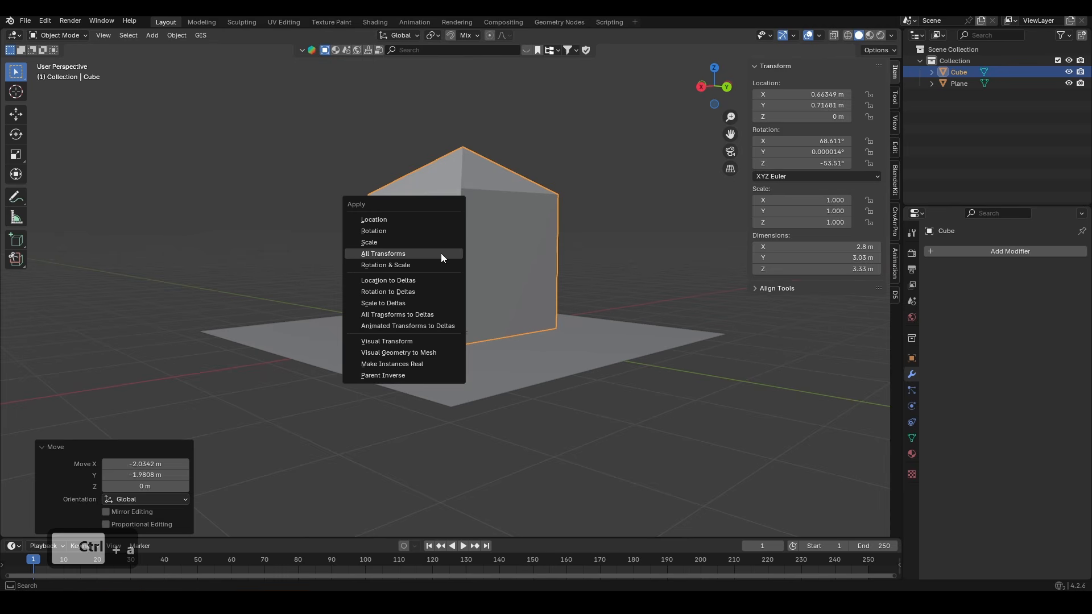
{"action": "left_click", "coordinate": [441, 254]}
{"action": "right_click", "coordinate": [441, 254]}
{"action": "key", "text": "o"}
{"action": "key", "text": "o"}
{"action": "left_click", "coordinate": [424, 265]}
{"action": "middle_click_drag", "start_coordinate": [452, 271], "coordinate": [421, 274]}
{"action": "scroll", "coordinate": [423, 265], "scroll_direction": "down", "scroll_amount": 4}
{"action": "scroll", "coordinate": [421, 275], "scroll_direction": "down", "scroll_amount": 1}
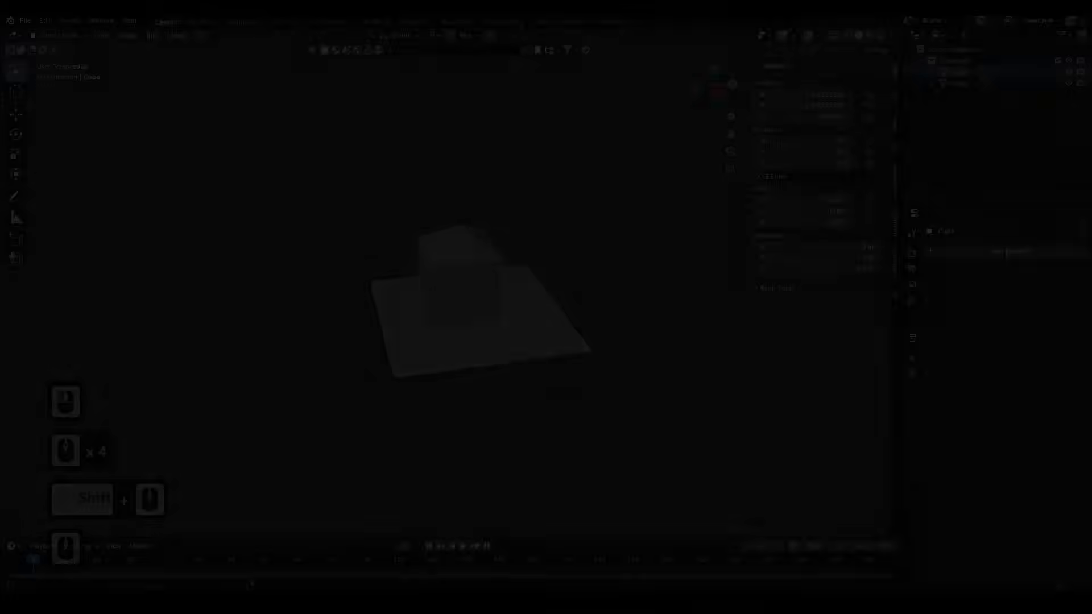
Move the plane about 2.42 m along the global X axis
{"action": "key", "text": "g"}
{"action": "middle_click", "coordinate": [532, 408]}
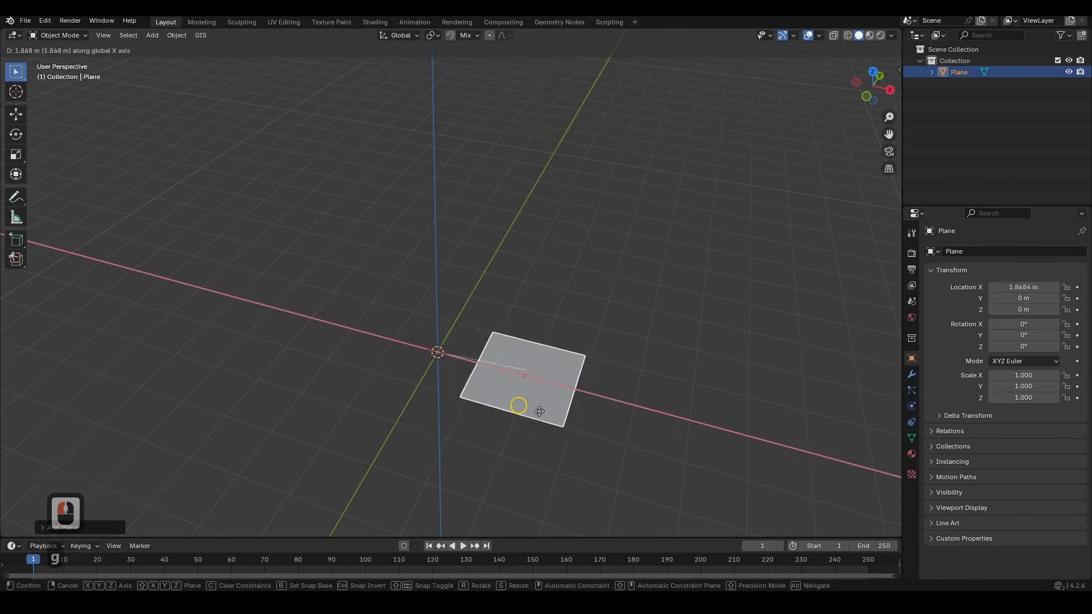
{"action": "left_click", "coordinate": [546, 415]}
Add a cube and move it within the XY plane to about X -1.85 m, Y 1.80 m
{"action": "key", "text": "shift+a"}
{"action": "left_click", "coordinate": [401, 352]}
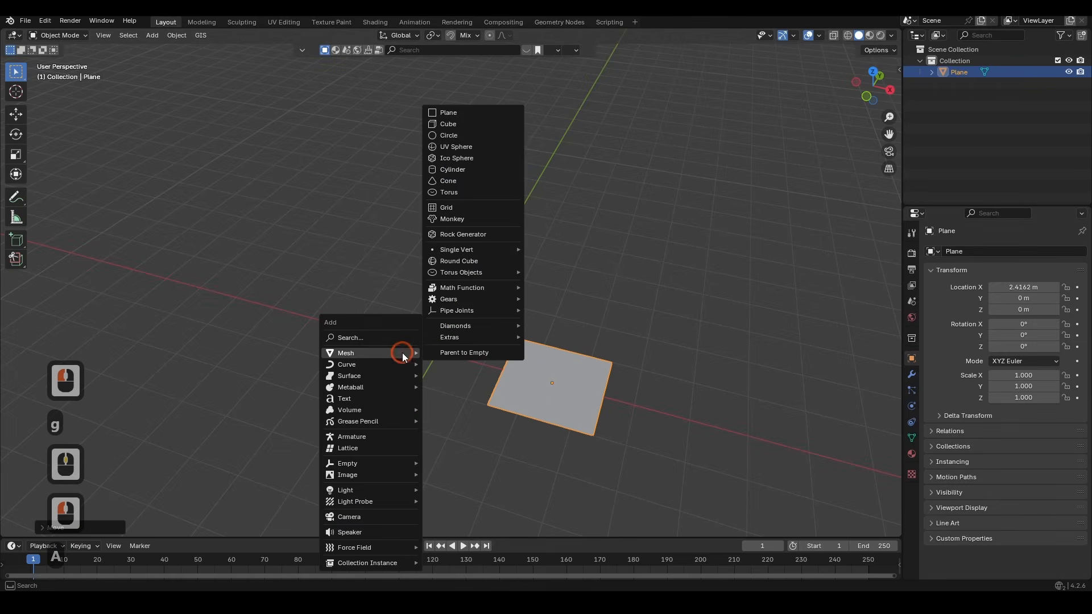
{"action": "left_click", "coordinate": [449, 124]}
{"action": "key", "text": "g"}
{"action": "key", "text": "shift+z"}
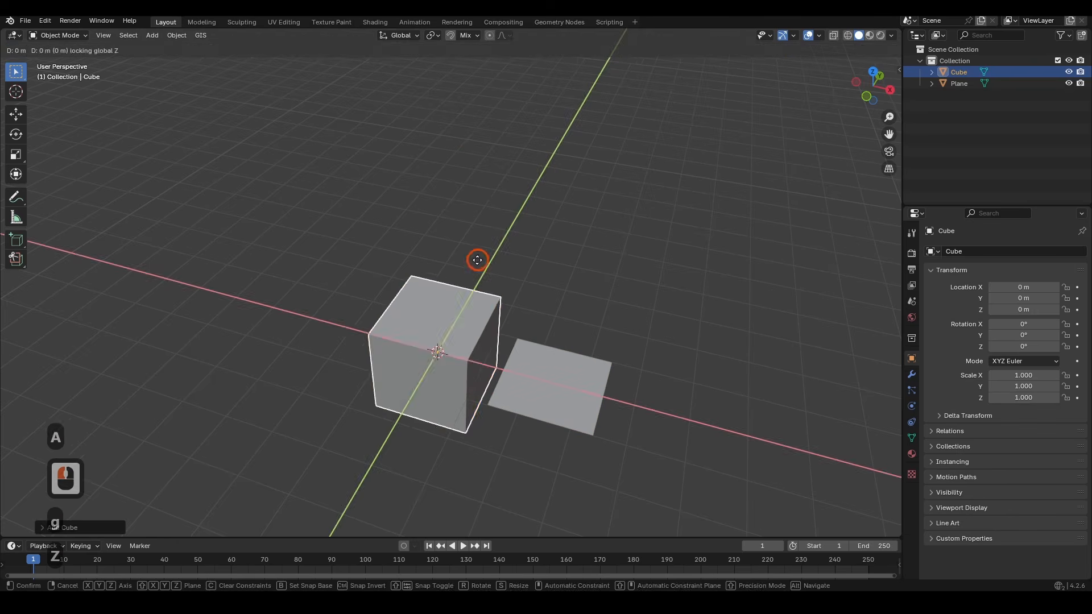
{"action": "left_click", "coordinate": [432, 190]}
Enlarge the plane's mesh in Edit Mode by a factor of about 2.29
{"action": "left_click", "coordinate": [533, 349]}
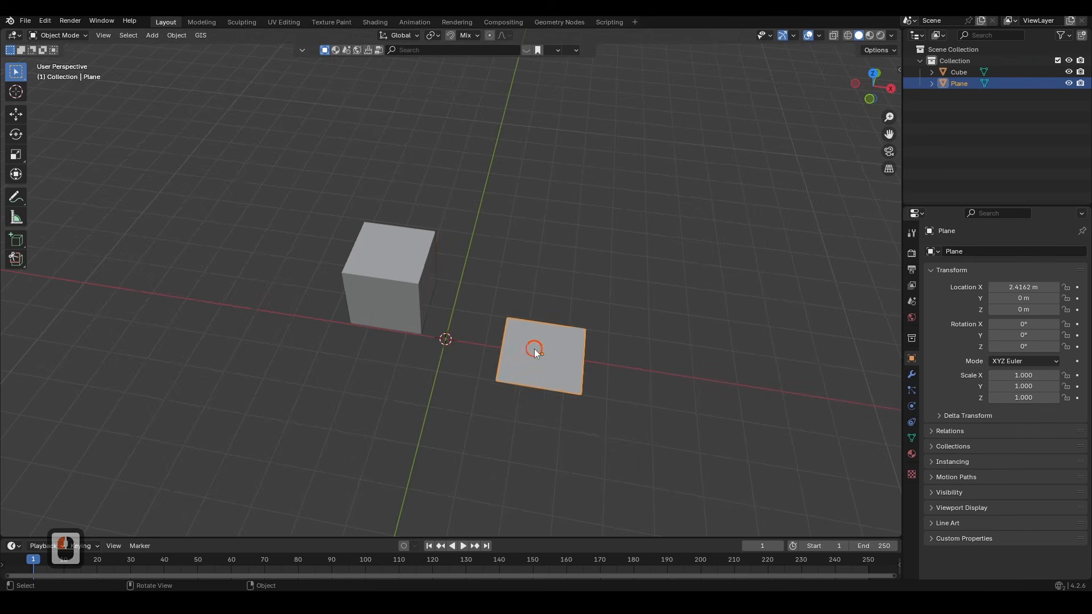
{"action": "key", "text": "Tab"}
{"action": "key", "text": "s"}
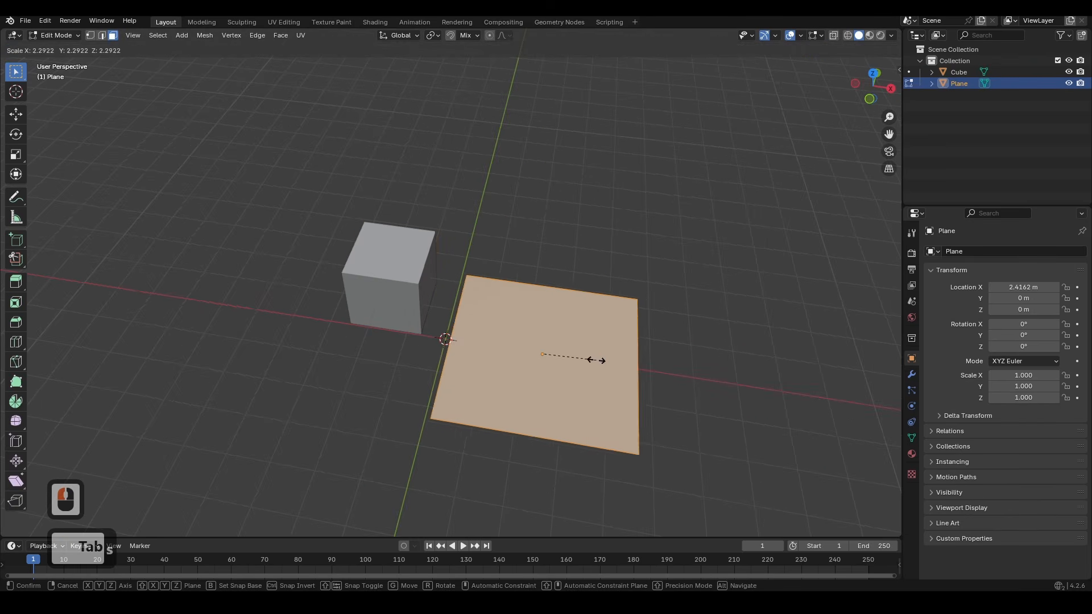
{"action": "left_click", "coordinate": [596, 360]}
{"action": "key", "text": "Tab"}
Move the enlarged plane along global X to about 3.85 m
{"action": "key", "text": "g"}
{"action": "middle_click", "coordinate": [502, 338]}
{"action": "left_click", "coordinate": [556, 347]}
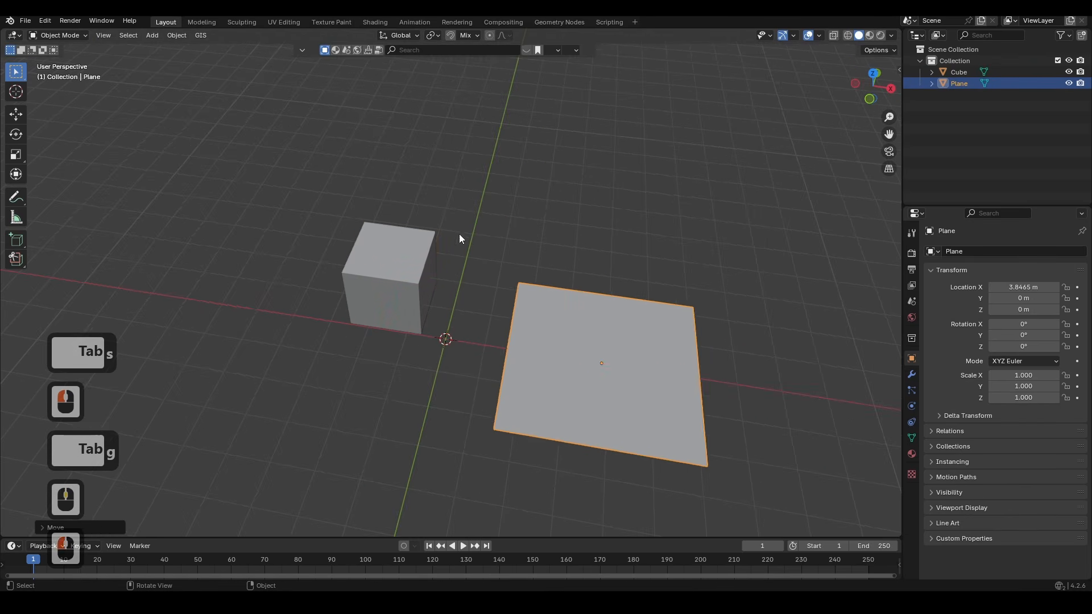
{"action": "scroll", "coordinate": [409, 268], "scroll_direction": "down", "scroll_amount": 2}
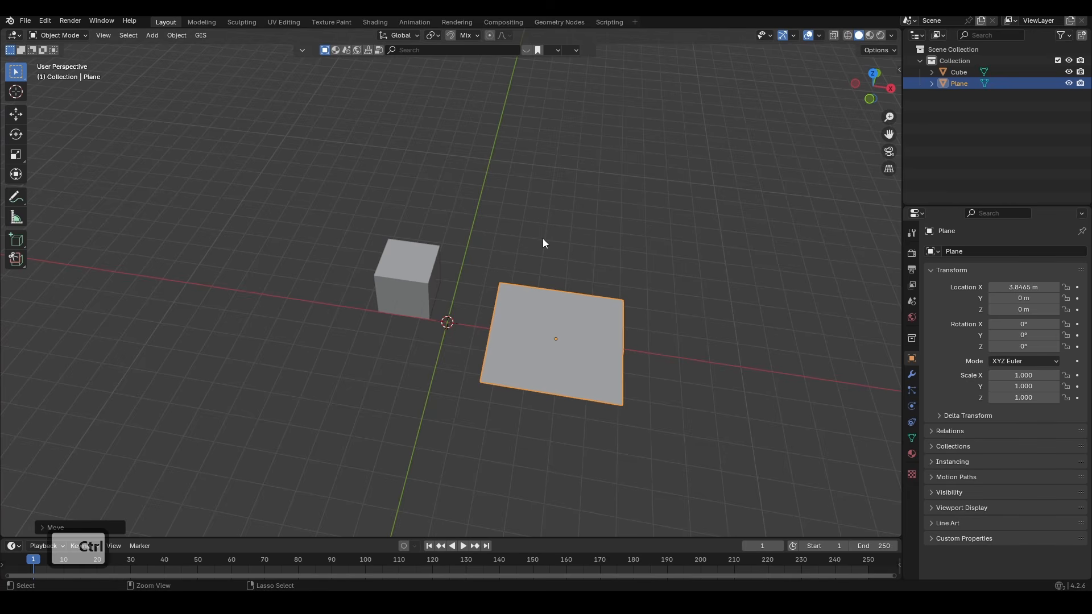
Check in the preferences that the Align Tools add-on is installed and enabled
{"action": "key", "text": "ctrl+comma"}
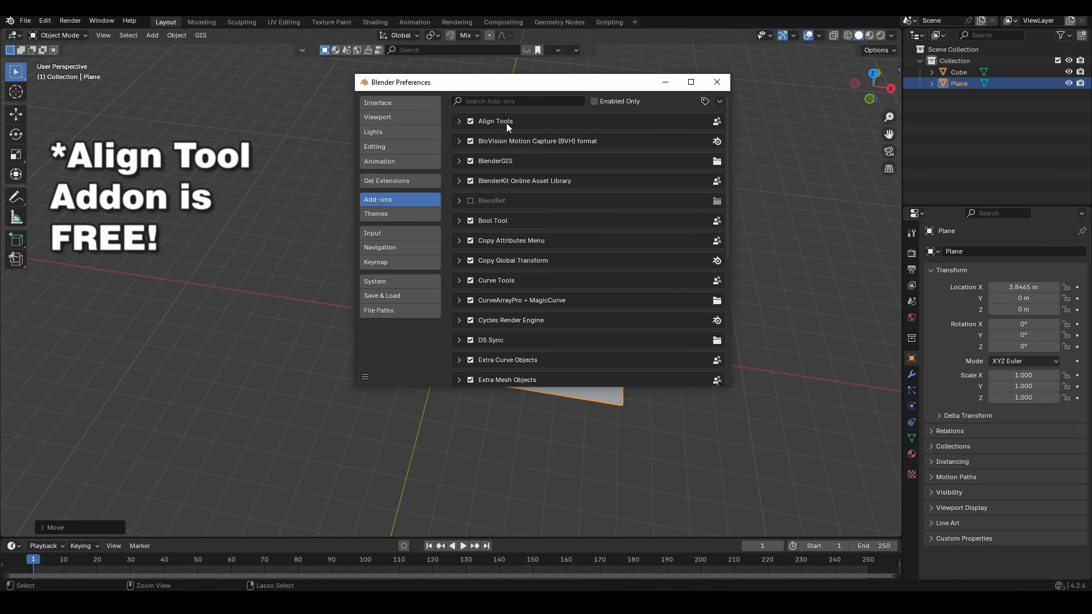
{"action": "left_click", "coordinate": [384, 183]}
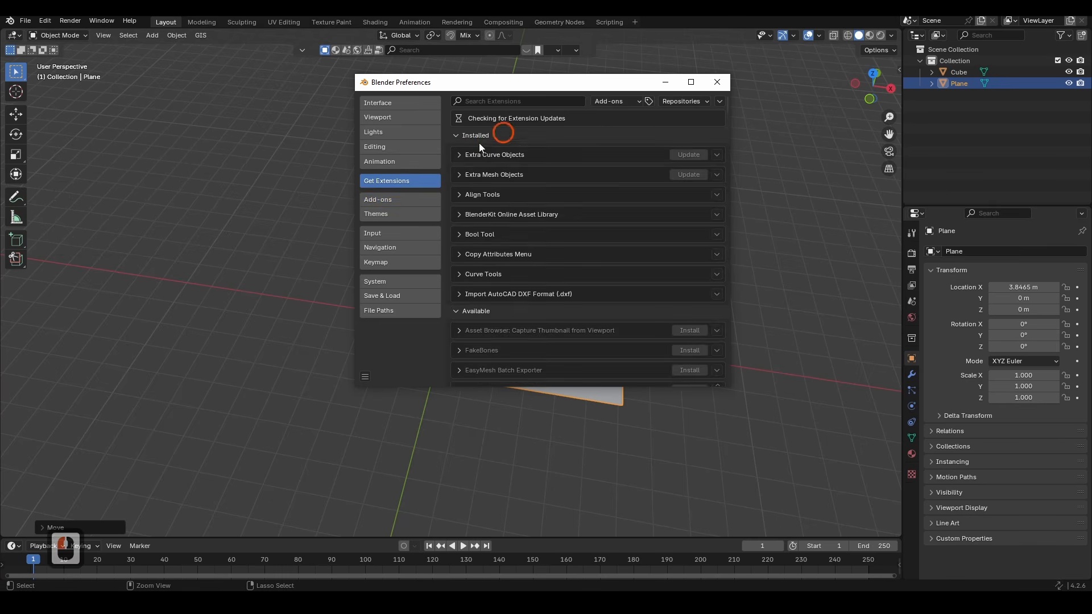
{"action": "left_click", "coordinate": [411, 197]}
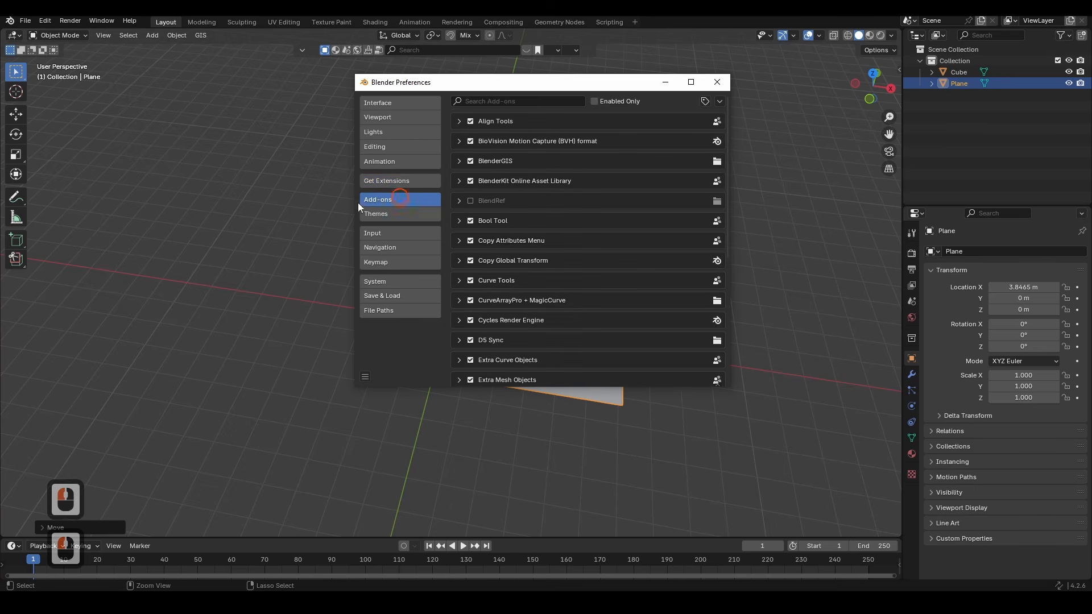
{"action": "left_click", "coordinate": [471, 121]}
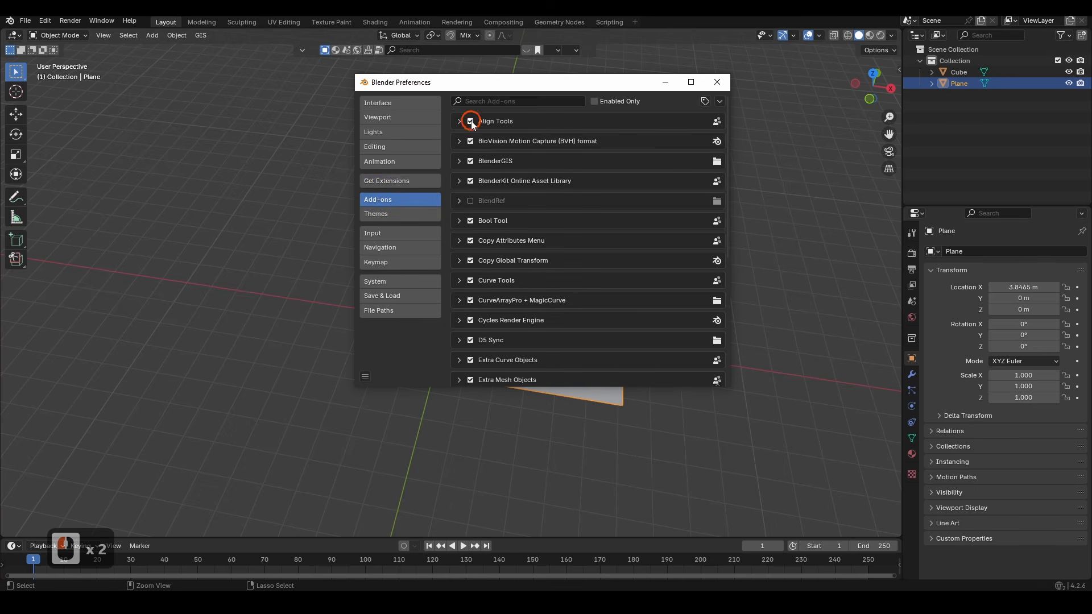
{"action": "left_click", "coordinate": [717, 82]}
Show the viewport sidebar and expand the Align Tools options
{"action": "key", "text": "n"}
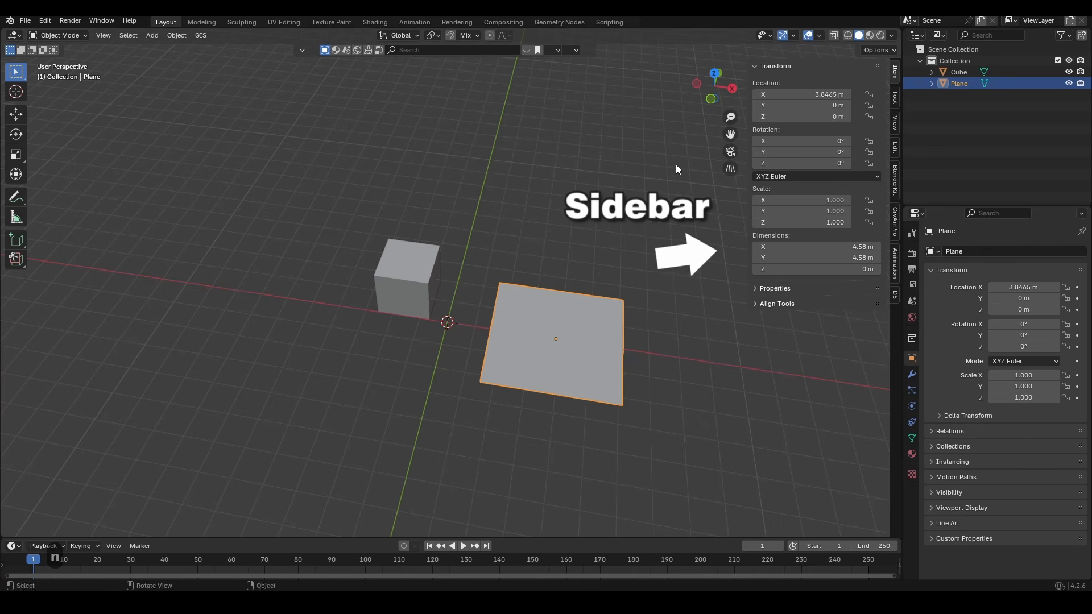
{"action": "key", "text": "n"}
{"action": "key", "text": "n"}
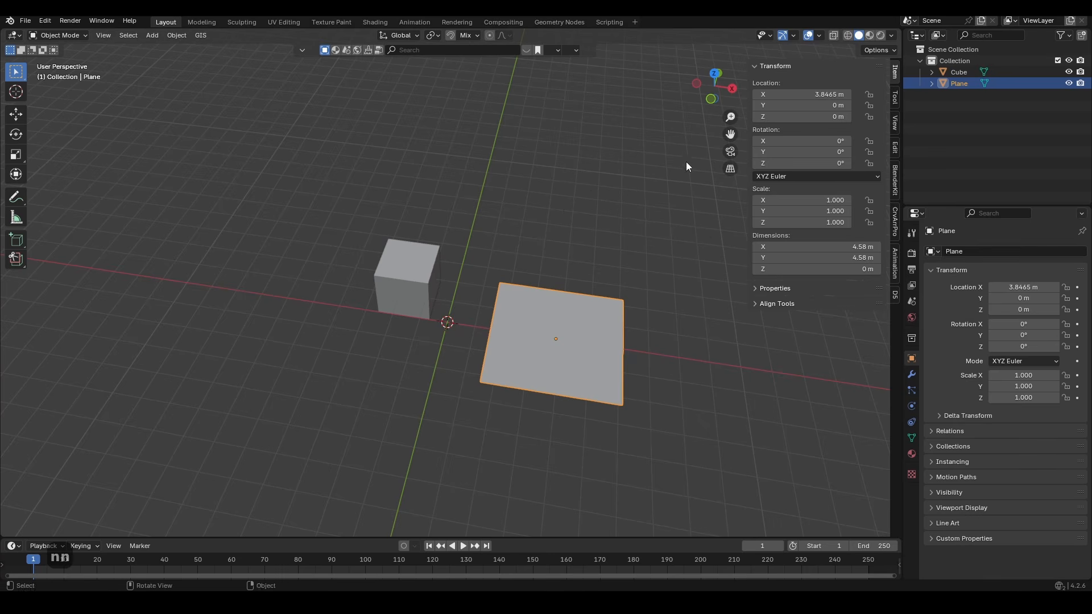
{"action": "left_click", "coordinate": [772, 303]}
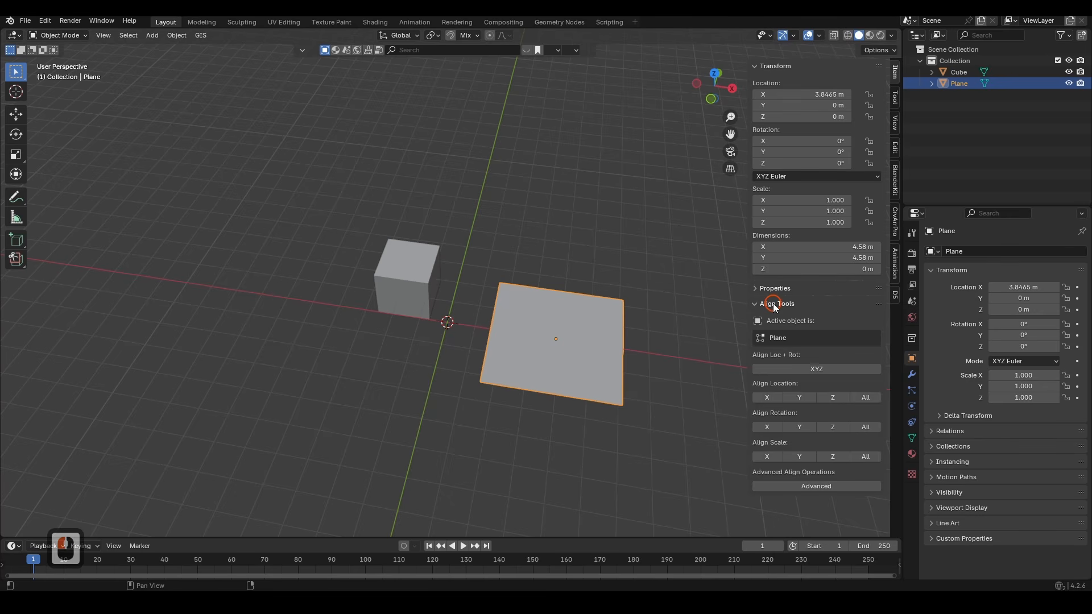
Align the cube's location and rotation to the plane on XYZ, with the plane as the active object
{"action": "left_click", "coordinate": [405, 266]}
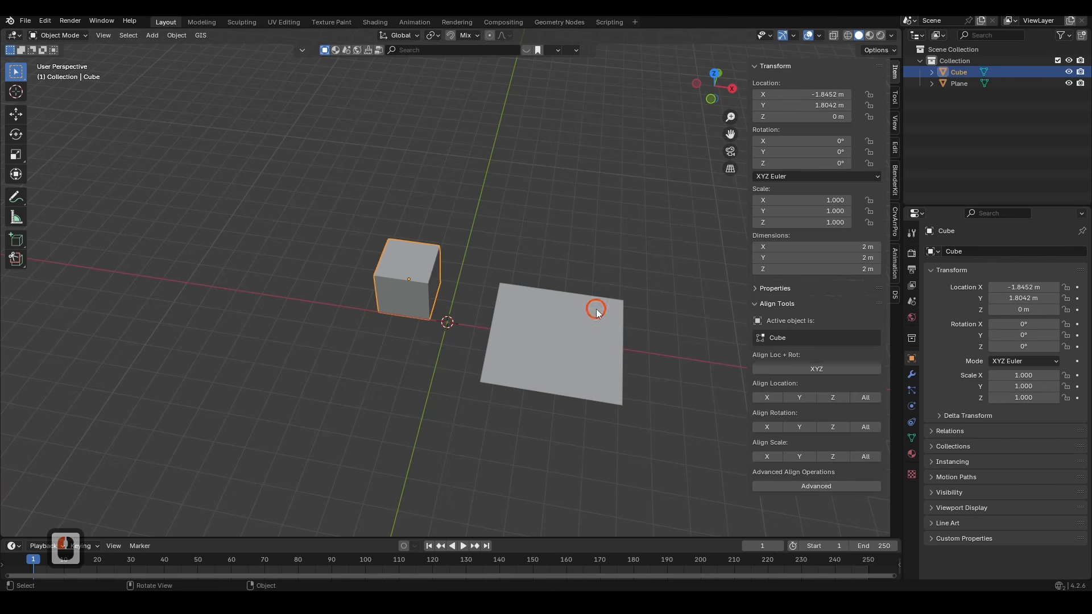
{"action": "left_click", "coordinate": [543, 333], "text": "shift"}
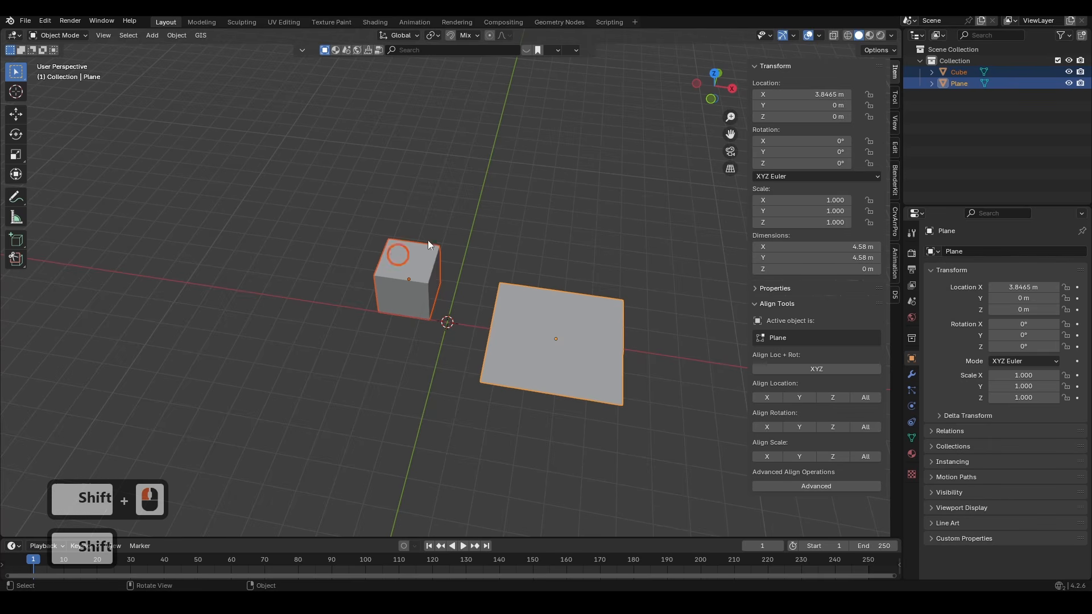
{"action": "left_click", "coordinate": [819, 369]}
Move the plane away from the cube within the XY plane to about X -3.43 m, Y 3.63 m
{"action": "left_click", "coordinate": [615, 378]}
{"action": "key", "text": "g"}
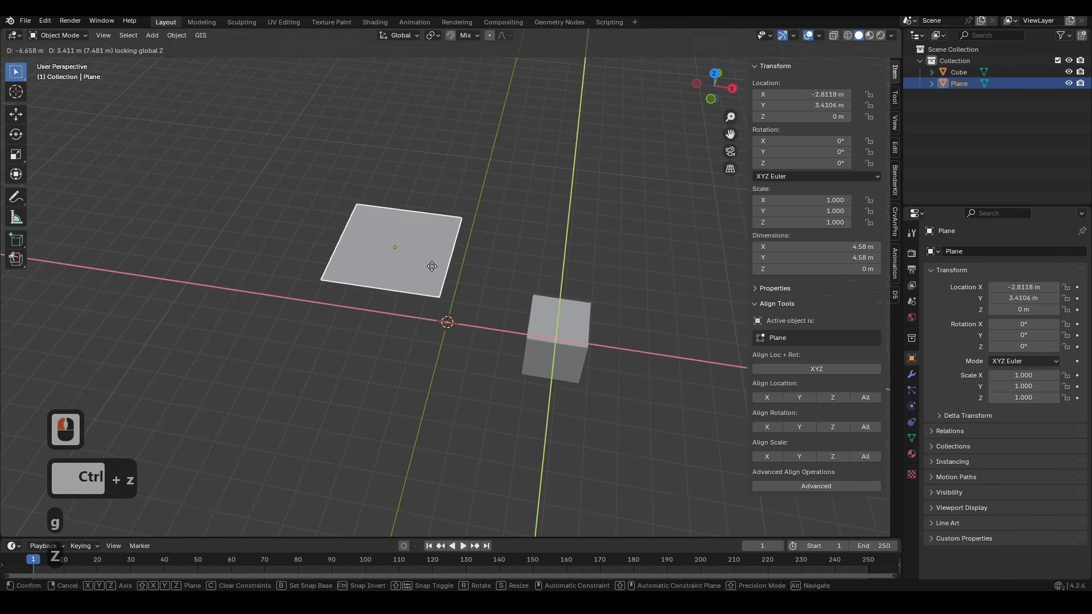
{"action": "left_click", "coordinate": [561, 334]}
Try aligning the cube's location and rotation to the relocated plane, and undo the alignment
{"action": "left_click", "coordinate": [561, 339]}
{"action": "left_click", "coordinate": [391, 233], "text": "shift"}
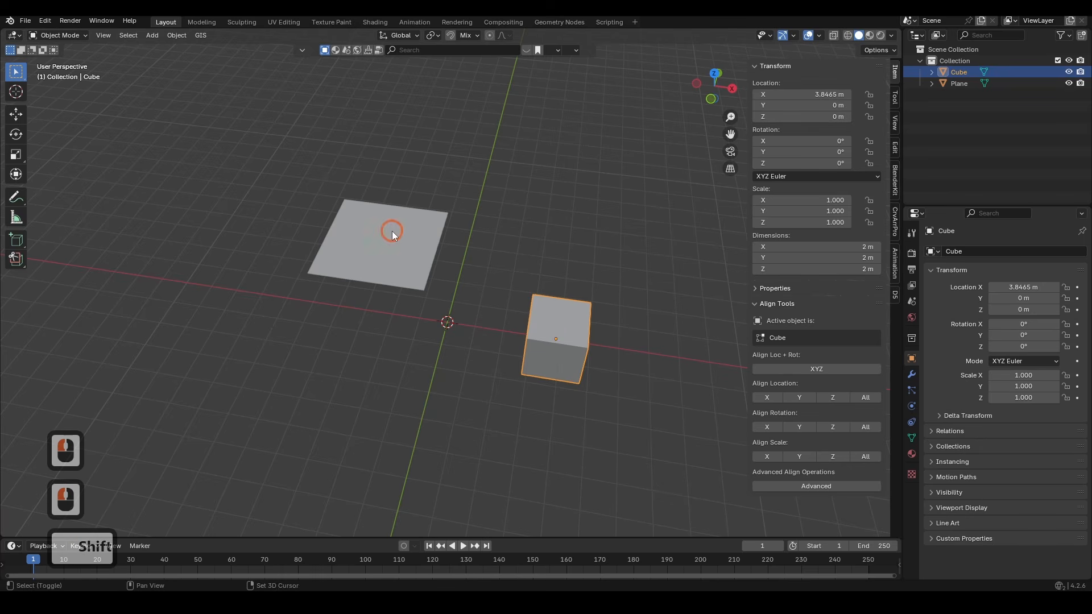
{"action": "left_click", "coordinate": [829, 370]}
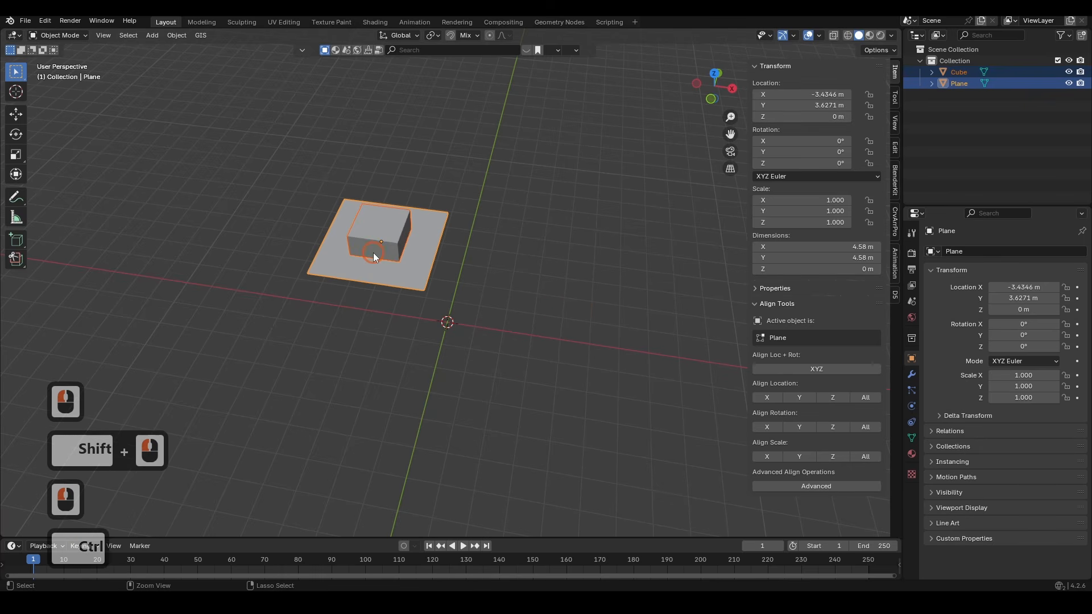
{"action": "key", "text": "ctrl+z"}
Rotate the plane about 49.26° around the global Z axis
{"action": "left_click", "coordinate": [382, 241]}
{"action": "key", "text": "r"}
{"action": "key", "text": "z"}
{"action": "left_click", "coordinate": [455, 169]}
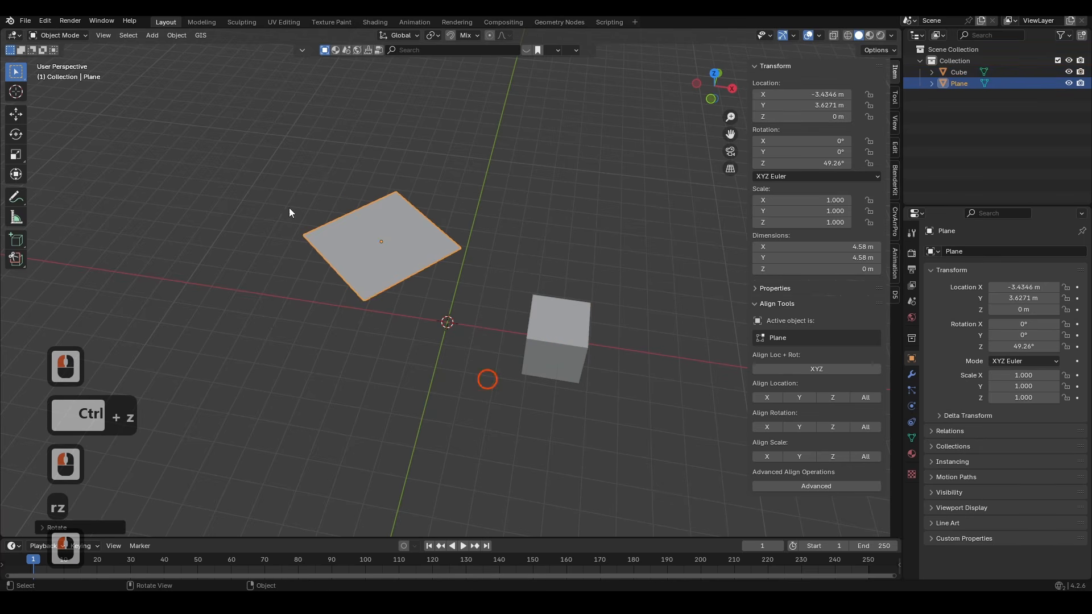
Try scaling the rotated plane up by a factor of about 2.63 in Object Mode
{"action": "left_click", "coordinate": [555, 316]}
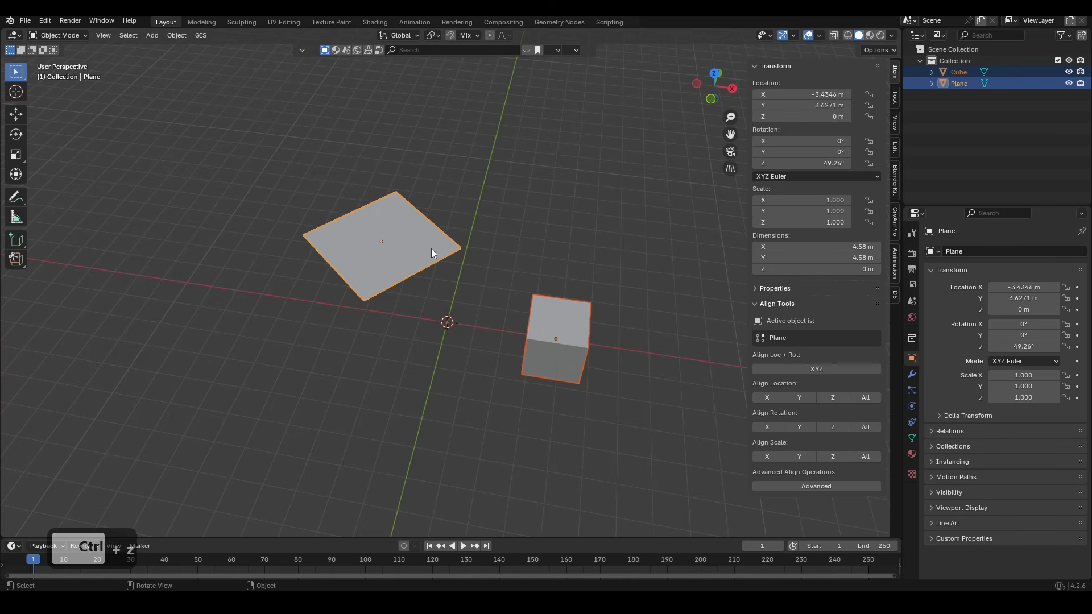
{"action": "left_click", "coordinate": [353, 244]}
{"action": "key", "text": "Tab"}
{"action": "key", "text": "Tab"}
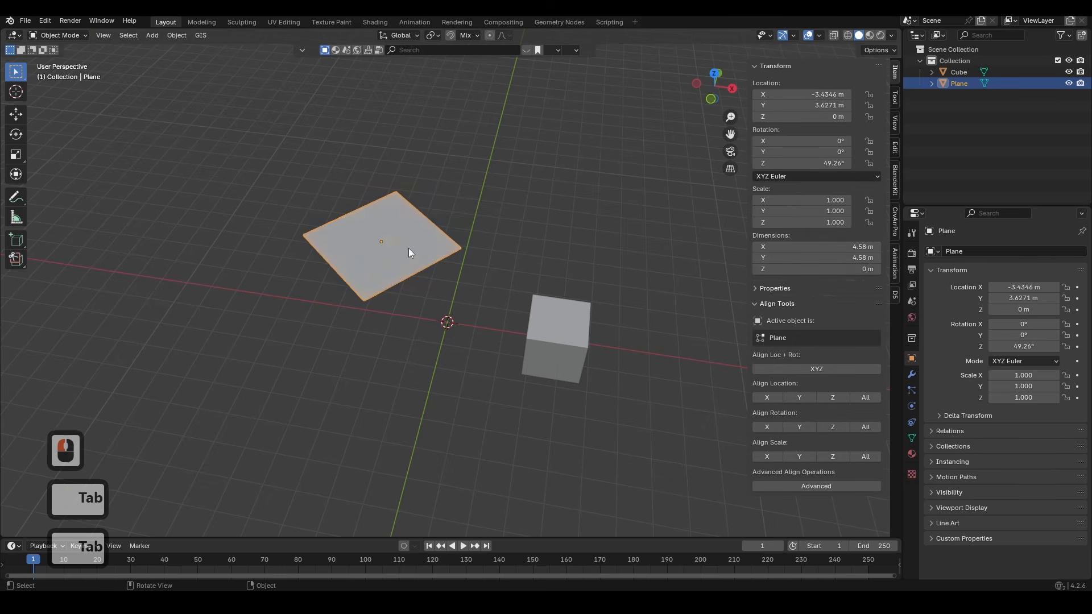
{"action": "key", "text": "s"}
{"action": "left_click", "coordinate": [479, 254]}
Try matching the cube's scale to the enlarged plane on all axes with Align Scale
{"action": "left_click", "coordinate": [554, 336]}
{"action": "left_click", "coordinate": [497, 294], "text": "shift"}
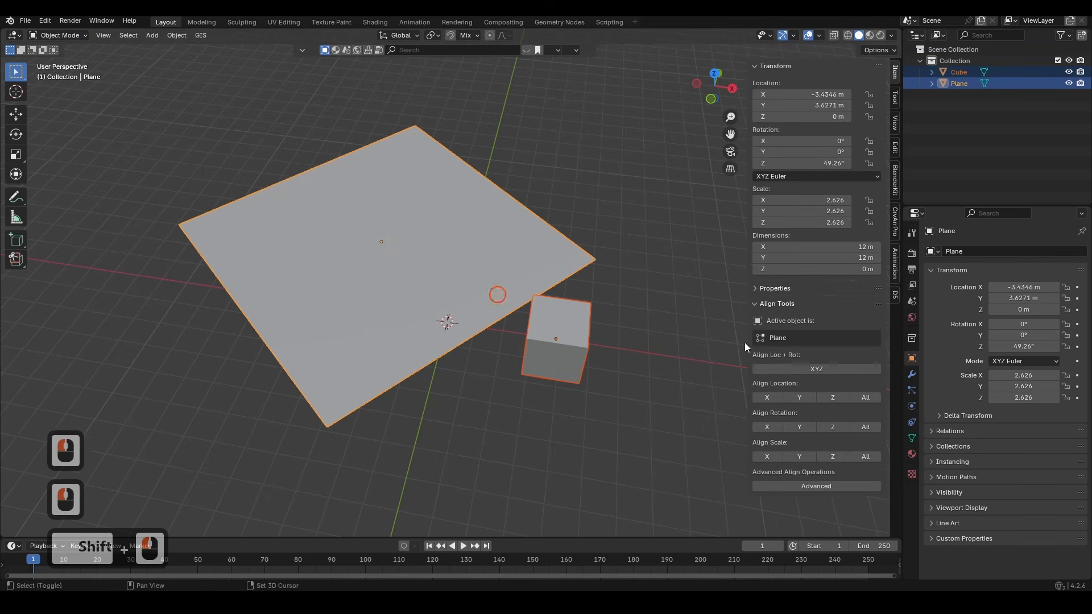
{"action": "left_click", "coordinate": [863, 456]}
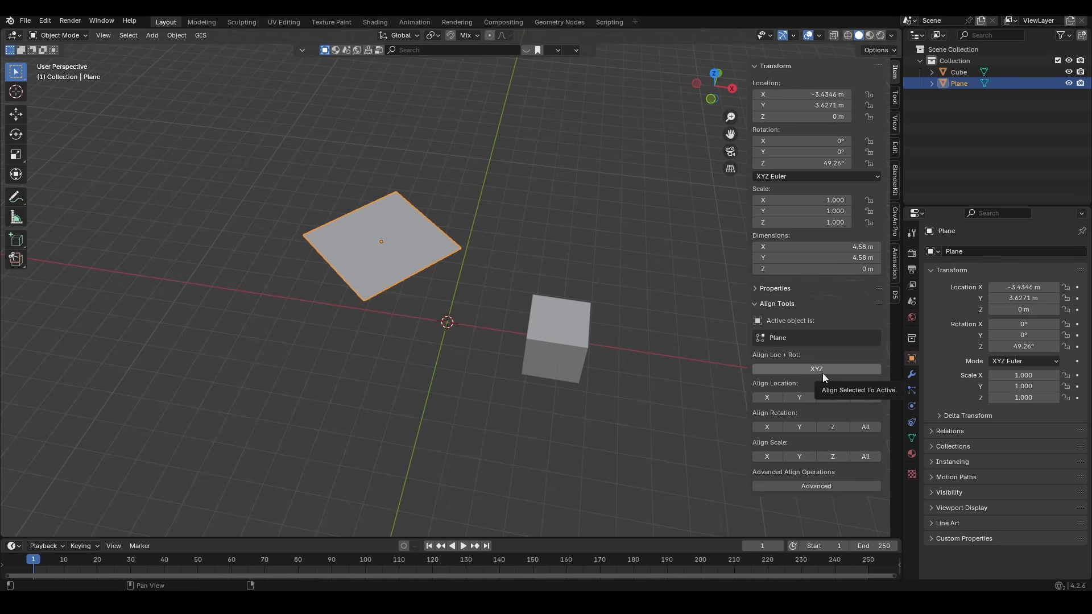
{"action": "right_click", "coordinate": [822, 372]}
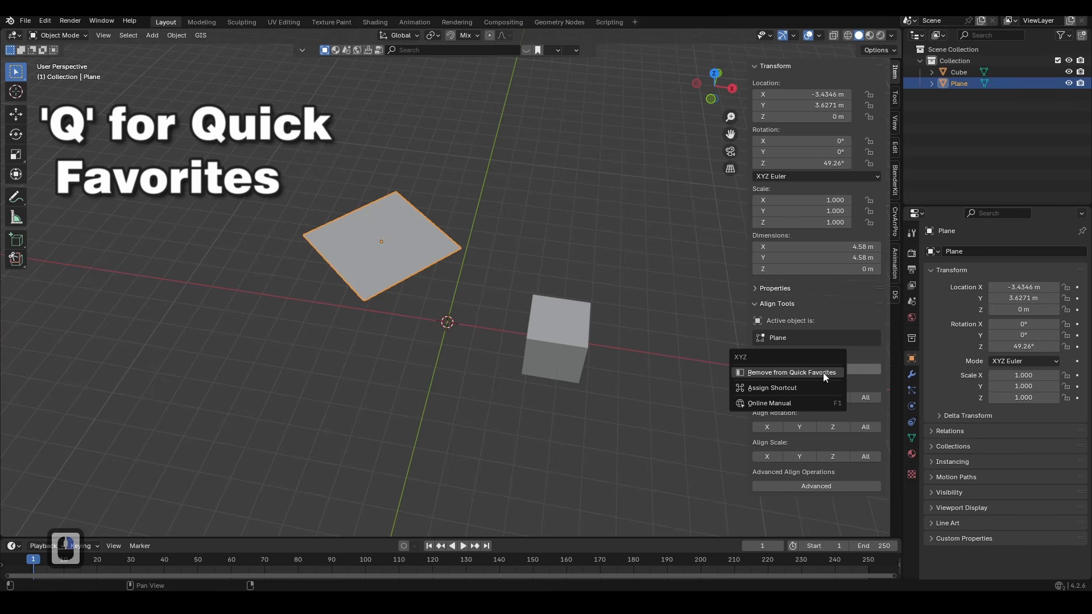
{"action": "key", "text": "Escape"}
{"action": "right_click", "coordinate": [831, 370]}
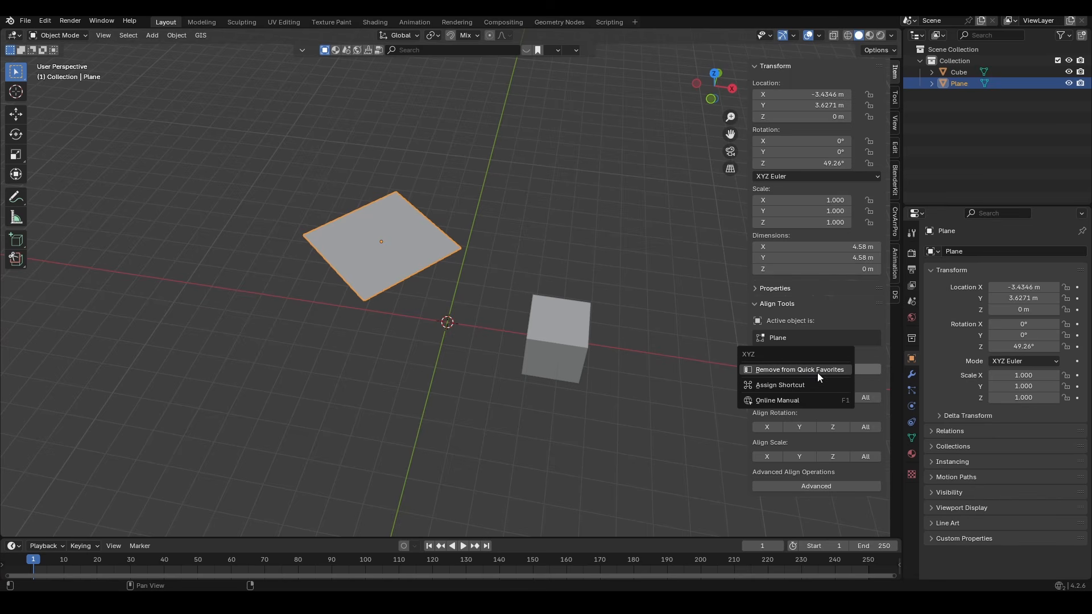
{"action": "key", "text": "Escape"}
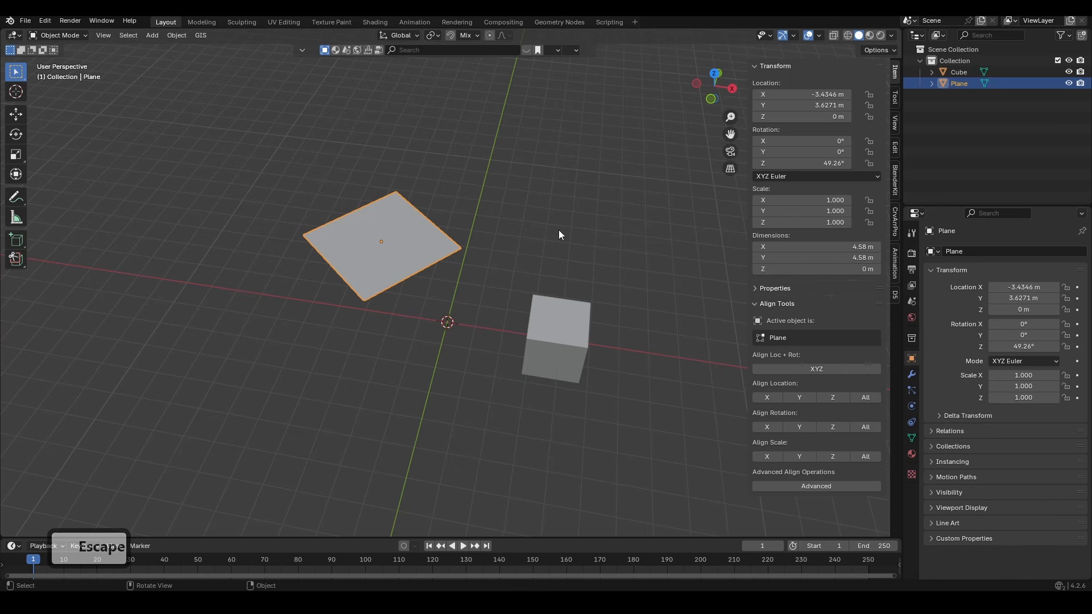
Remove the XYZ align operation and Align Rotation to Target from Quick Favorites
{"action": "key", "text": "q"}
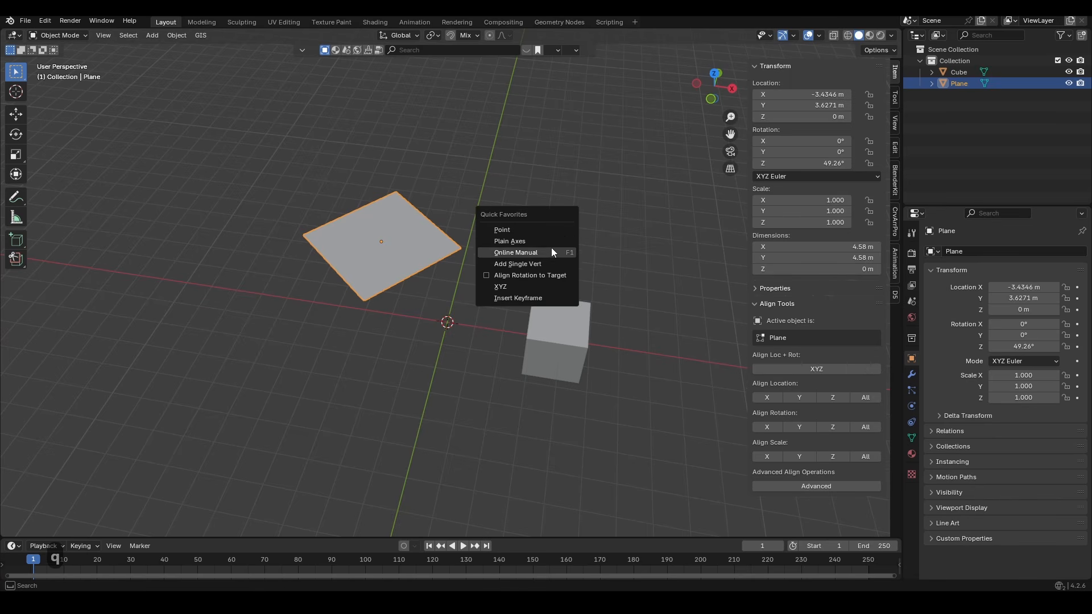
{"action": "right_click", "coordinate": [537, 283]}
{"action": "right_click", "coordinate": [533, 272]}
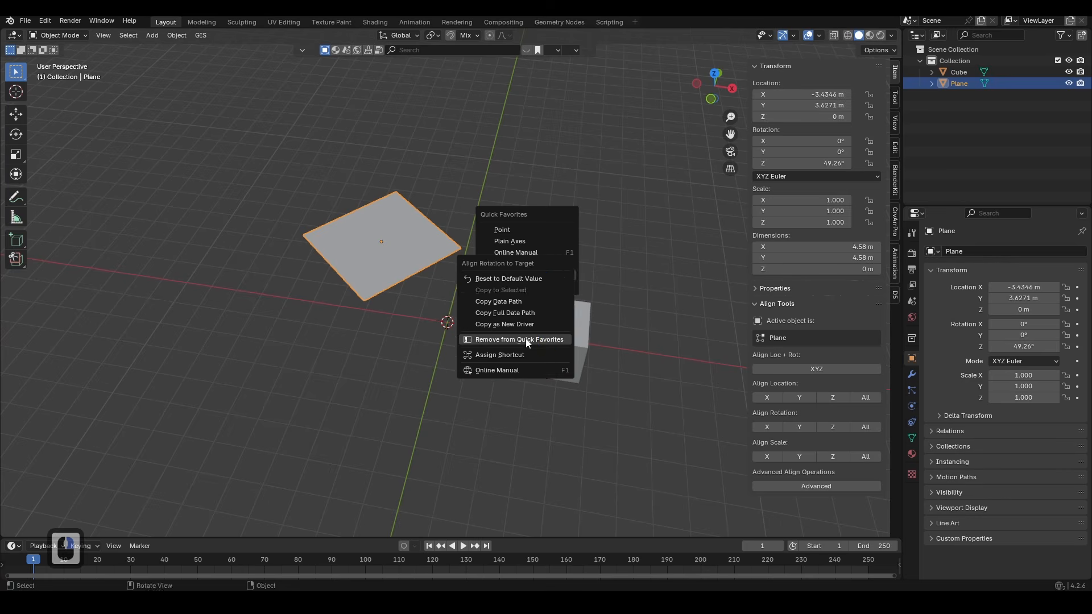
{"action": "left_click", "coordinate": [526, 336]}
{"action": "key", "text": "q"}
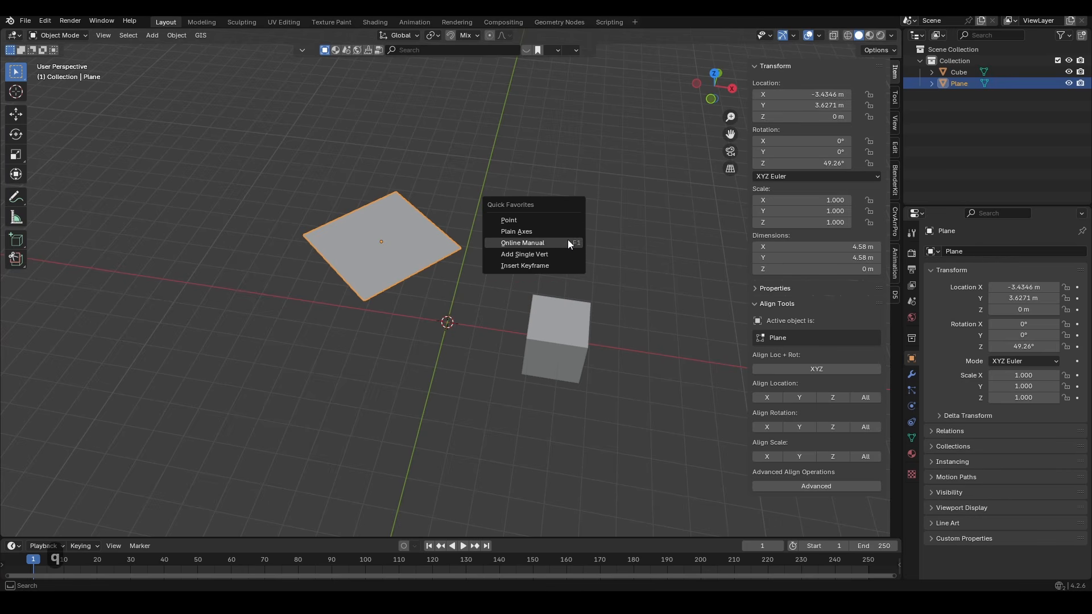
{"action": "key", "text": "Escape"}
Add the XYZ location-and-rotation align and the Align Rotation All operation to Quick Favorites
{"action": "right_click", "coordinate": [805, 367]}
{"action": "left_click", "coordinate": [801, 368]}
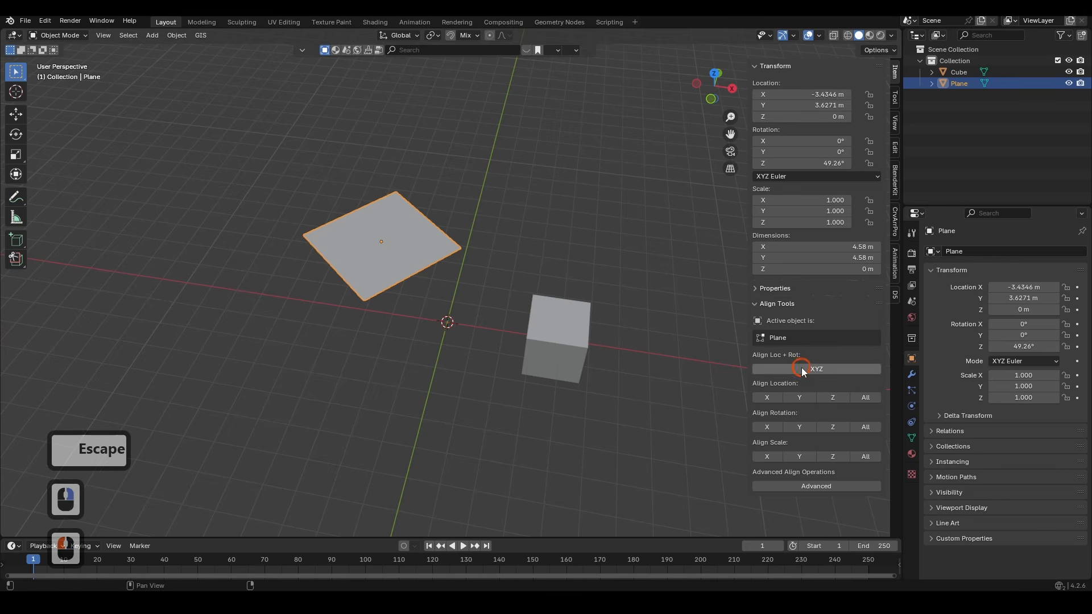
{"action": "right_click", "coordinate": [868, 425]}
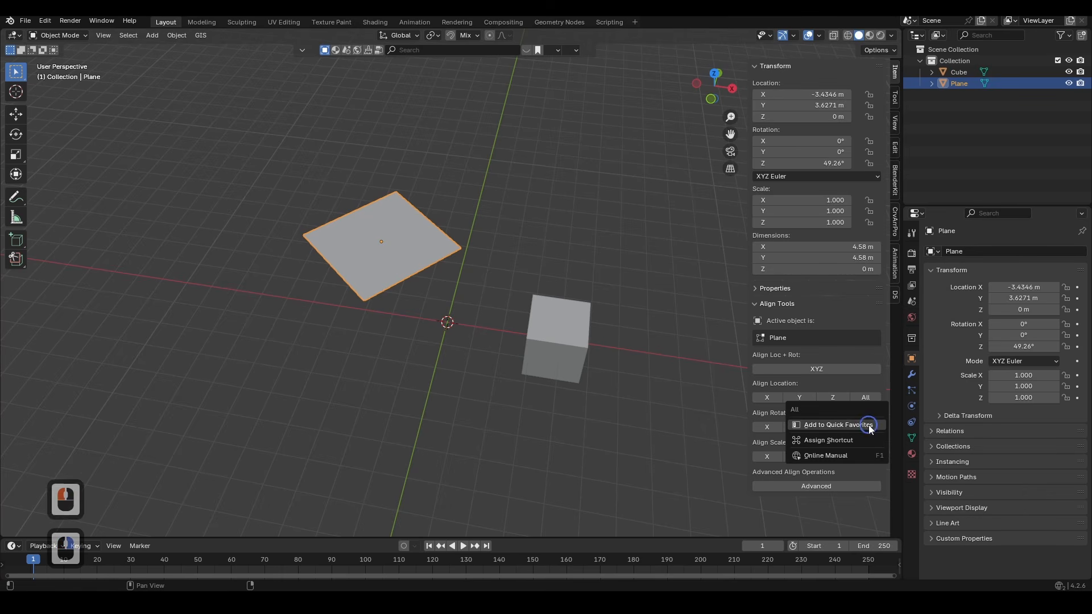
Try aligning the cube's location and rotation to the plane with the XYZ align operation from Quick Favorites
{"action": "left_click", "coordinate": [368, 288]}
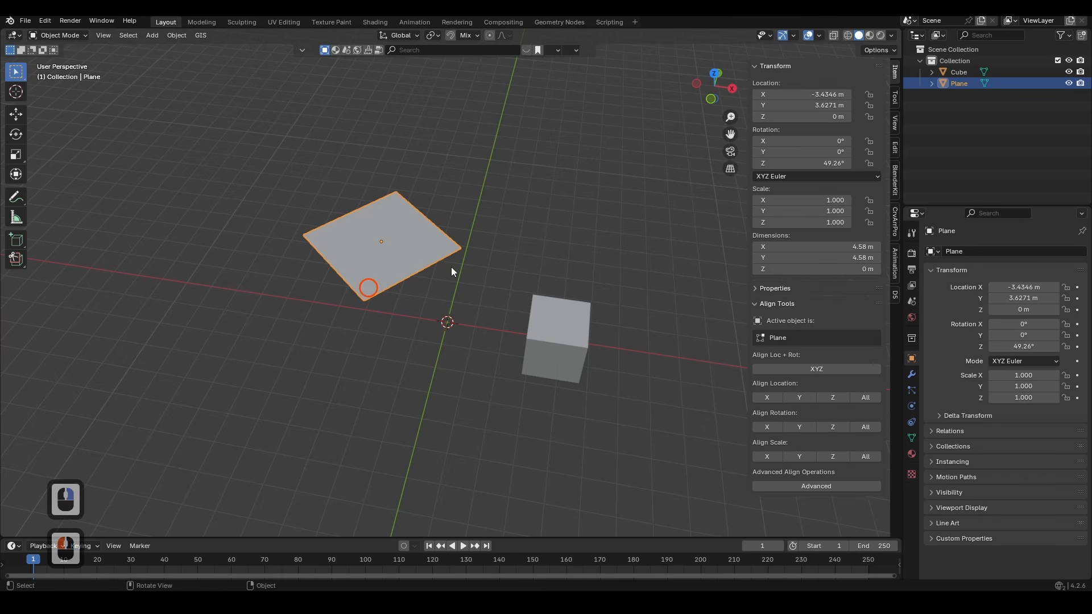
{"action": "left_click", "coordinate": [562, 261]}
{"action": "left_click", "coordinate": [561, 328]}
{"action": "left_click", "coordinate": [399, 223], "text": "shift"}
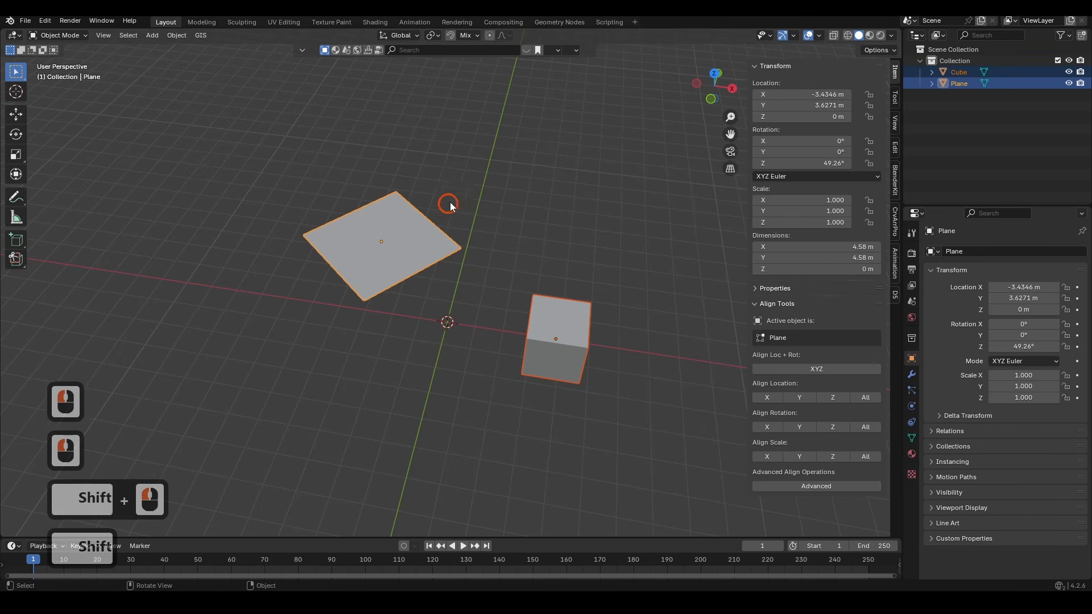
{"action": "key", "text": "q"}
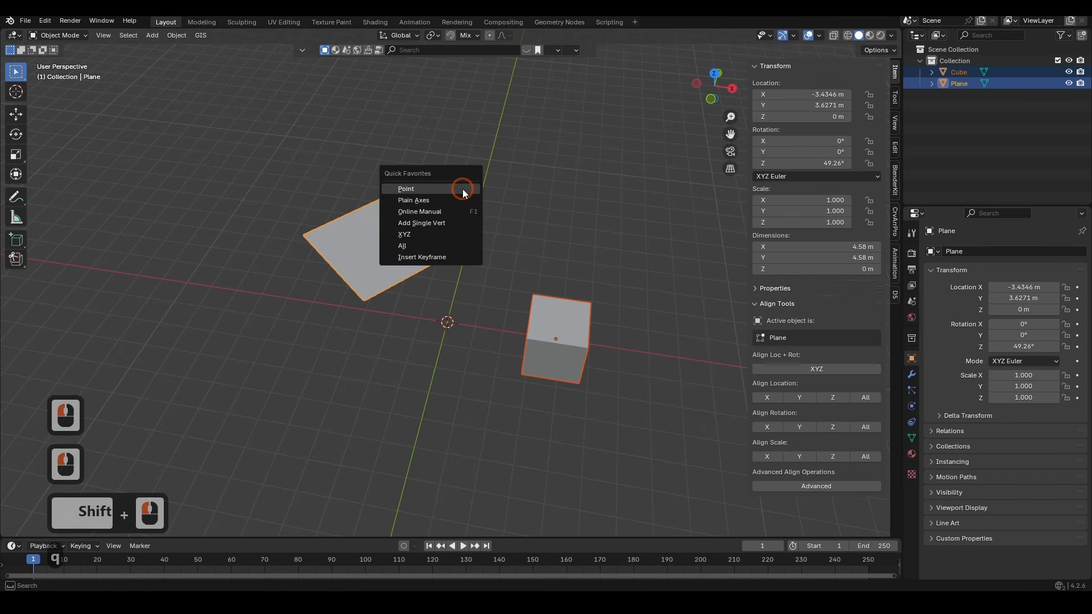
{"action": "left_click", "coordinate": [426, 231]}
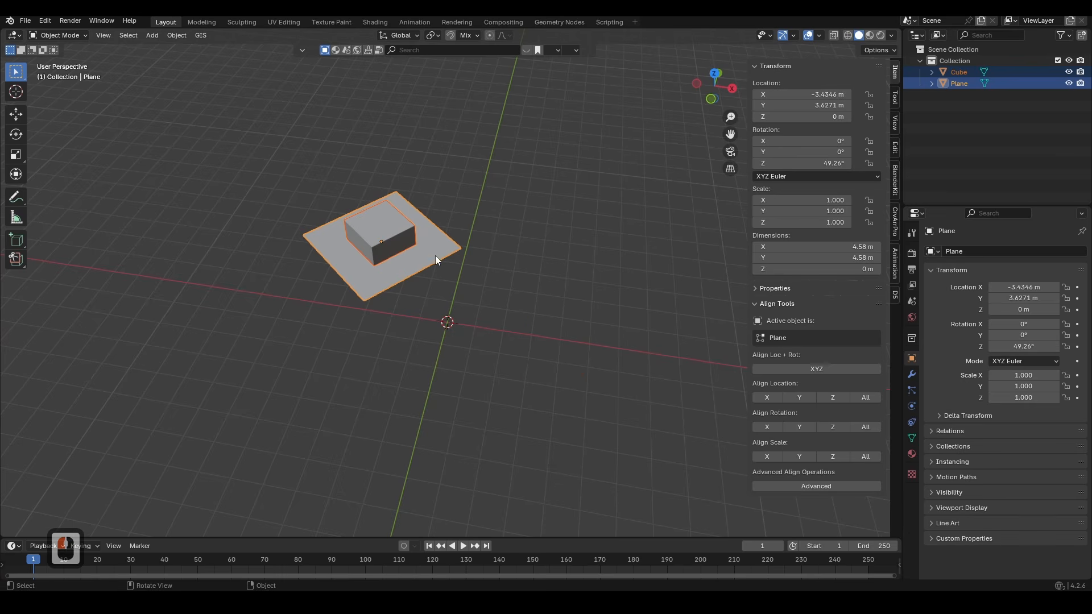
{"action": "key", "text": "ctrl+z"}
Add the Align Location All operation to Quick Favorites
{"action": "right_click", "coordinate": [865, 397]}
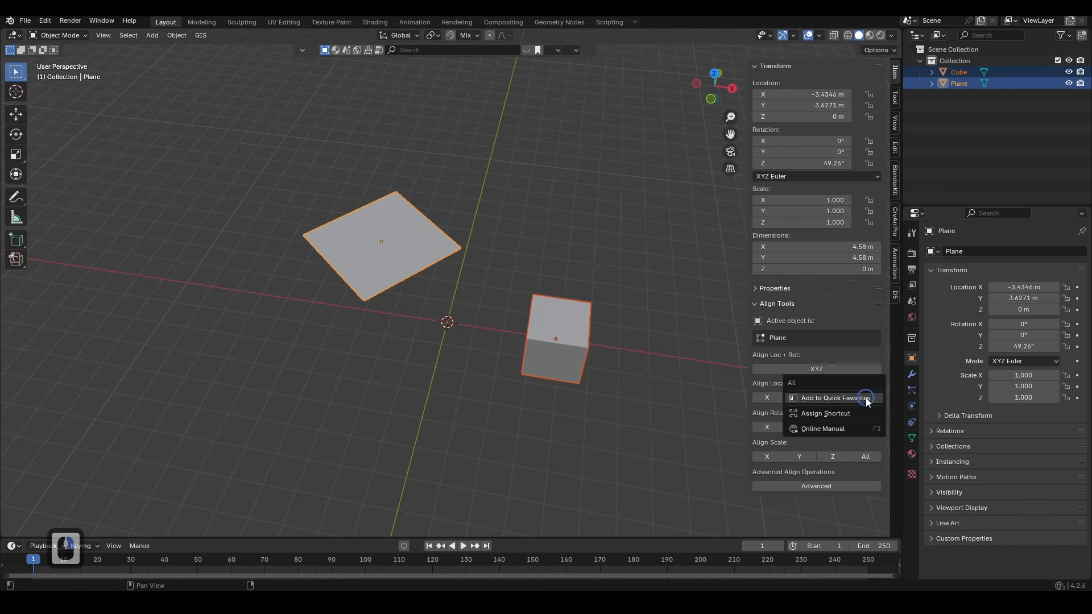
{"action": "left_click", "coordinate": [609, 324]}
{"action": "left_click", "coordinate": [565, 239]}
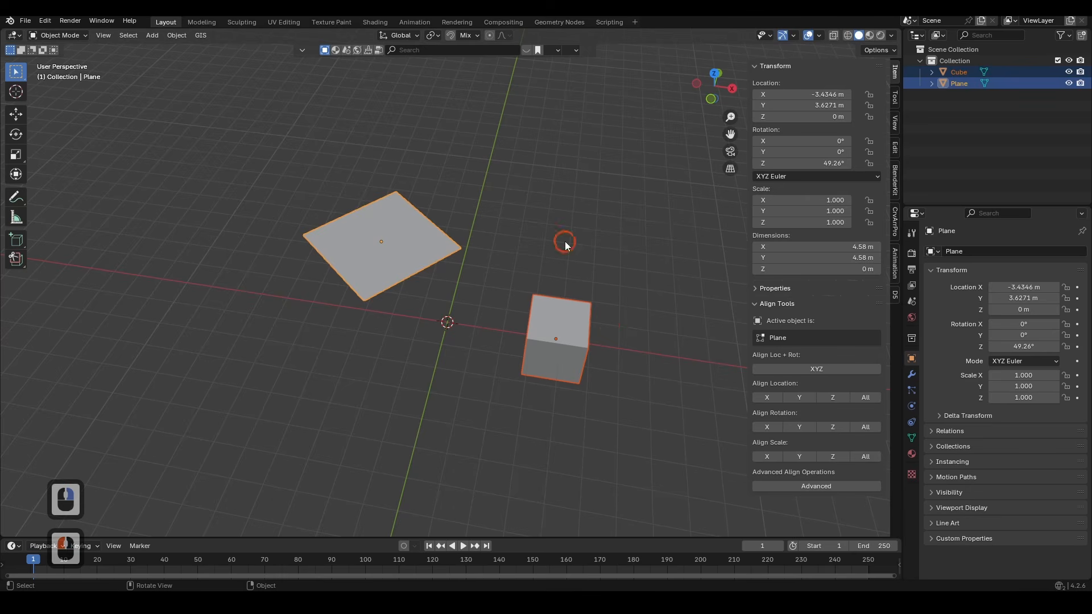
Try Align Rotation All and Align Location All separately from Quick Favorites on the cube with the plane active, undoing each
{"action": "left_click", "coordinate": [540, 325]}
{"action": "left_click", "coordinate": [393, 235], "text": "shift"}
{"action": "key", "text": "q"}
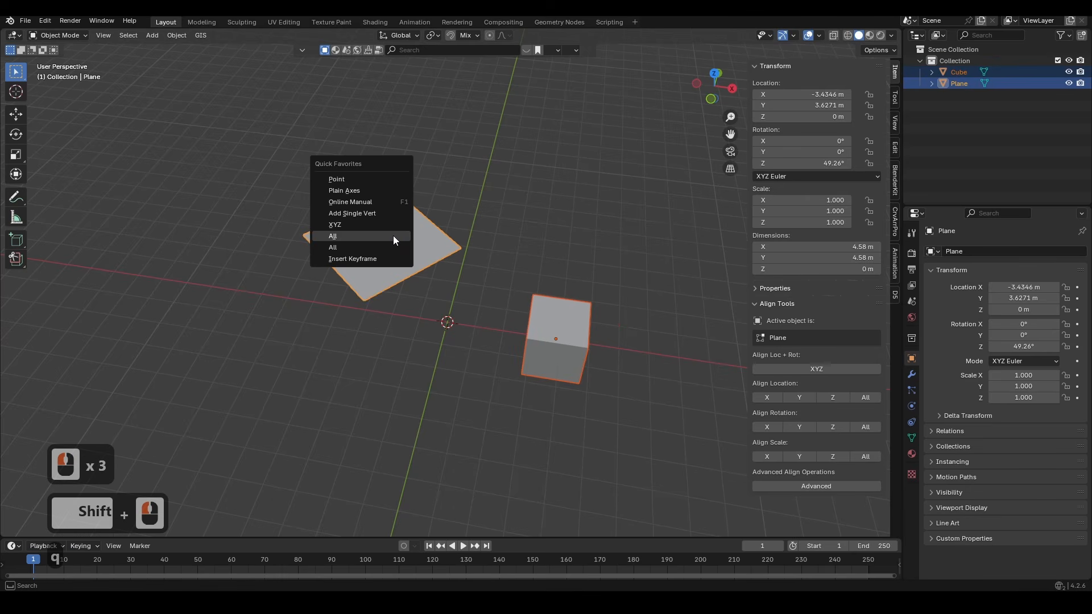
{"action": "left_click", "coordinate": [393, 235]}
{"action": "key", "text": "ctrl+z"}
{"action": "key", "text": "q"}
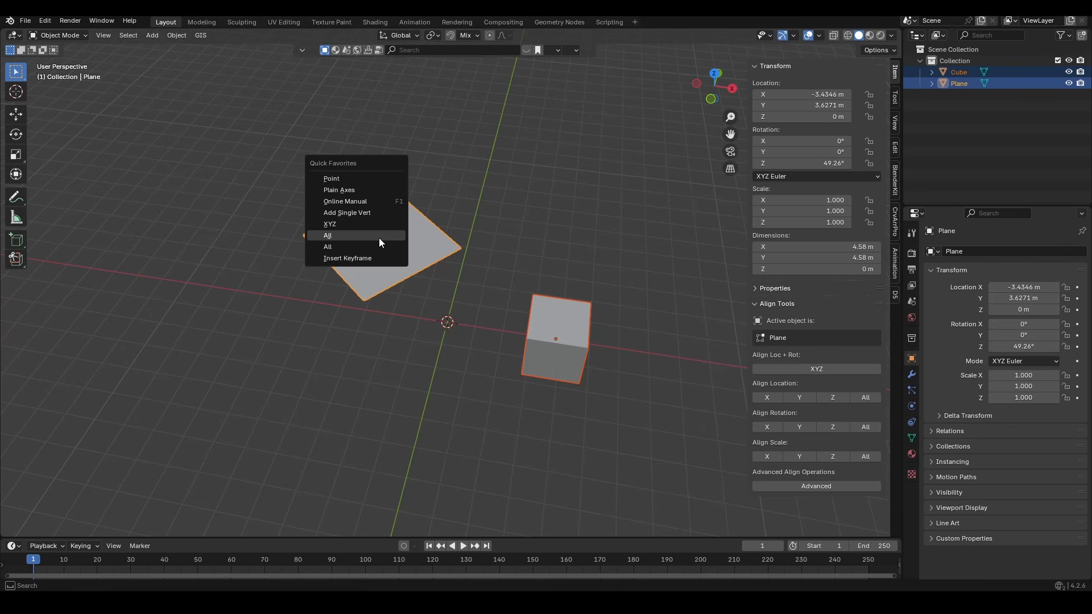
{"action": "left_click", "coordinate": [378, 247]}
{"action": "key", "text": "ctrl+z"}
Align the cube to the plane with Align Rotation All followed by Align Location All from Quick Favorites
{"action": "key", "text": "q"}
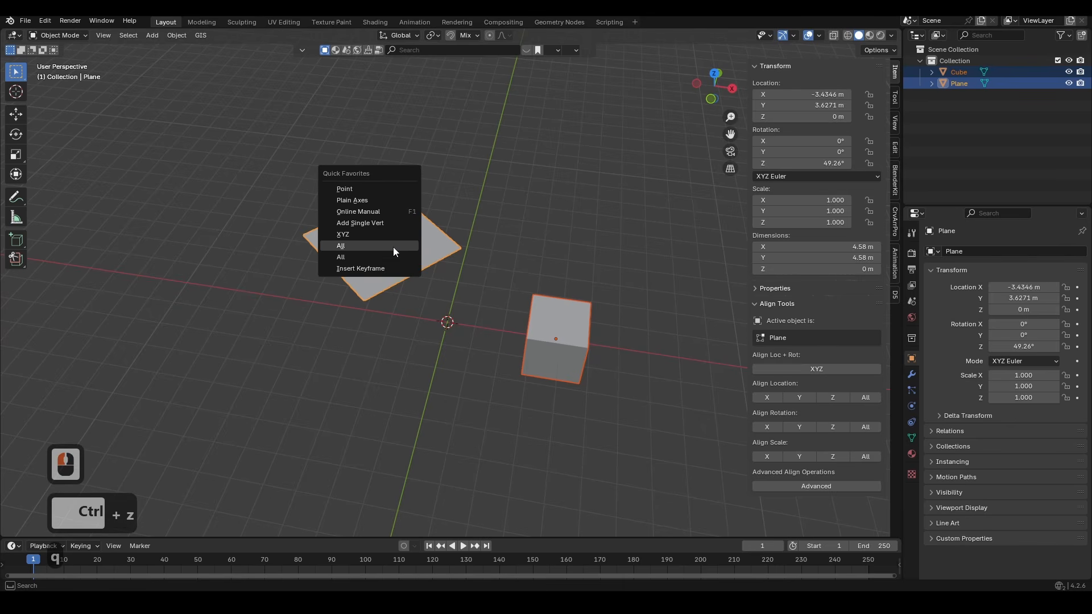
{"action": "left_click", "coordinate": [394, 247]}
{"action": "key", "text": "q"}
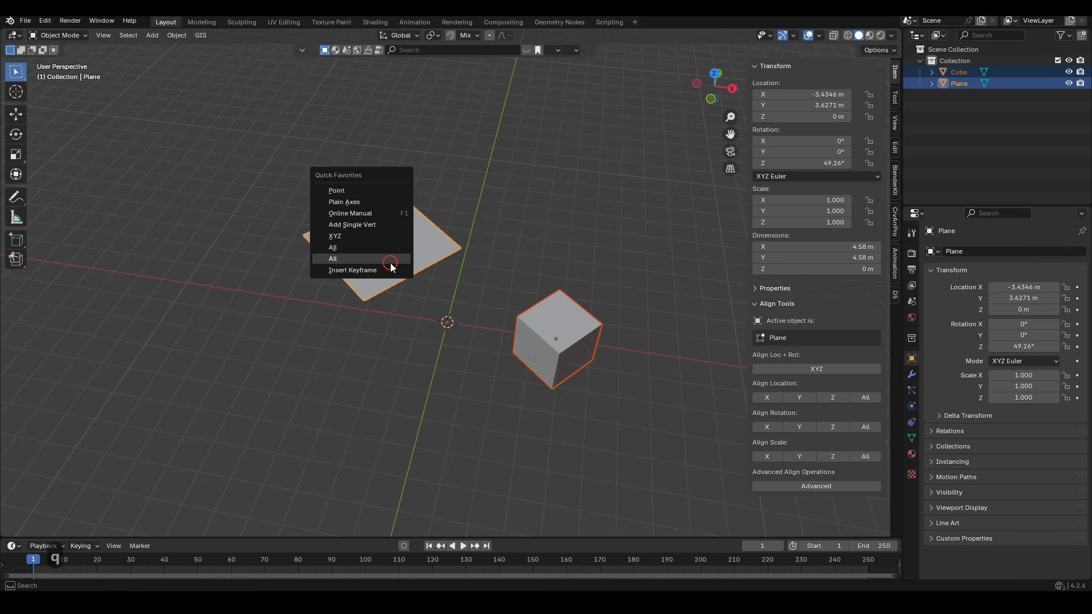
{"action": "left_click", "coordinate": [390, 262]}
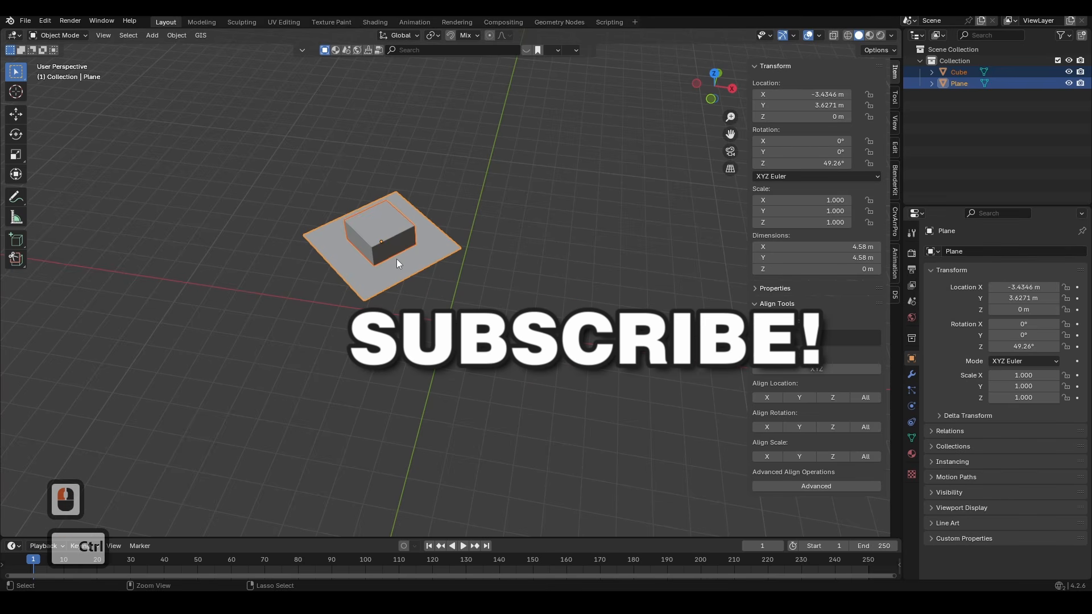